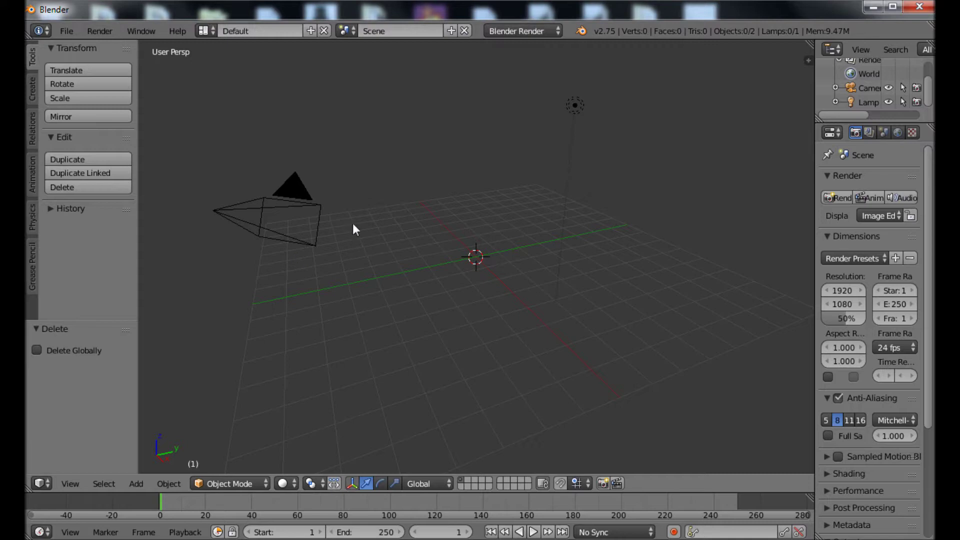
Step: Add a mesh cylinder to the scene and set its vertex count to 100
click(133, 489)
mouse_move(165, 467)
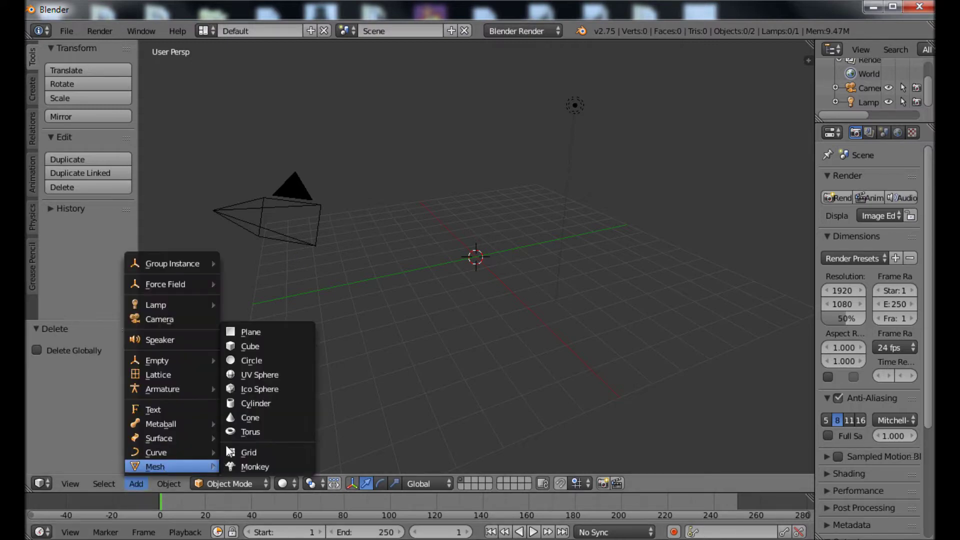
click(261, 405)
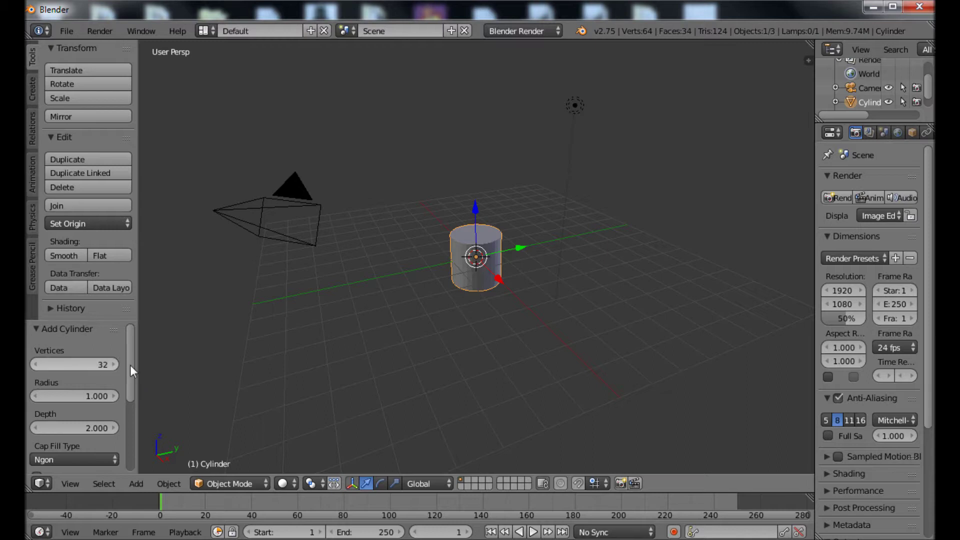
key(KP_Decimal)
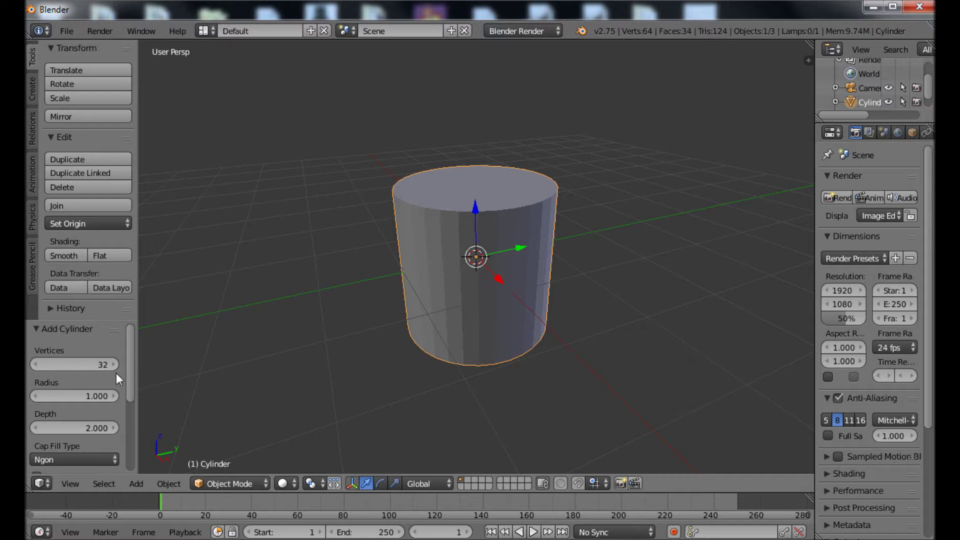
click(106, 363)
text(100)
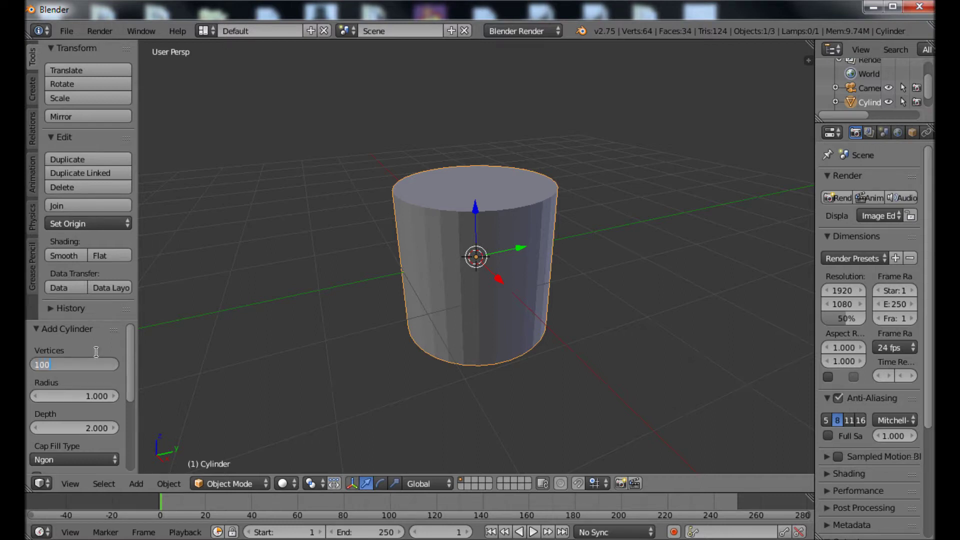
key(Return)
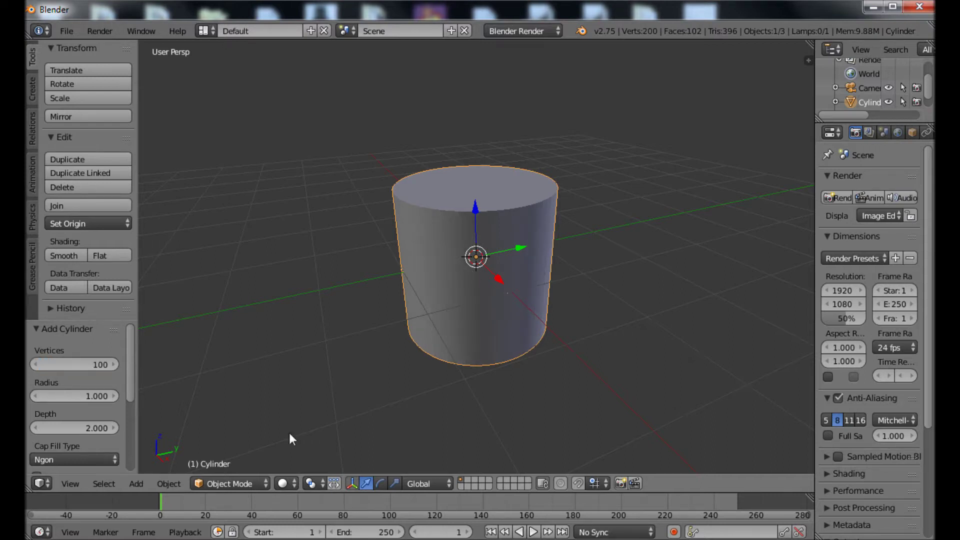
Step: Set the cylinder's cap fill type to Triangle Fan and its depth to 5
drag(130, 374, 126, 419)
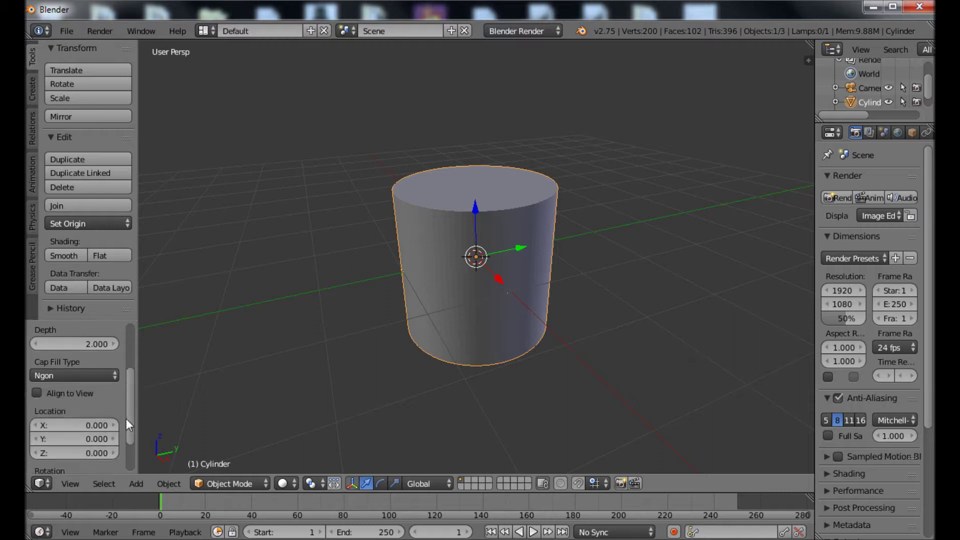
click(110, 376)
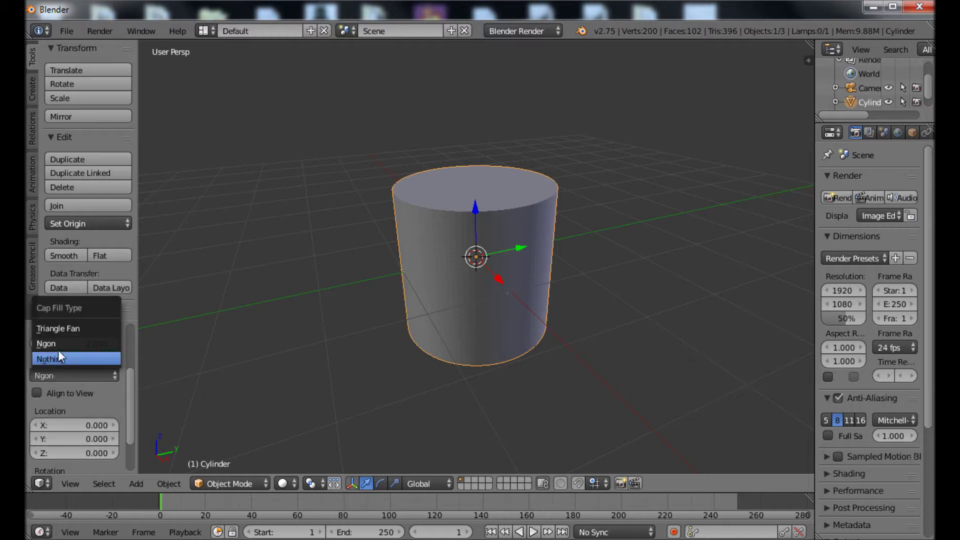
click(74, 328)
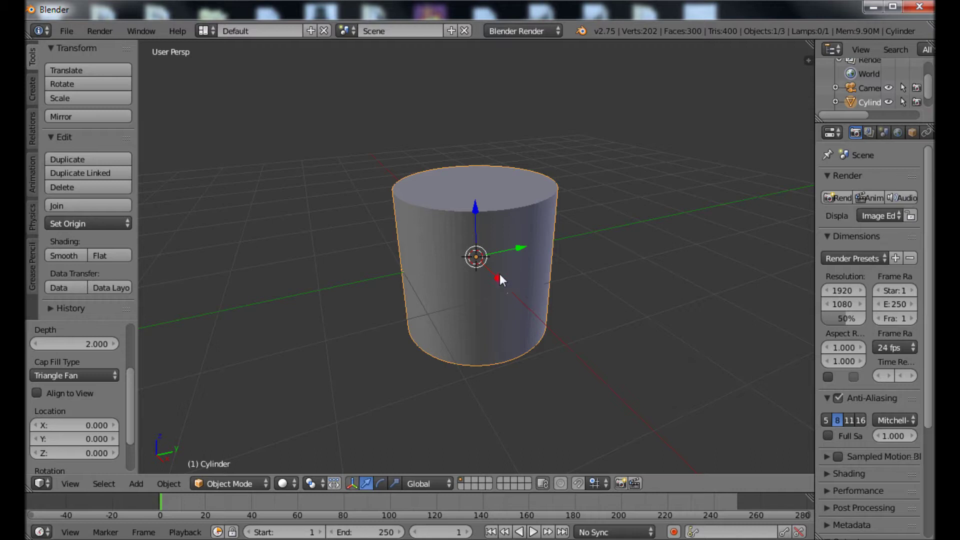
drag(131, 410, 133, 365)
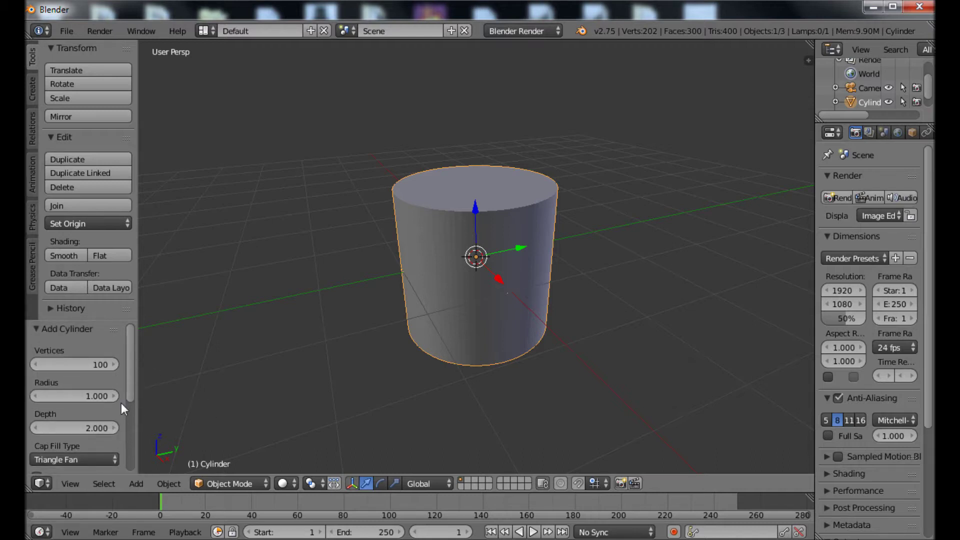
click(92, 428)
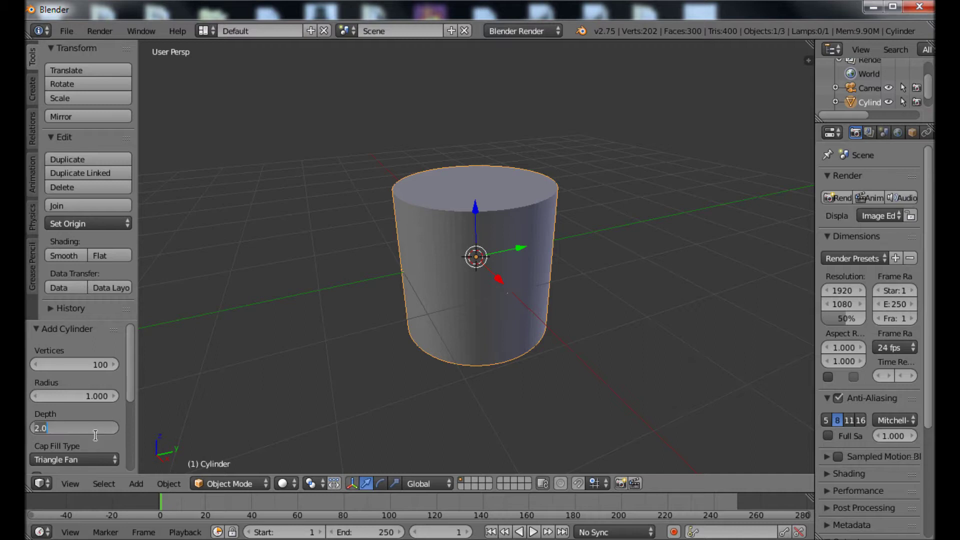
text(5)
key(Return)
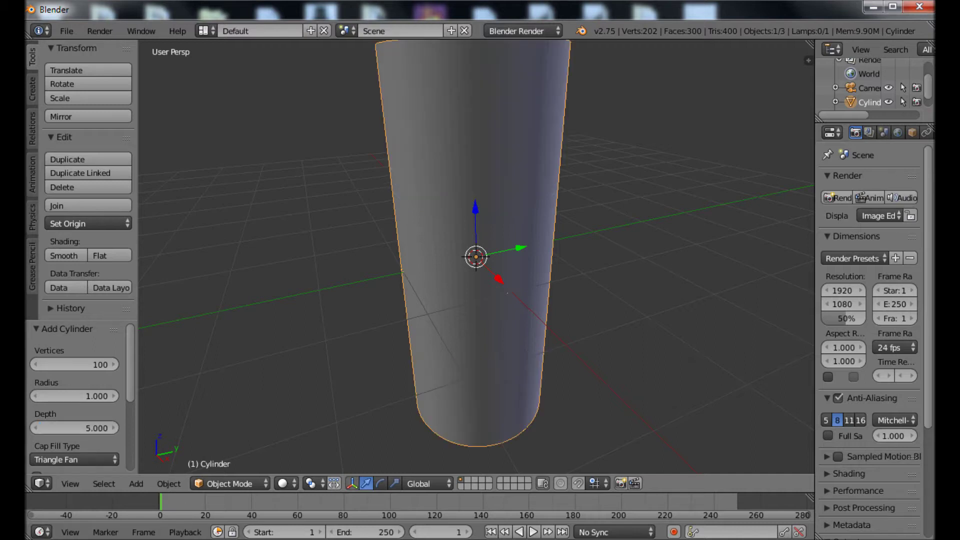
Step: Examine the cylinder's side and top cap topology in orthographic view and Edit Mode
scroll(480, 345, down, 3)
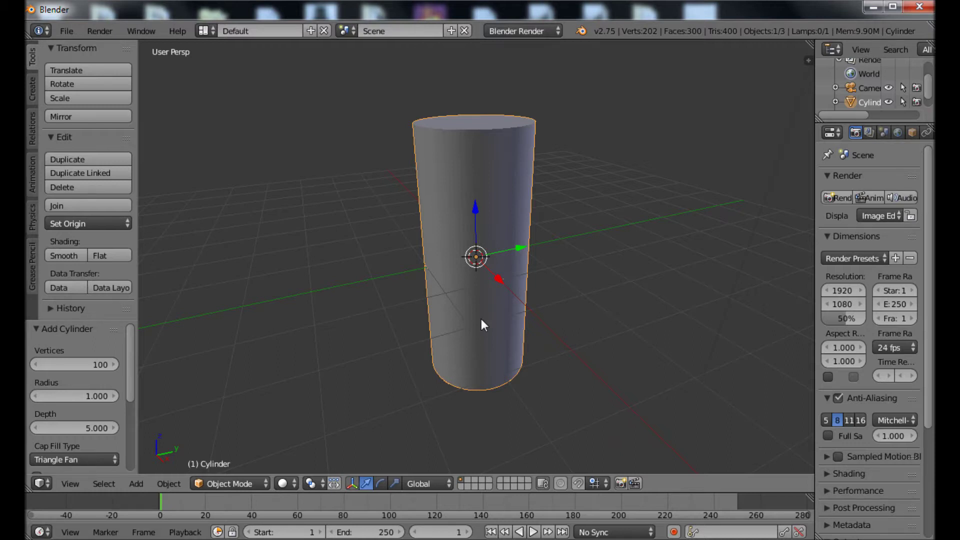
key(KP_5)
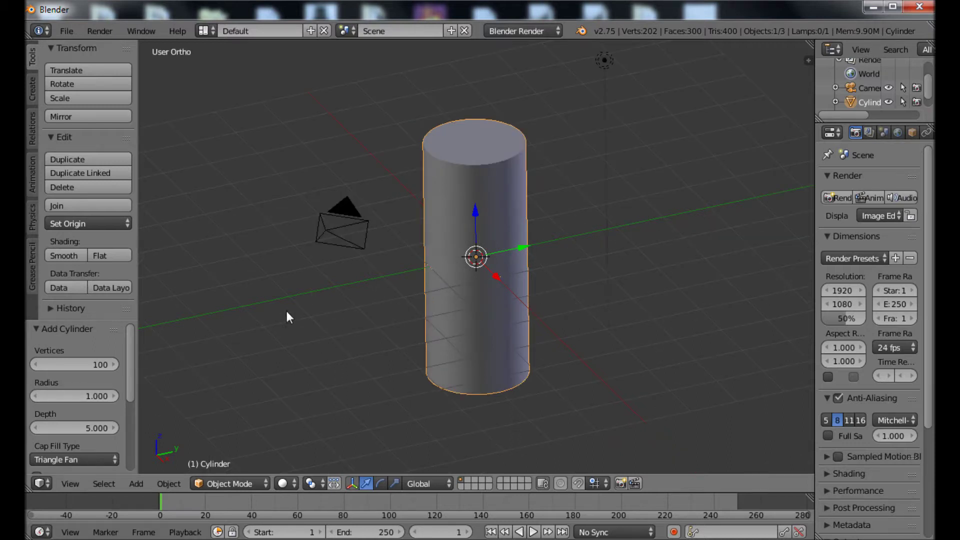
middle_drag(309, 283, 514, 246)
scroll(514, 247, up, 4)
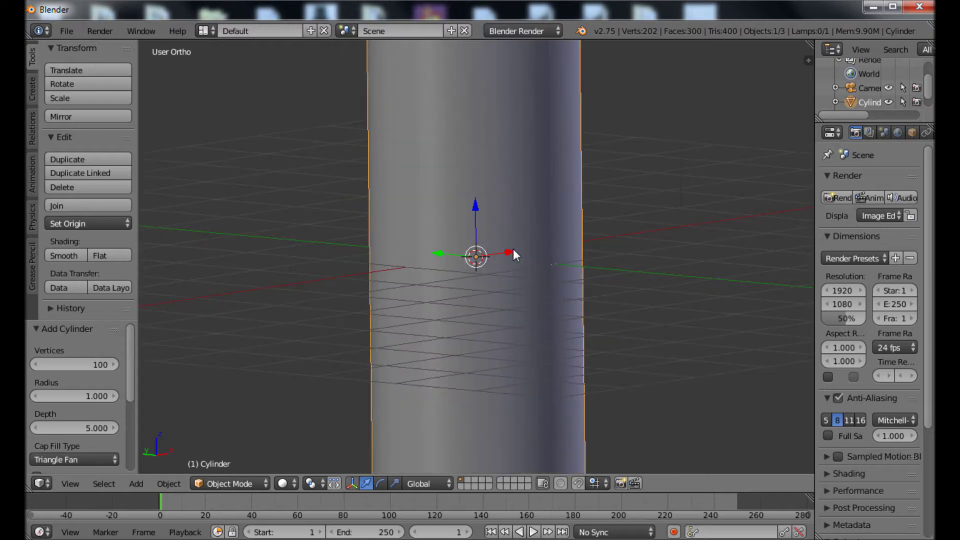
scroll(514, 249, down, 3)
middle_drag(503, 102, 499, 234)
key(Tab)
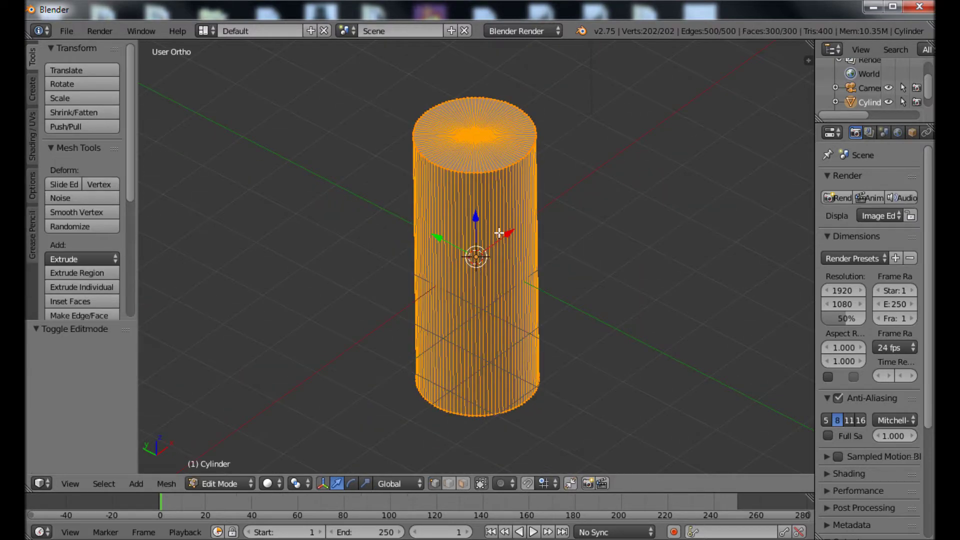
scroll(476, 198, up, 4)
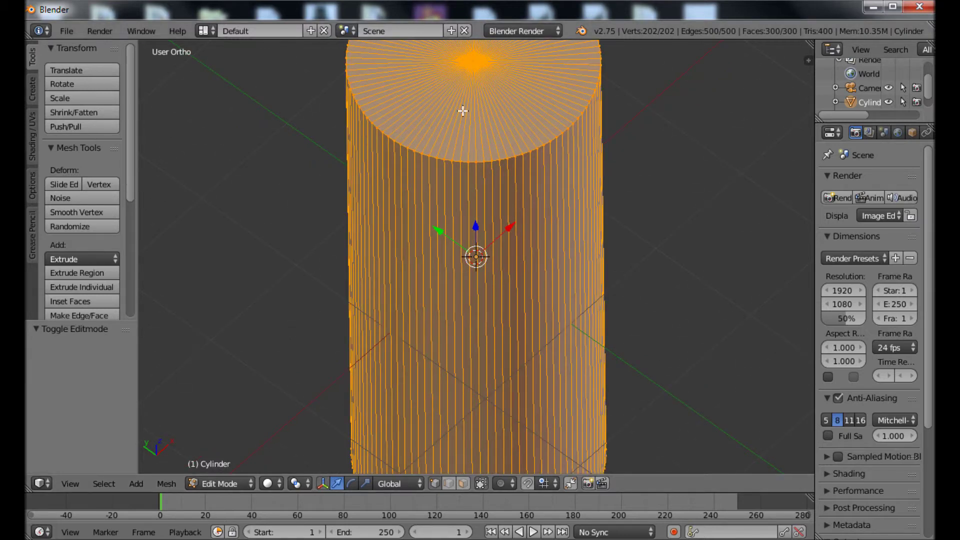
scroll(471, 100, down, 2)
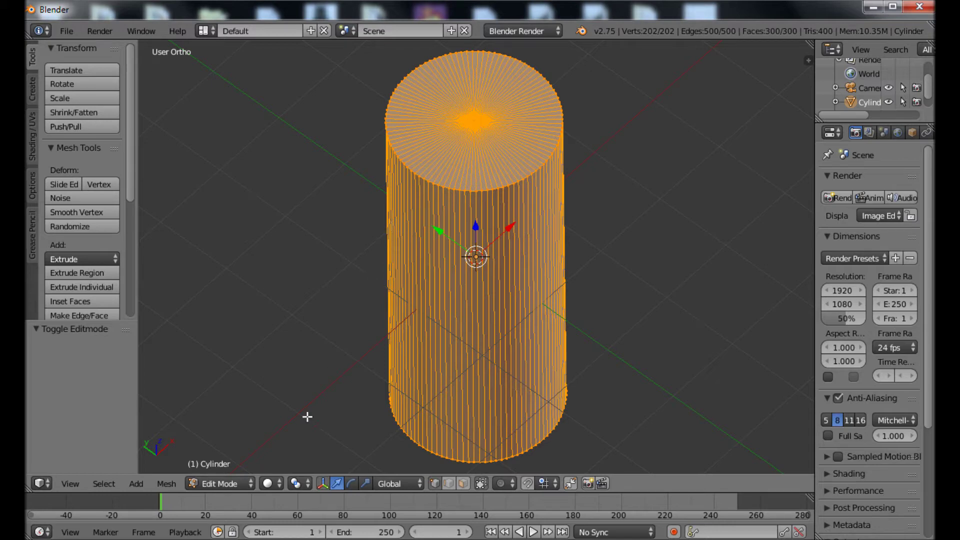
Step: Switch the cylinder to Sculpt Mode and view it from the top
click(250, 483)
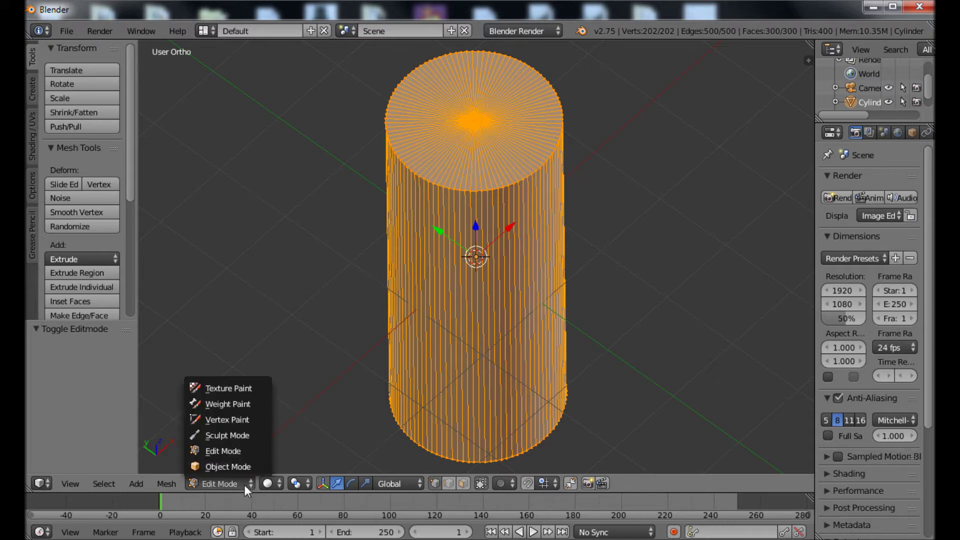
click(216, 436)
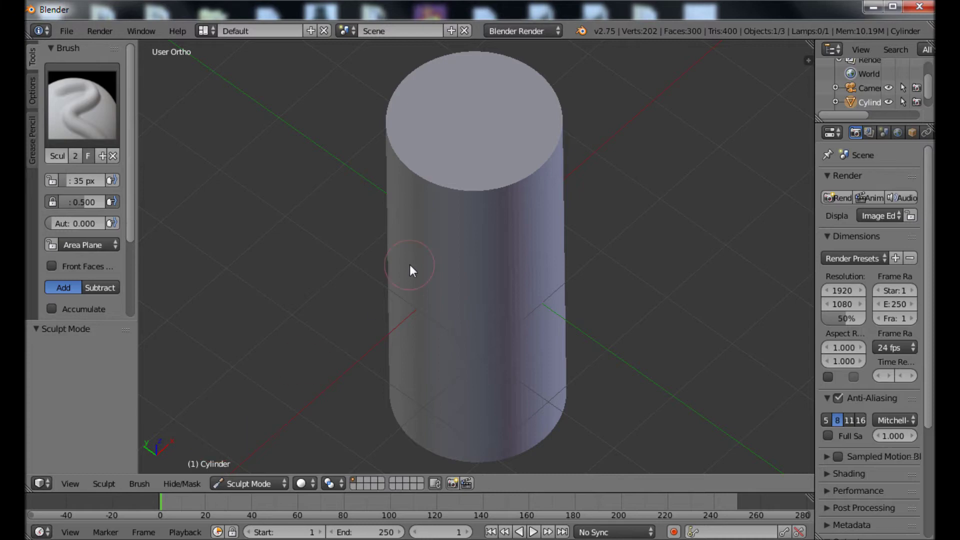
key(KP_7)
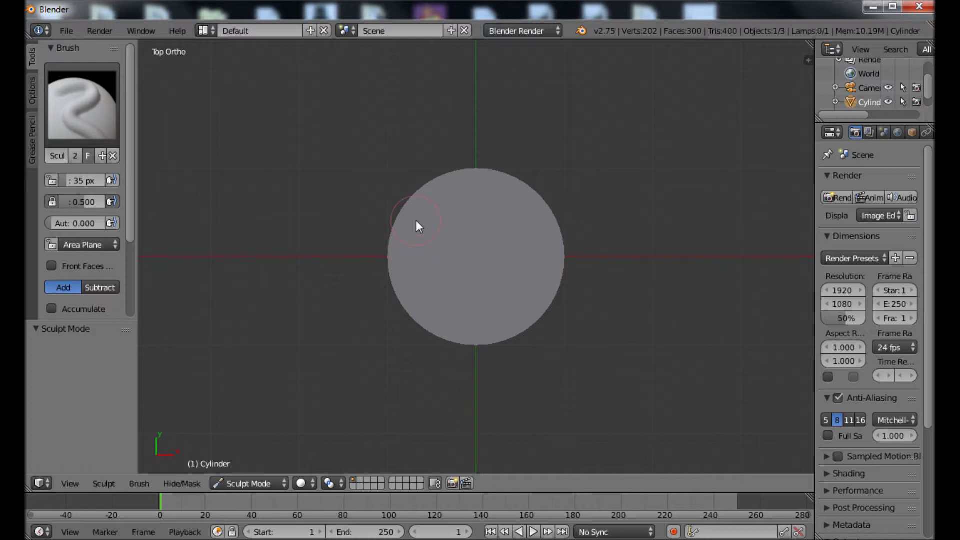
Step: Enable Dyntopo for the cylinder and expand the Symmetry / Lock settings, widening the tool area to show them fully
drag(127, 242, 123, 328)
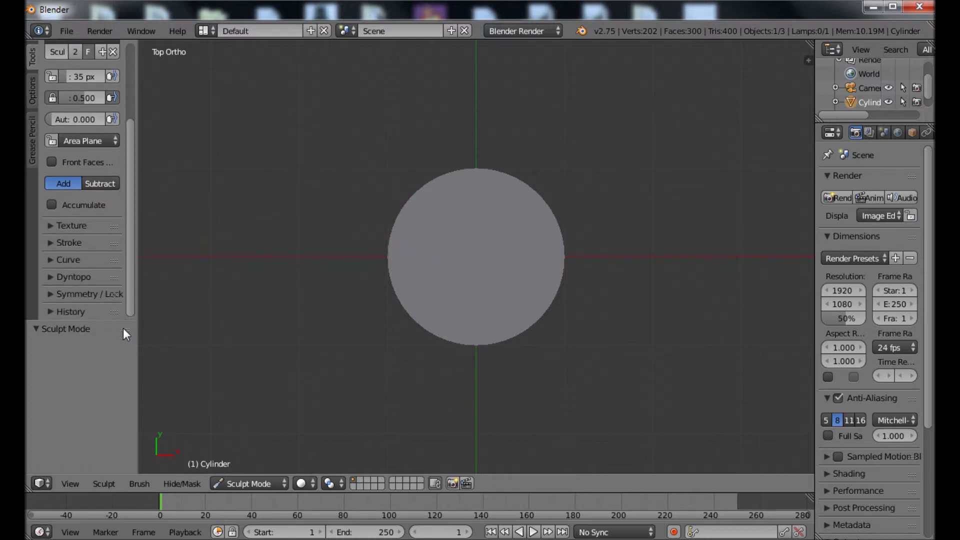
click(52, 278)
drag(135, 233, 131, 271)
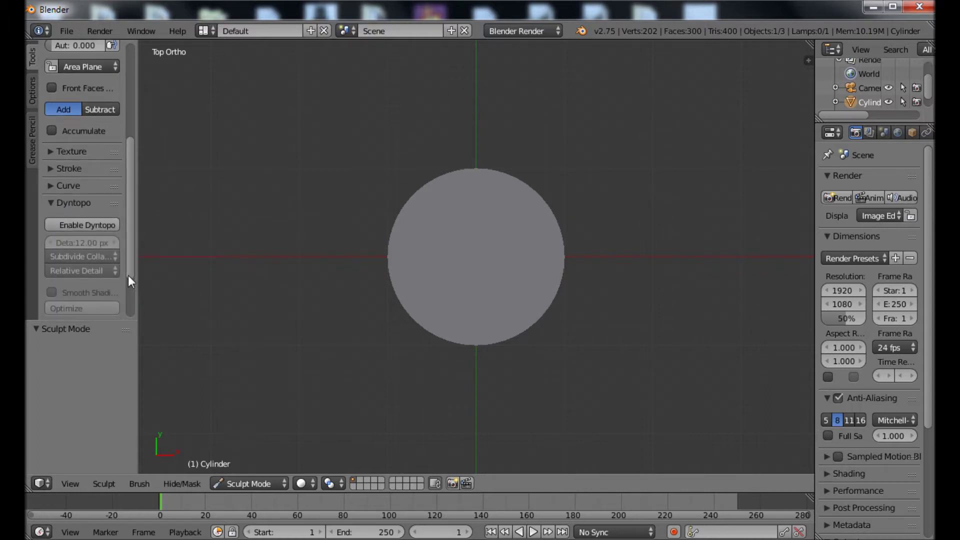
click(83, 225)
drag(128, 248, 129, 301)
click(54, 293)
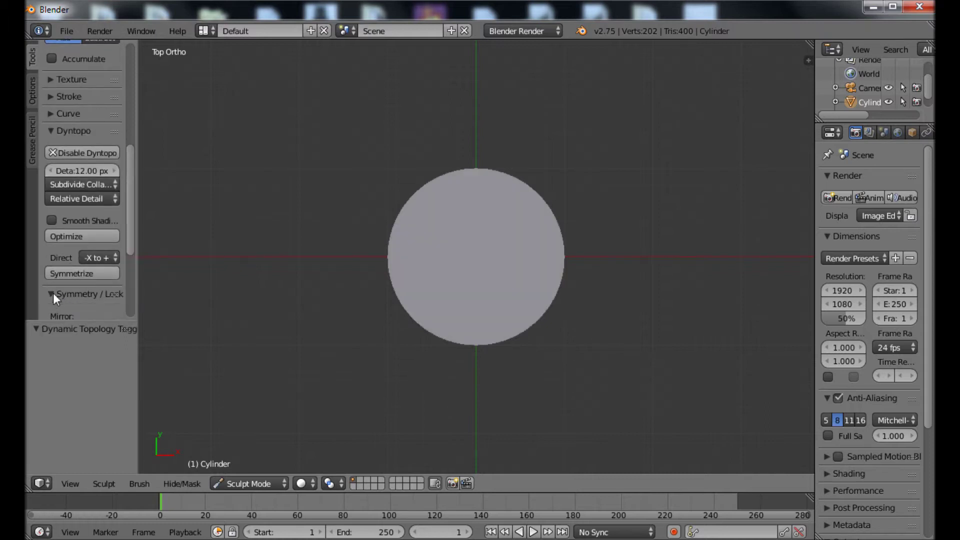
drag(129, 243, 180, 273)
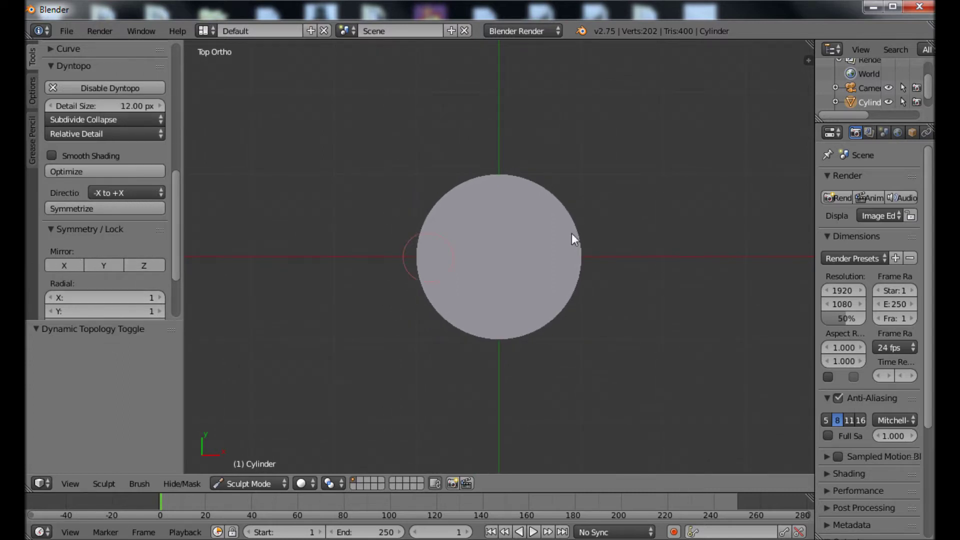
Step: Try a sculpt stroke along the back rim of the cylinder's top cap, then undo it
scroll(480, 225, up, 2)
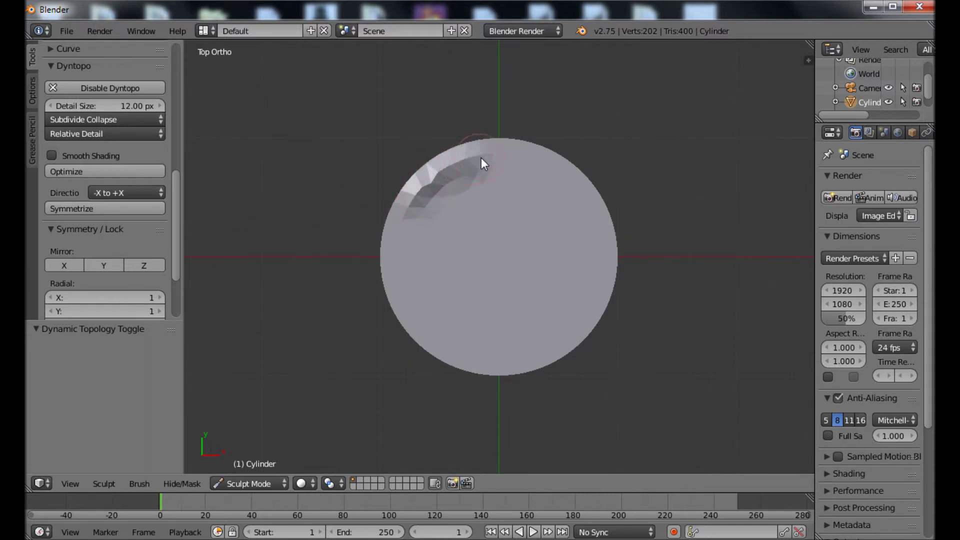
drag(555, 168, 485, 172)
scroll(447, 176, up, 2)
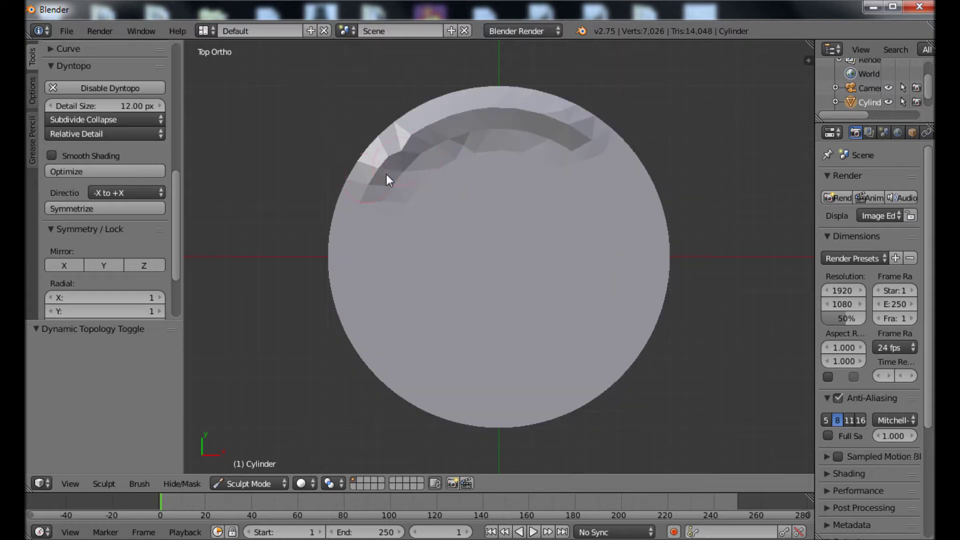
scroll(513, 154, down, 2)
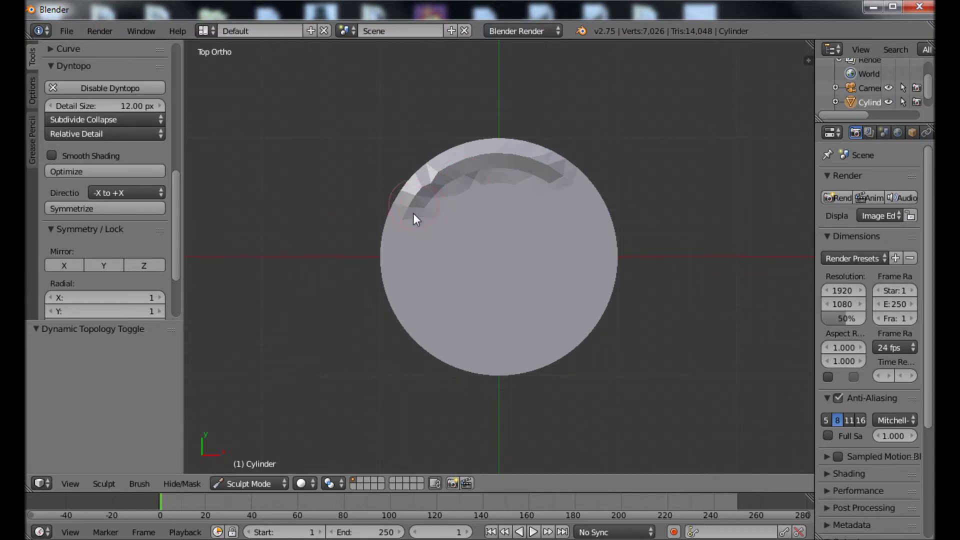
key(ctrl+z)
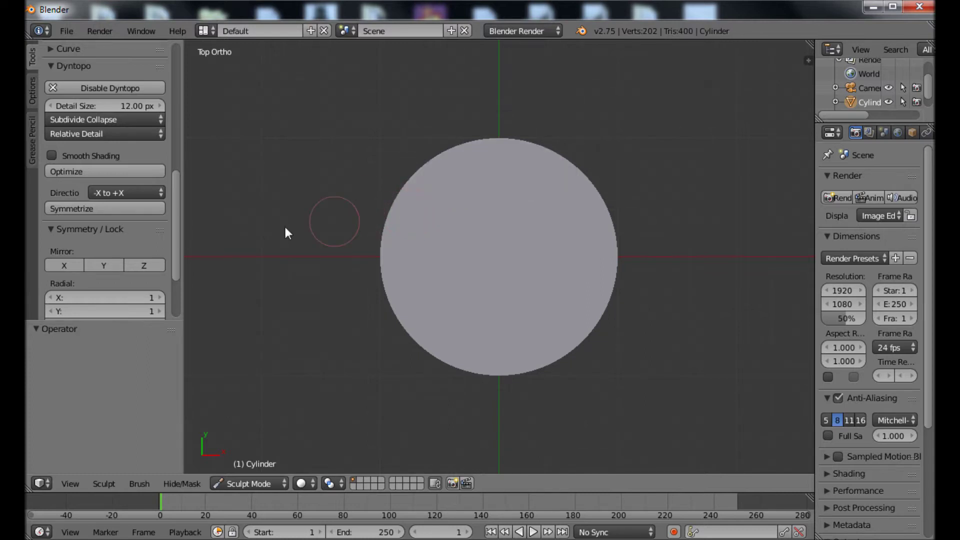
Step: Set the Dyntopo detail size to 3 px
mouse_move(176, 242)
mouse_down()
mouse_move(185, 157)
mouse_move(175, 197)
mouse_move(130, 199)
mouse_up()
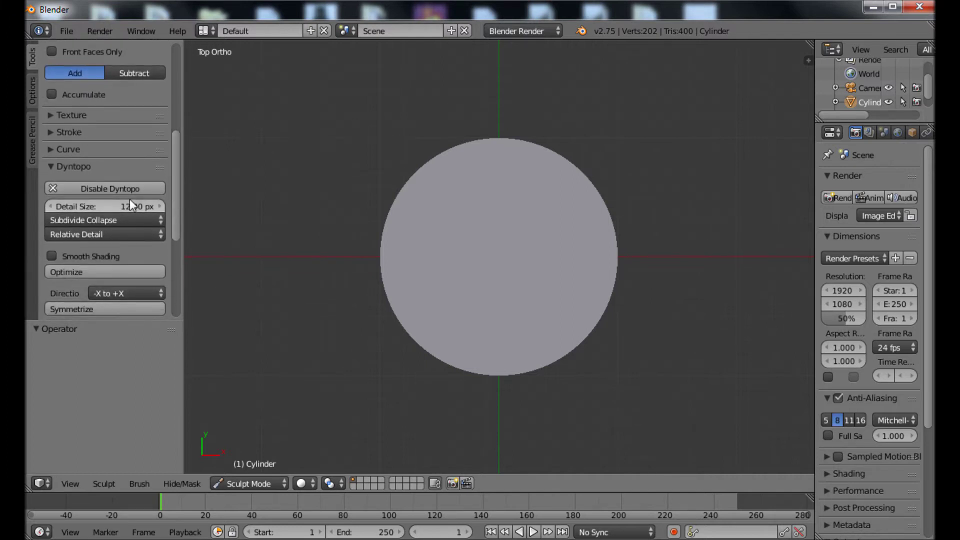
click(128, 205)
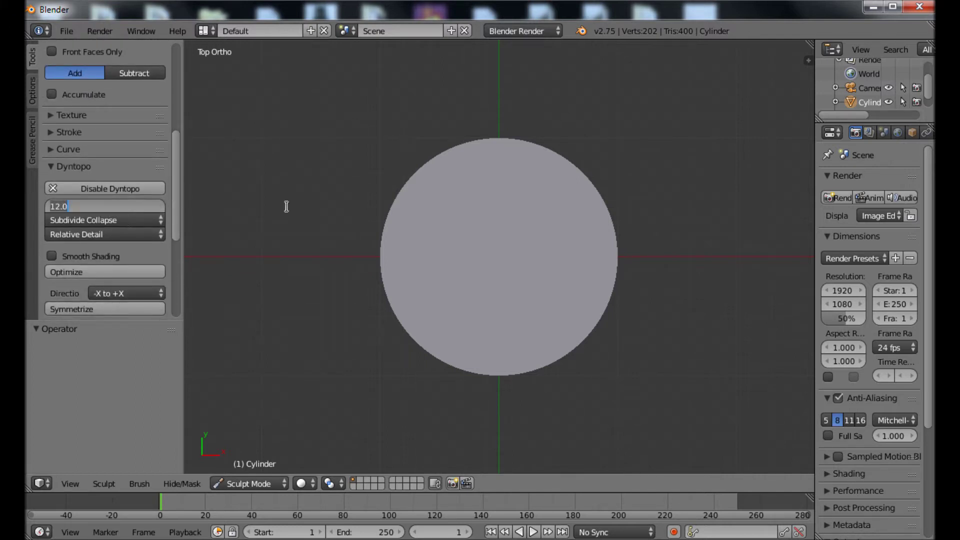
text(3)
key(Return)
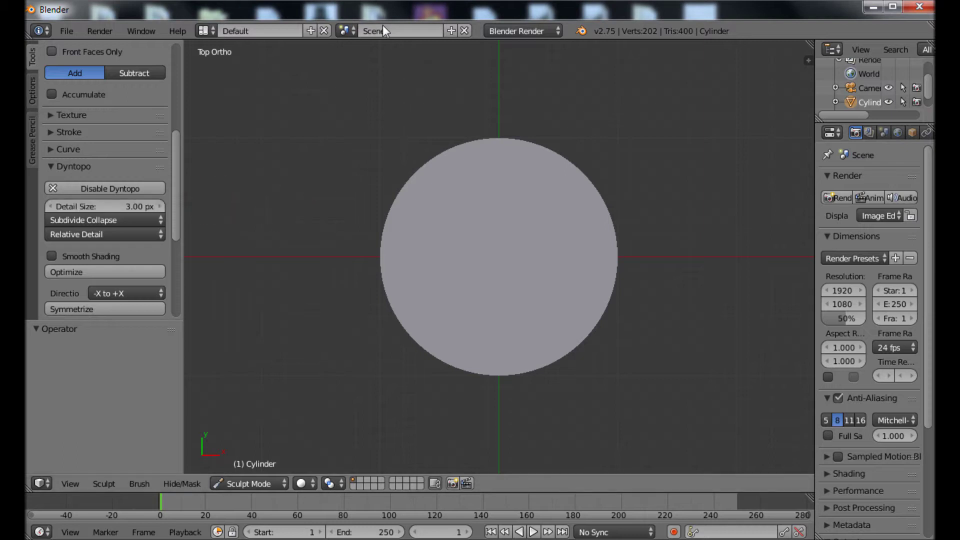
Step: Sculpt a raised rim around the edge of the cylinder's top cap with additive brush strokes
mouse_move(426, 176)
mouse_down()
mouse_move(469, 147)
mouse_move(519, 148)
mouse_move(564, 170)
mouse_up()
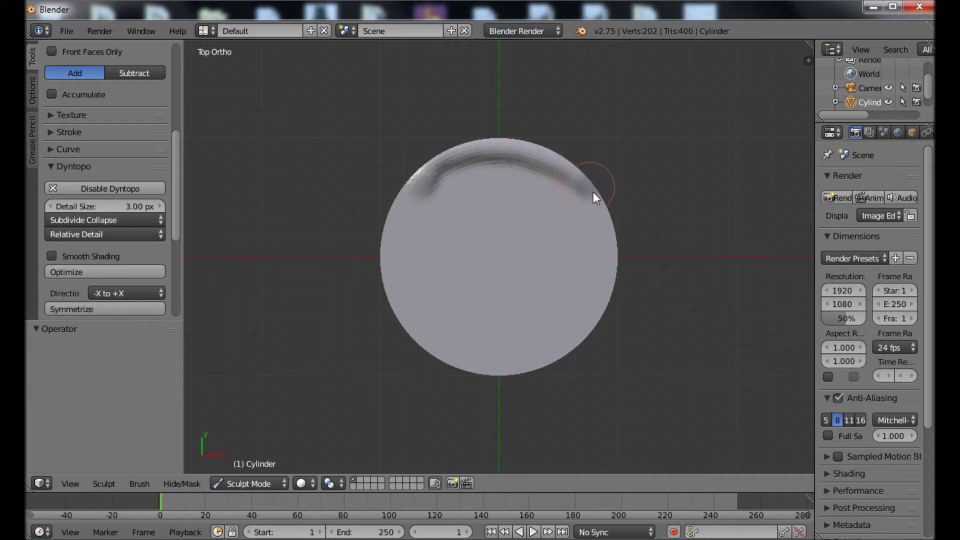
drag(611, 232, 602, 302)
drag(583, 337, 527, 360)
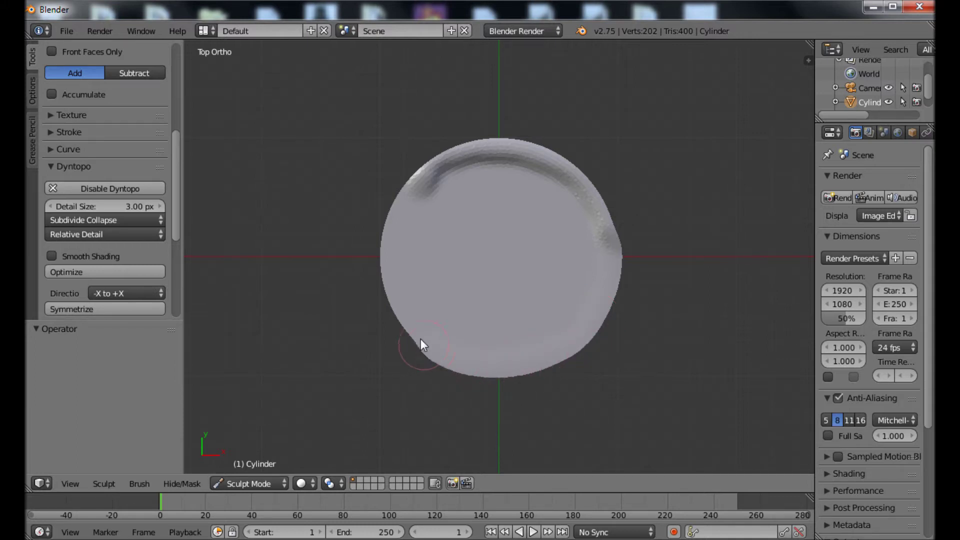
mouse_move(420, 338)
mouse_down()
mouse_move(392, 292)
mouse_move(389, 244)
mouse_up()
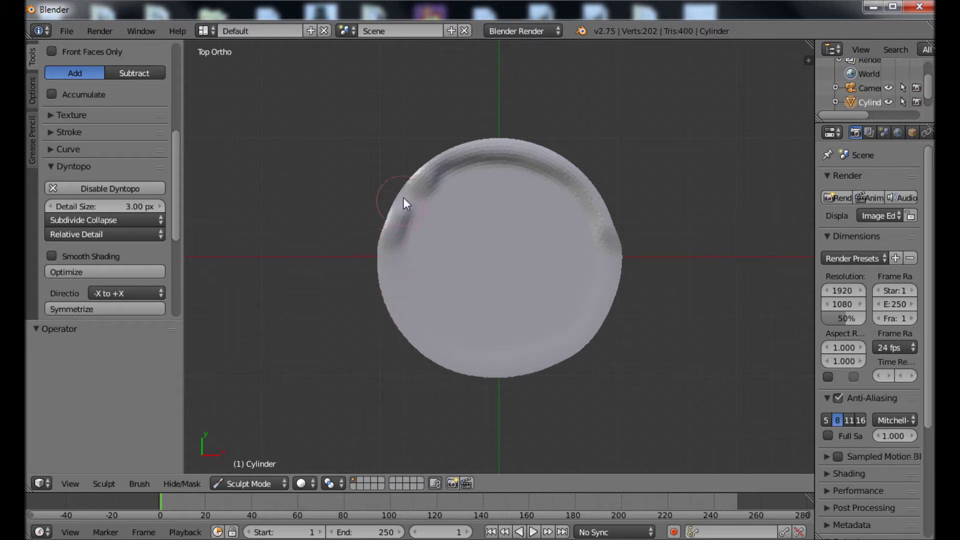
middle_drag(423, 416, 611, 262)
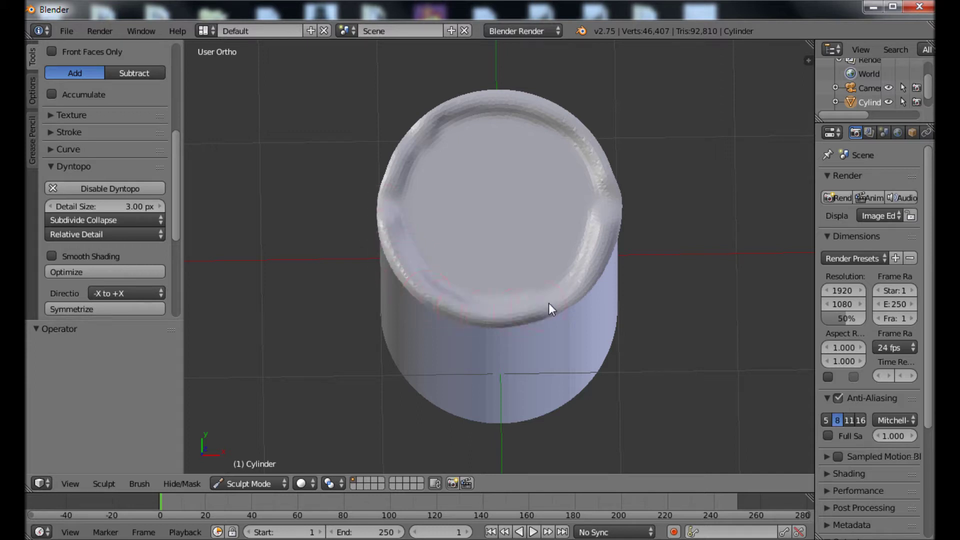
Step: Build up the right, back and left portions of the top cap's raised rim with further additive strokes
mouse_move(584, 133)
mouse_down()
mouse_move(523, 101)
mouse_move(432, 100)
mouse_up()
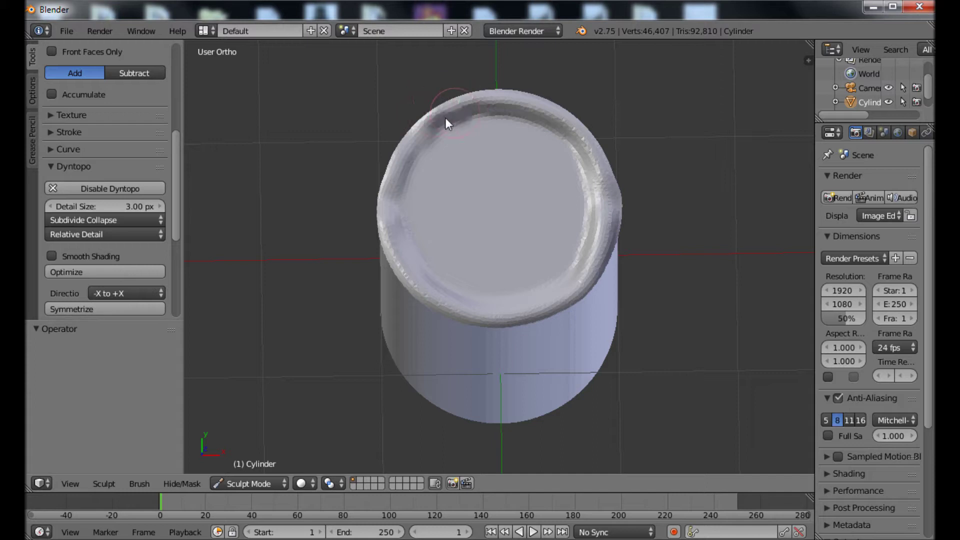
drag(391, 238, 394, 253)
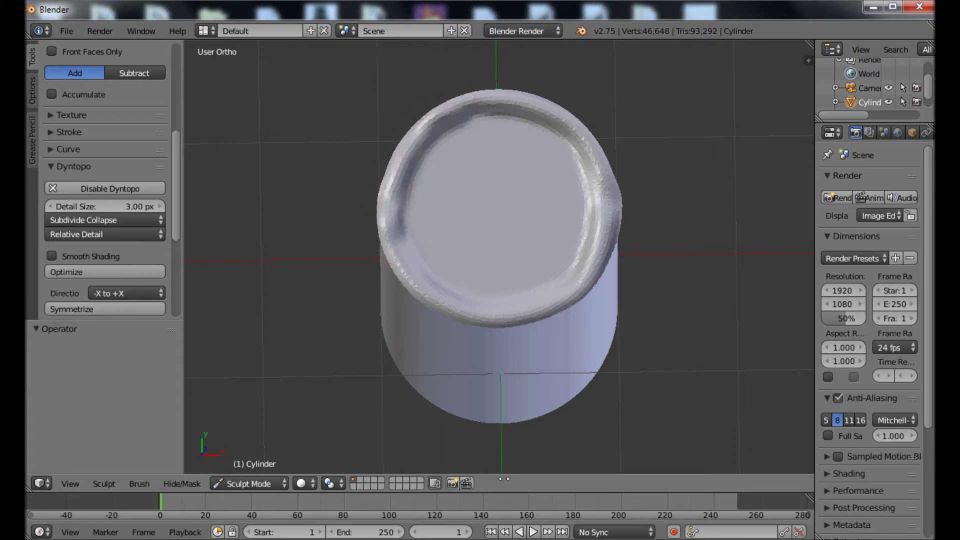
Step: Switch the sculpt brush from SculptDraw to Grab, with the cylinder viewed from the side near its rim
middle_drag(651, 381, 634, 302)
scroll(647, 253, down, 2)
scroll(633, 307, up, 1)
shift+scroll(621, 311, up, 3)
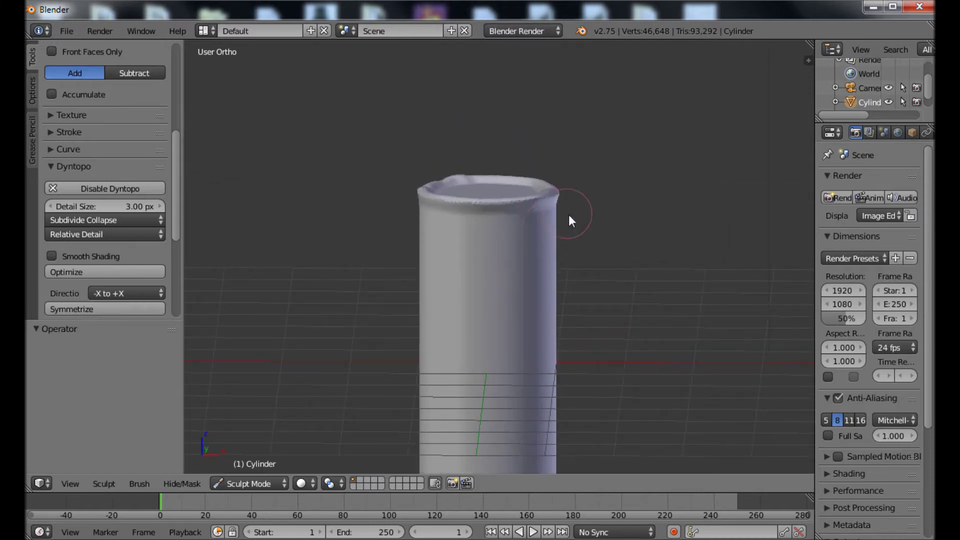
scroll(175, 151, up, 10)
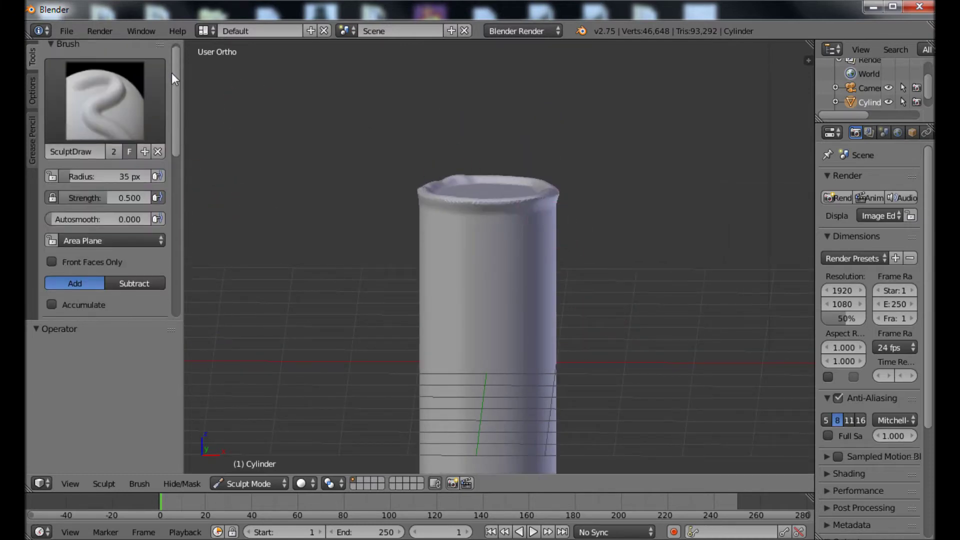
click(110, 104)
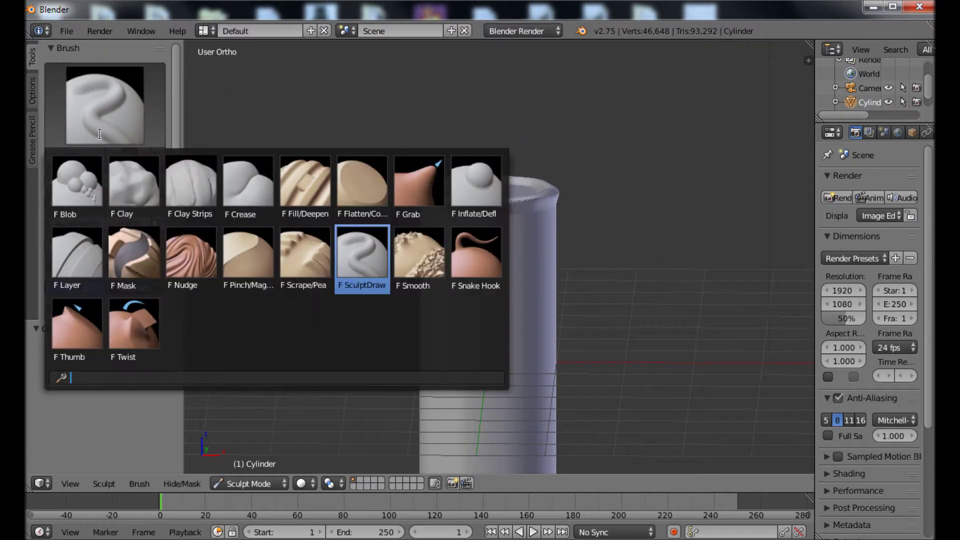
click(414, 191)
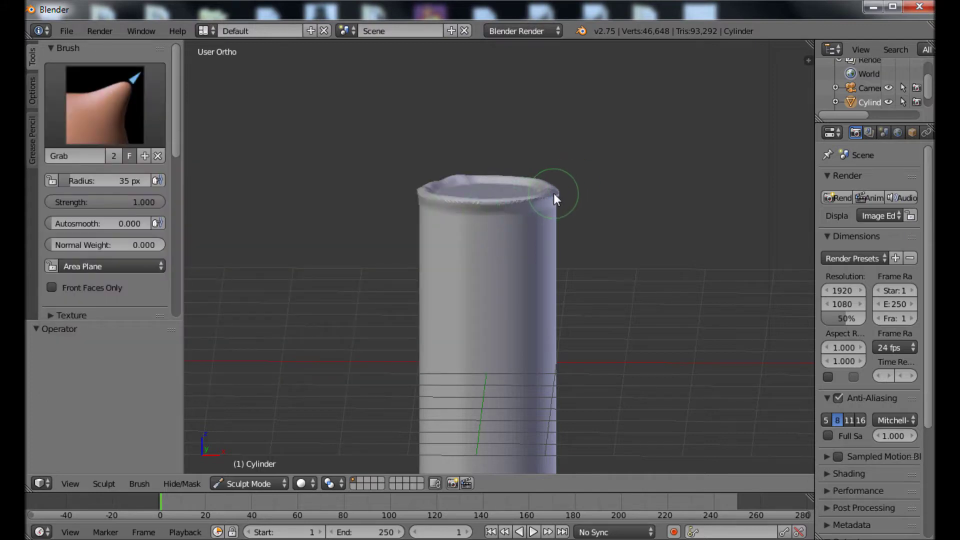
Step: Try pulling up the right side of the rim with a Grab radius of 135 px and then 27 px, undoing each pull
drag(72, 179, 88, 176)
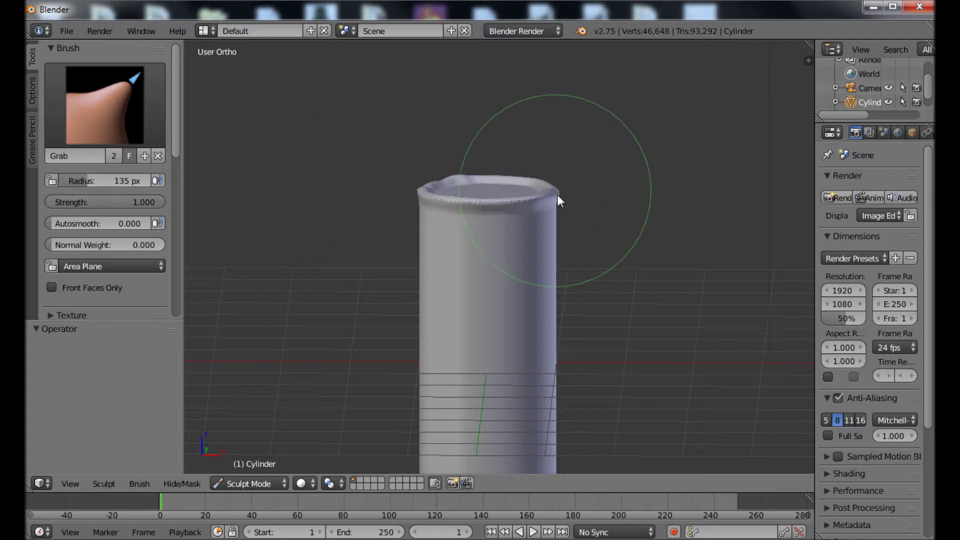
mouse_move(557, 196)
mouse_down()
mouse_move(553, 180)
mouse_move(565, 165)
mouse_up()
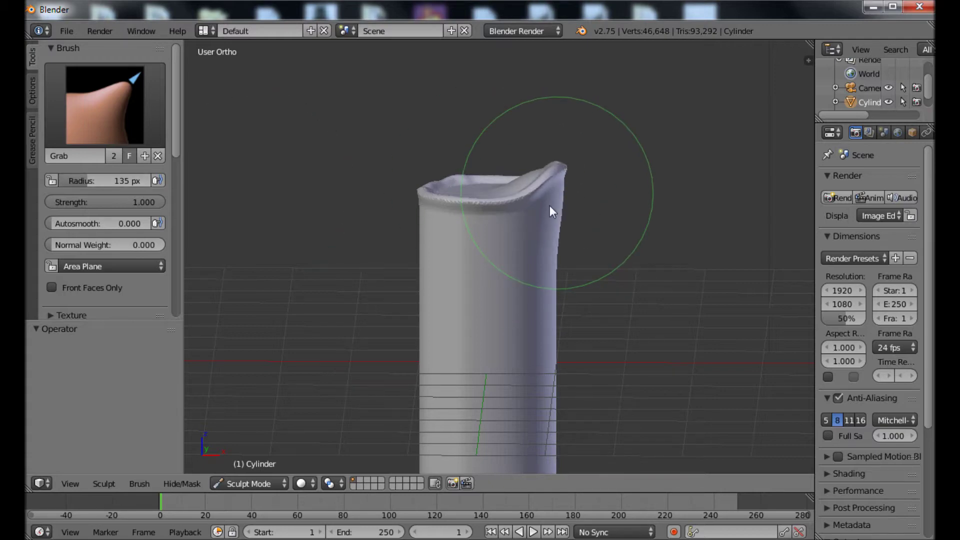
key(ctrl+z)
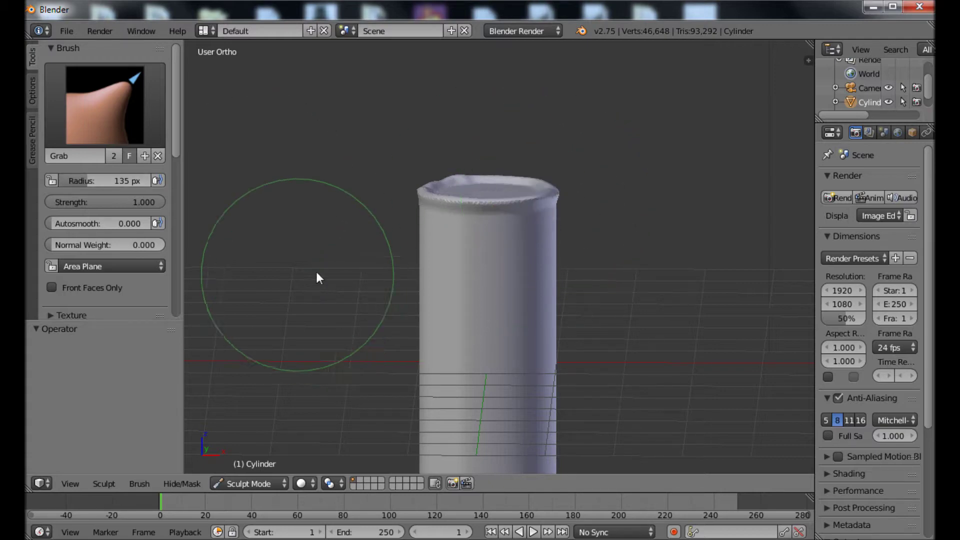
drag(72, 176, 54, 182)
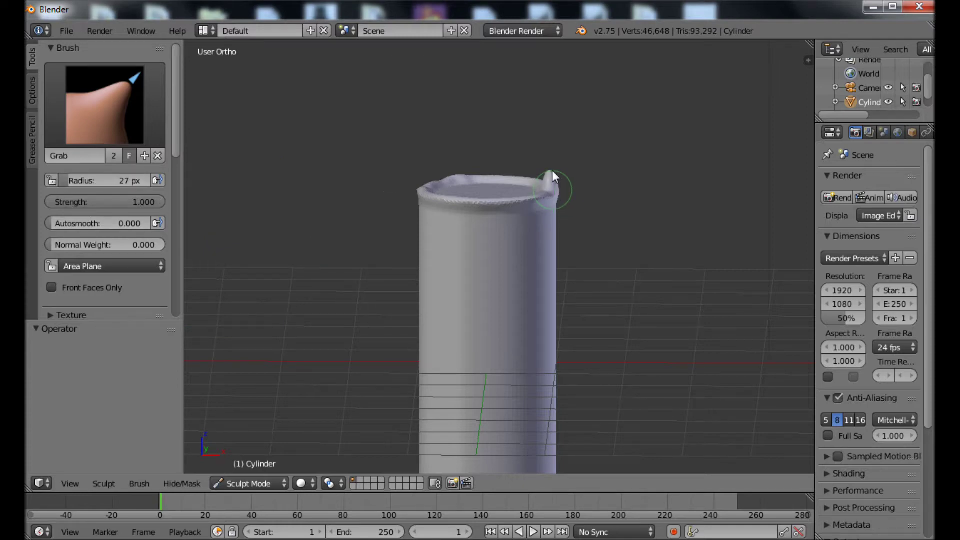
key(ctrl+z)
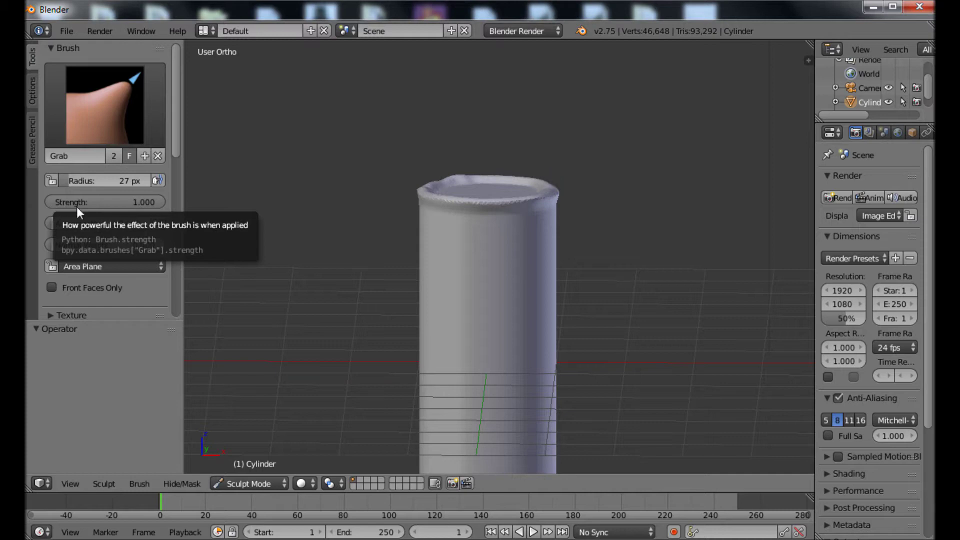
Step: Set the Grab radius to 89 px, pull the rim's right side up into a peak and pull its front edge down
drag(62, 180, 81, 176)
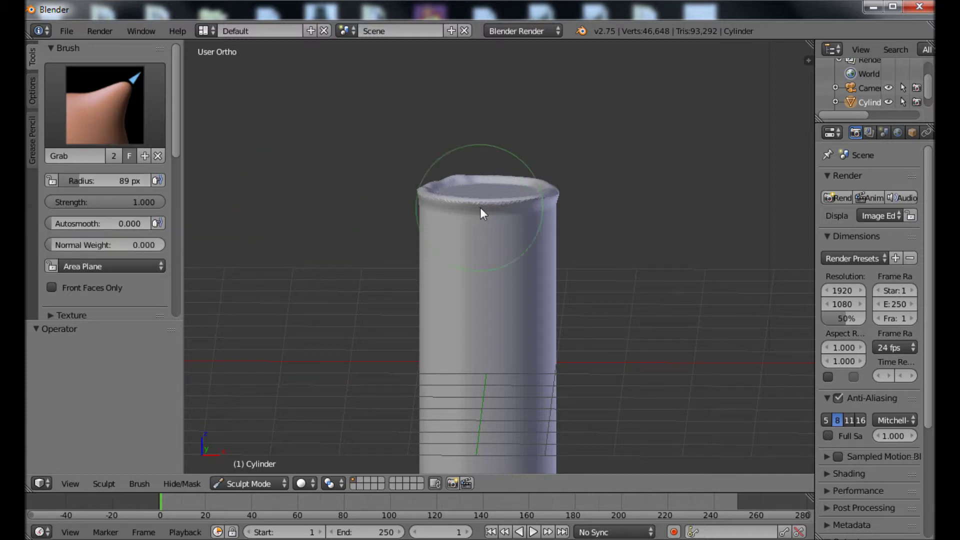
drag(553, 188, 553, 163)
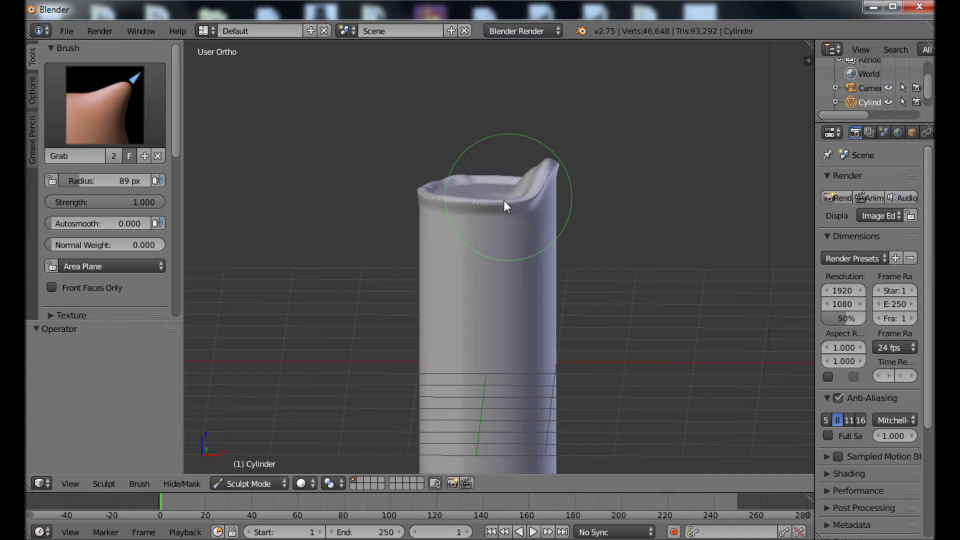
drag(510, 214, 510, 223)
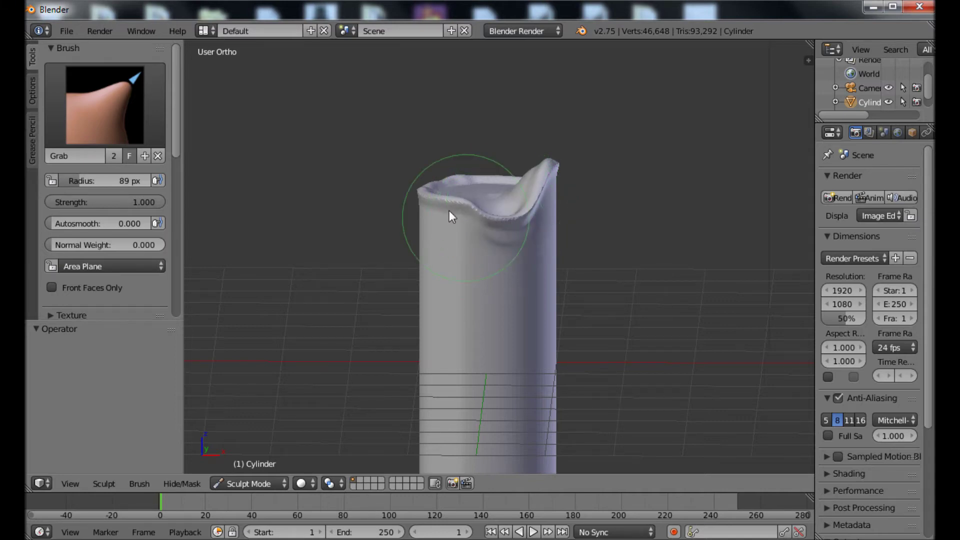
drag(444, 210, 443, 216)
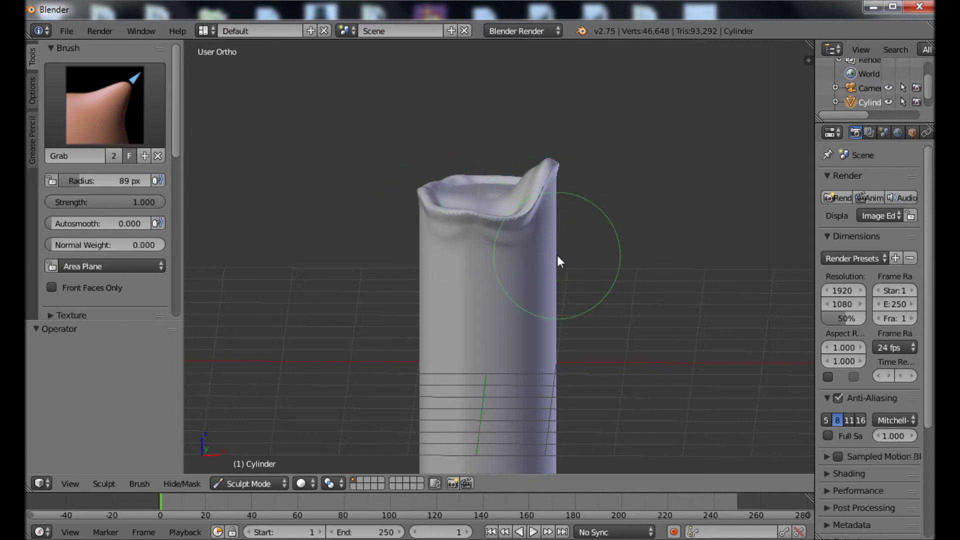
Step: Reshape the rim from another side with the Grab brush and smooth the surface of the top cap
scroll(558, 257, down, 2)
mouse_move(464, 264)
middle_down()
mouse_move(570, 290)
mouse_move(582, 250)
middle_up()
mouse_move(519, 234)
mouse_down()
mouse_move(514, 247)
mouse_move(473, 237)
mouse_up()
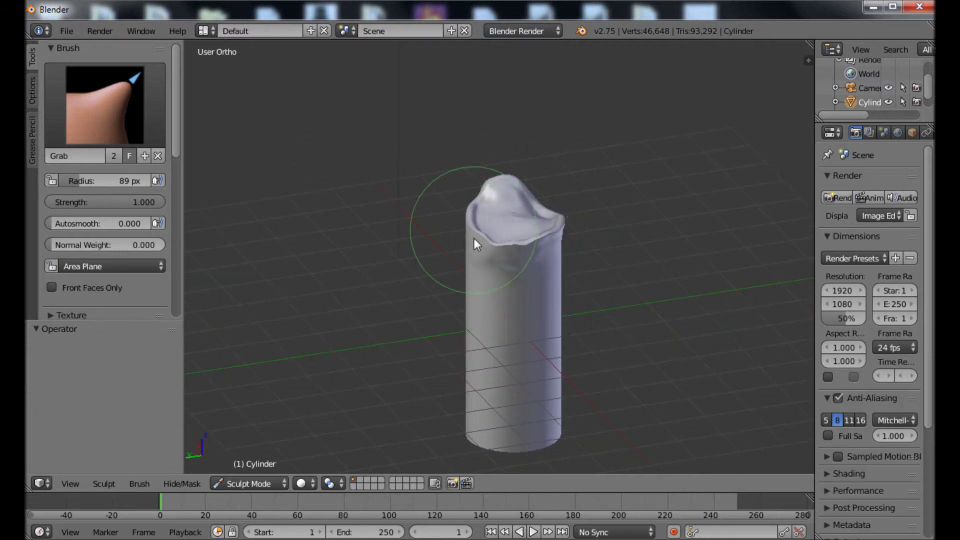
scroll(505, 241, up, 5)
mouse_move(587, 271)
shift+mouse_down()
mouse_move(481, 278)
mouse_move(617, 259)
mouse_move(646, 225)
mouse_move(570, 305)
mouse_move(657, 261)
mouse_move(529, 299)
mouse_move(508, 264)
mouse_move(621, 192)
mouse_move(646, 143)
mouse_move(548, 113)
mouse_move(488, 108)
mouse_move(454, 154)
mouse_move(466, 189)
shift+mouse_up()
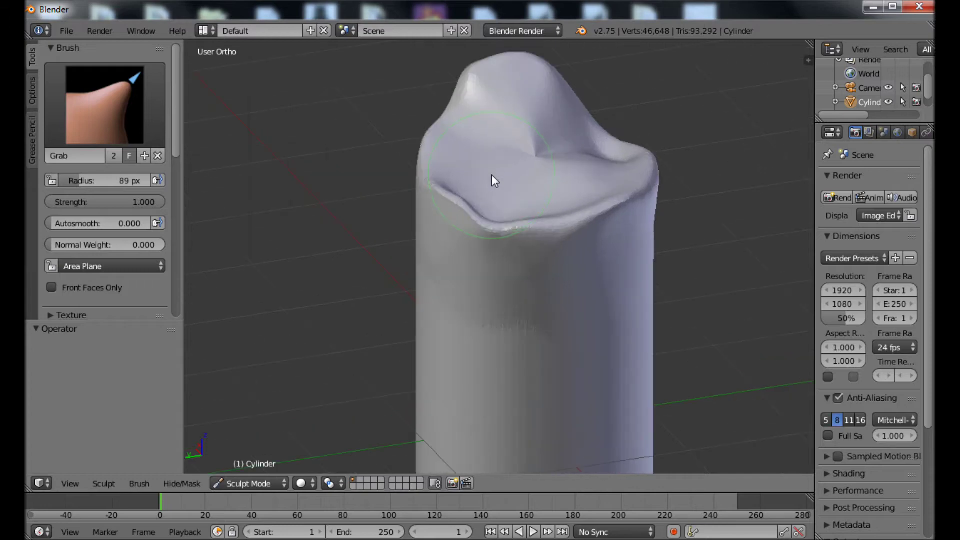
Step: Switch to the SculptDraw brush with a 10 px radius and trace a thin ridge along the uneven rim
scroll(491, 175, down, 1)
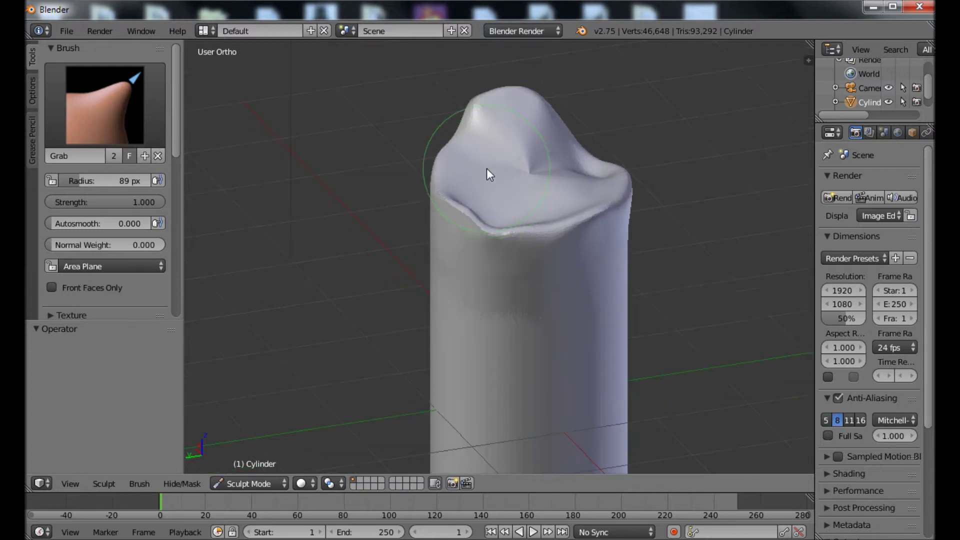
click(129, 143)
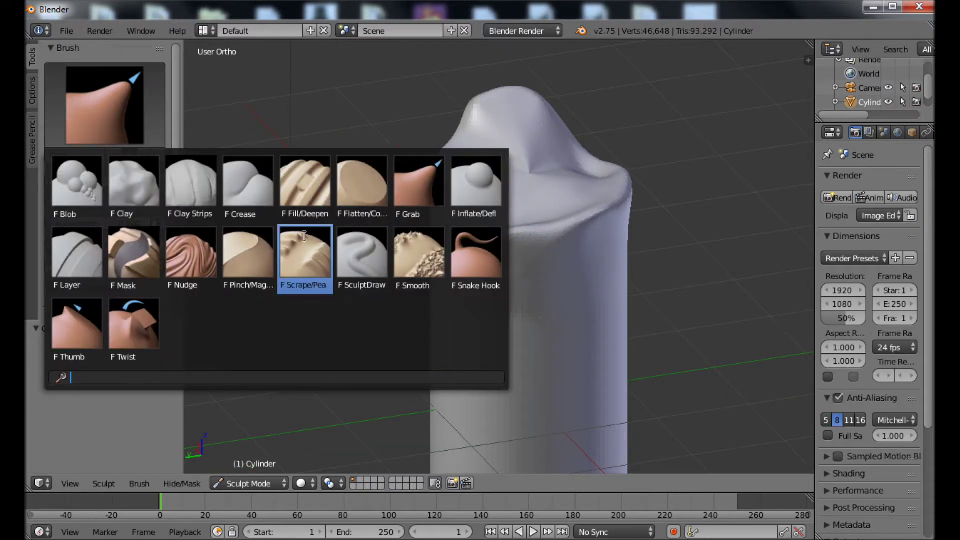
click(362, 261)
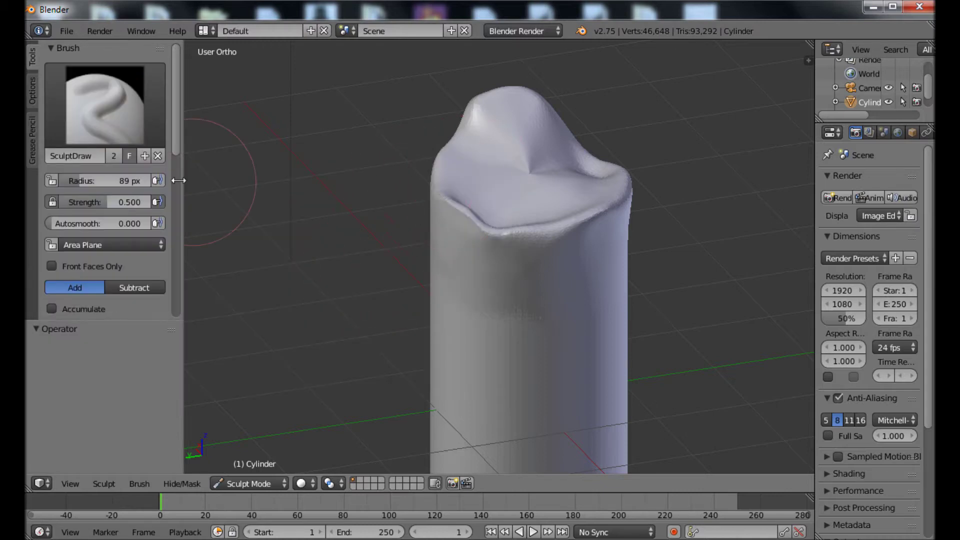
drag(88, 178, 58, 182)
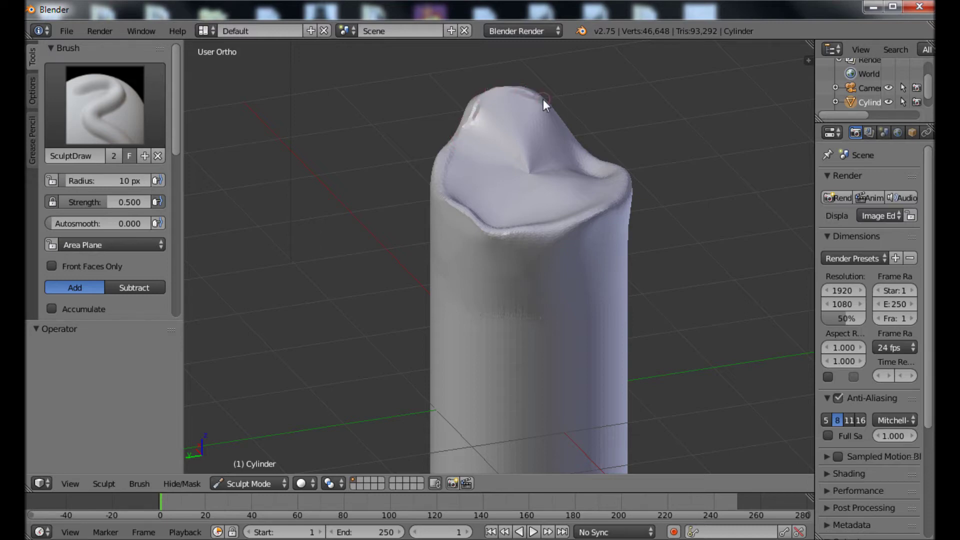
Step: Set the SculptDraw radius to 27 px and sculpt a long drip down the cylinder's side below the rim's peak
scroll(500, 176, down, 3)
scroll(498, 183, up, 3)
middle_drag(497, 184, 644, 295)
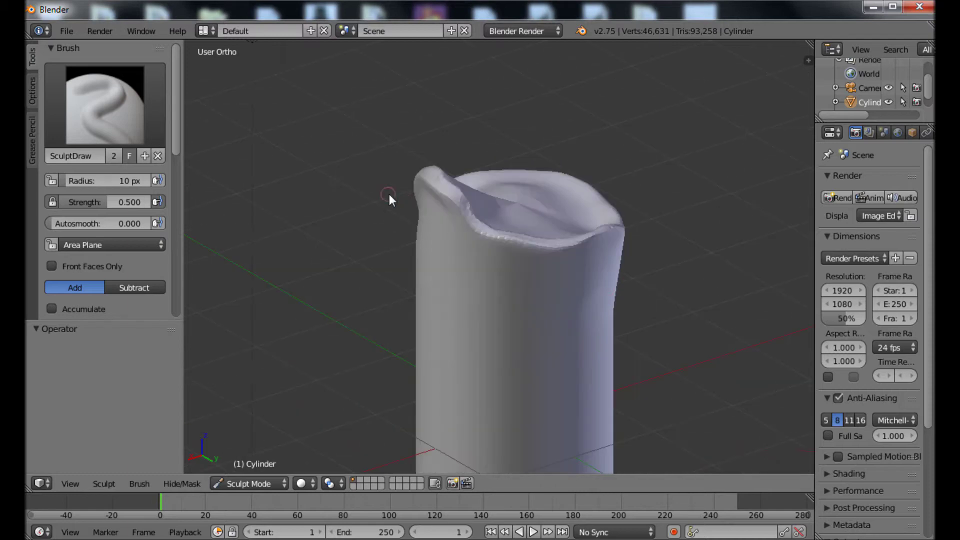
click(66, 181)
text(56)
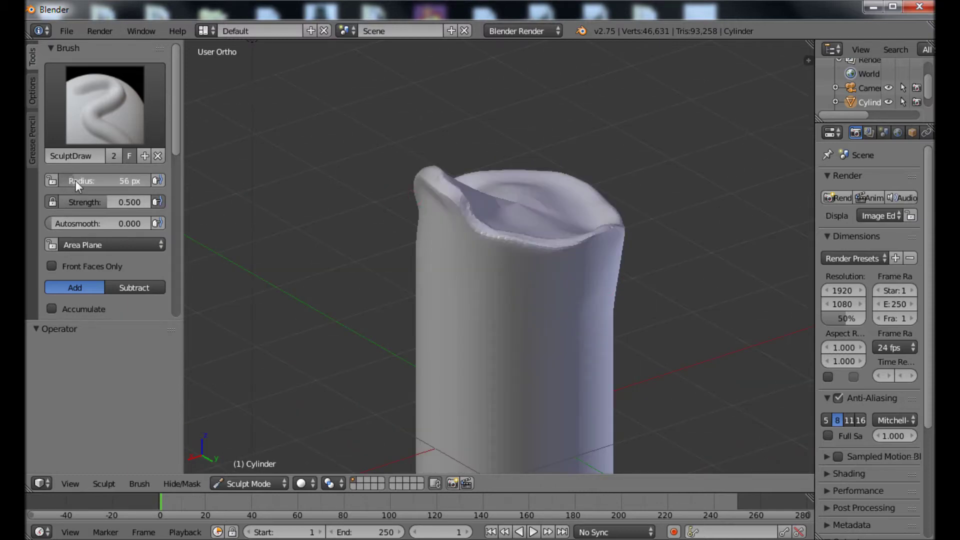
key(Return)
click(70, 179)
text(27)
key(Return)
drag(455, 211, 448, 297)
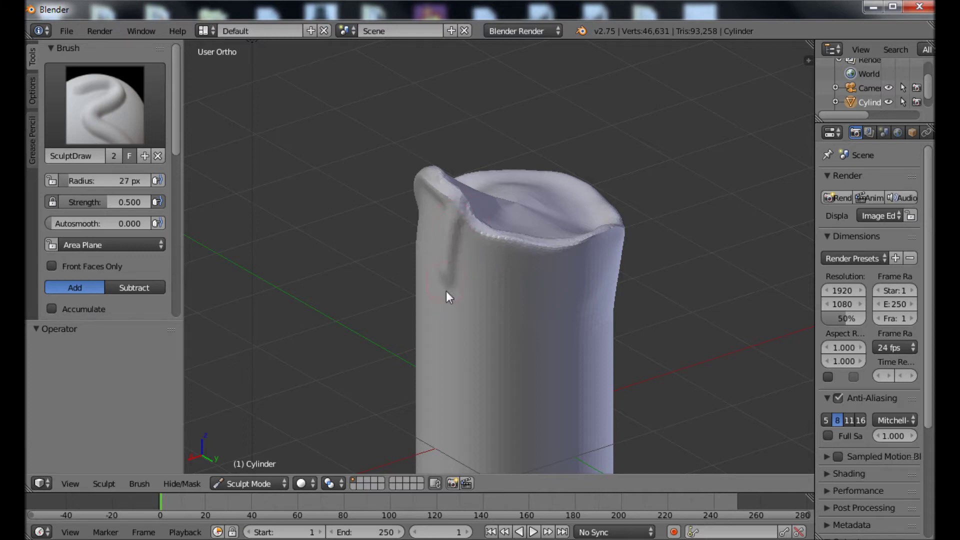
drag(444, 374, 448, 399)
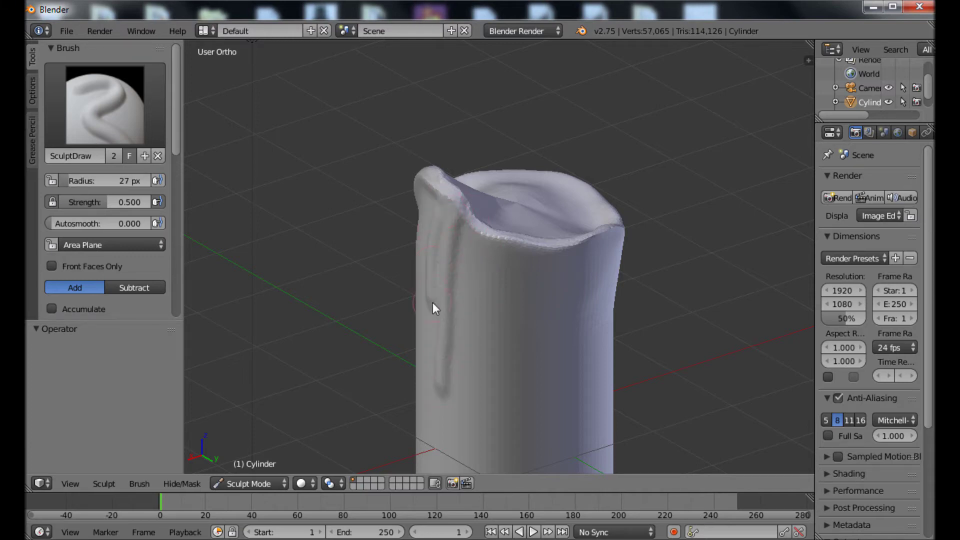
Step: Sculpt more drips beside the first one, running down from the rim's peak, and thicken their ends into rounded drops
drag(418, 185, 423, 280)
mouse_move(453, 178)
mouse_down()
mouse_move(434, 190)
mouse_move(433, 282)
mouse_move(436, 306)
mouse_up()
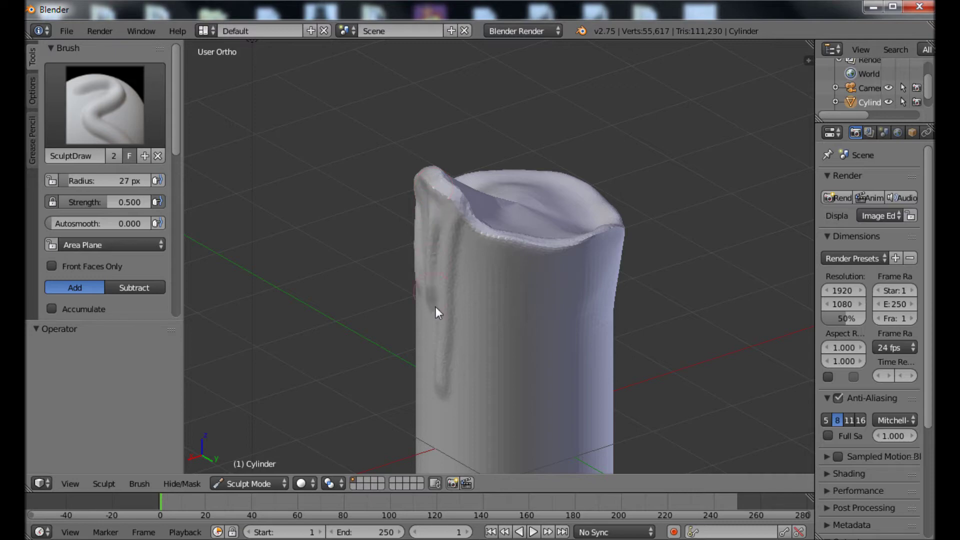
drag(465, 233, 463, 387)
mouse_move(500, 240)
mouse_down()
mouse_move(490, 289)
mouse_move(486, 415)
mouse_up()
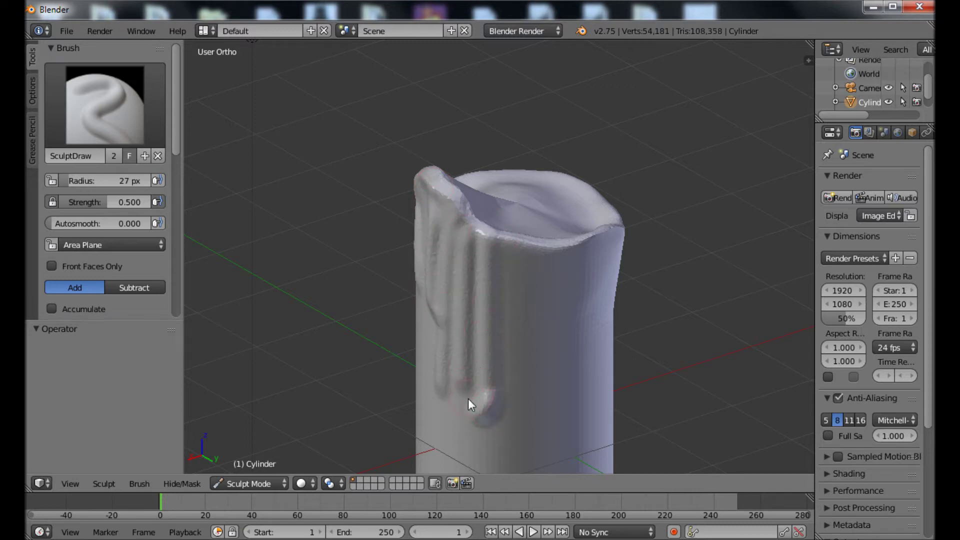
mouse_move(462, 391)
mouse_down()
mouse_move(430, 245)
mouse_move(435, 297)
mouse_up()
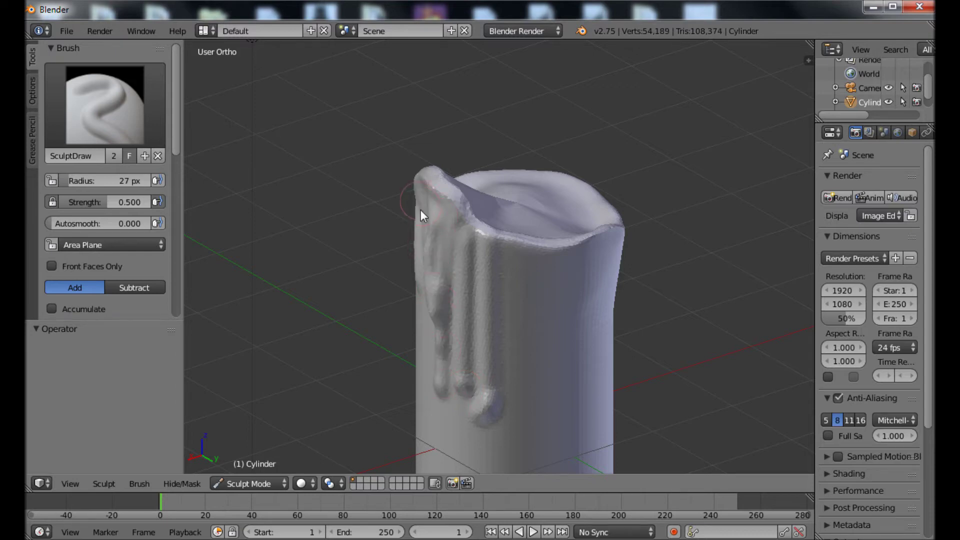
drag(421, 210, 435, 307)
Step: Sculpt drips of varying length down from the lower part of the rim and build up drops at their ends
drag(515, 246, 510, 323)
drag(556, 253, 547, 358)
drag(581, 252, 558, 430)
drag(599, 261, 597, 301)
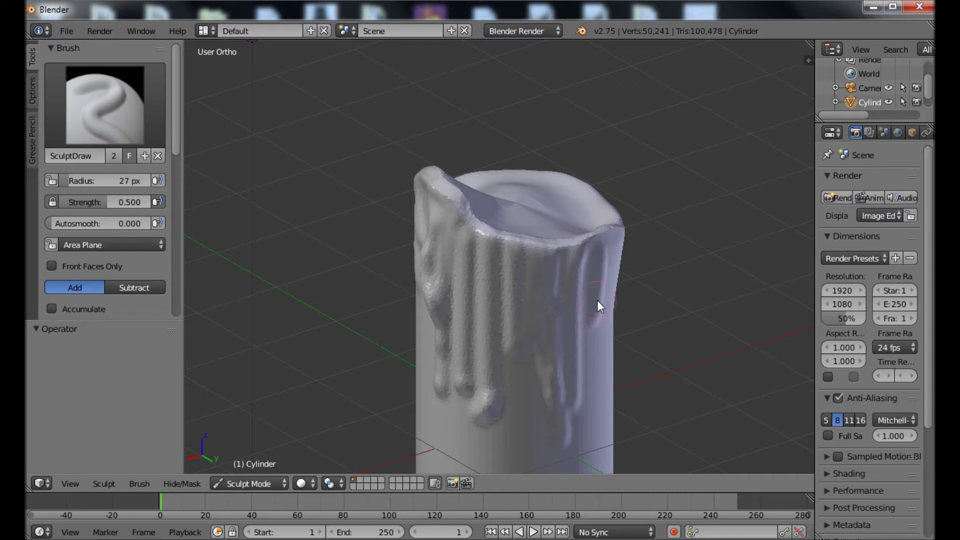
drag(539, 363, 539, 396)
mouse_move(520, 357)
mouse_down()
mouse_move(525, 386)
mouse_move(513, 433)
mouse_up()
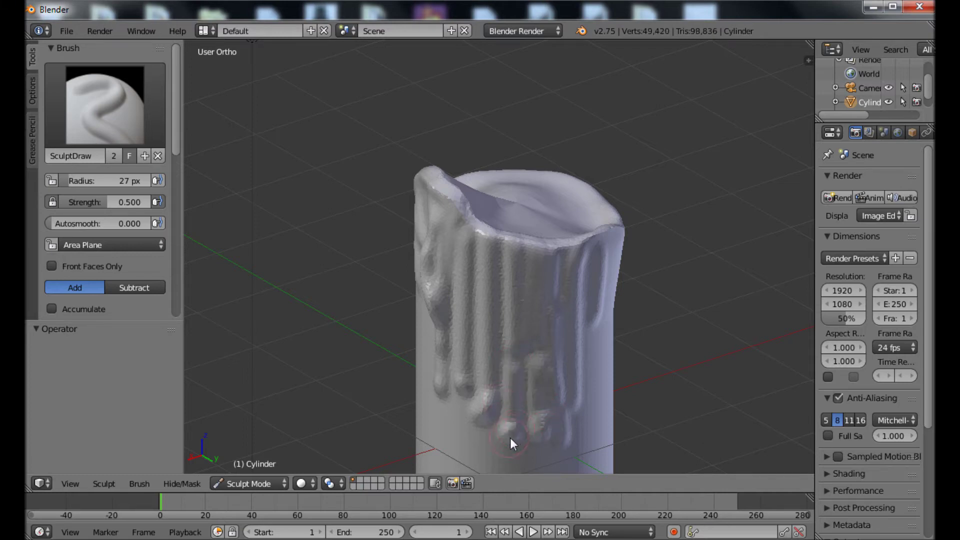
Step: Set the brush strength to 1.000 and sculpt thicker, overlapping drips over the existing ones down to the rim's peak side
mouse_move(552, 406)
middle_down()
mouse_move(522, 389)
mouse_move(519, 367)
middle_up()
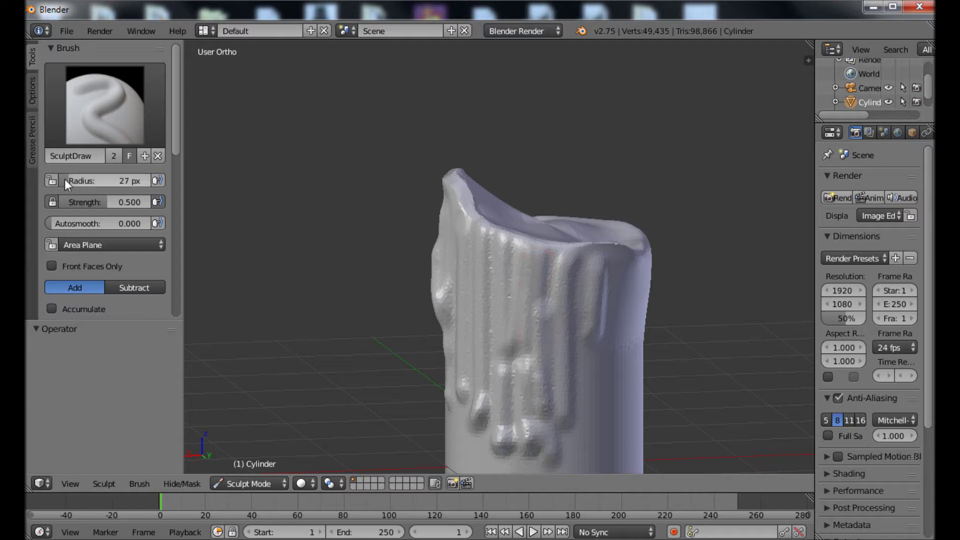
drag(99, 201, 128, 202)
mouse_move(520, 262)
mouse_down()
mouse_move(524, 416)
mouse_move(551, 274)
mouse_move(555, 445)
mouse_move(567, 365)
mouse_up()
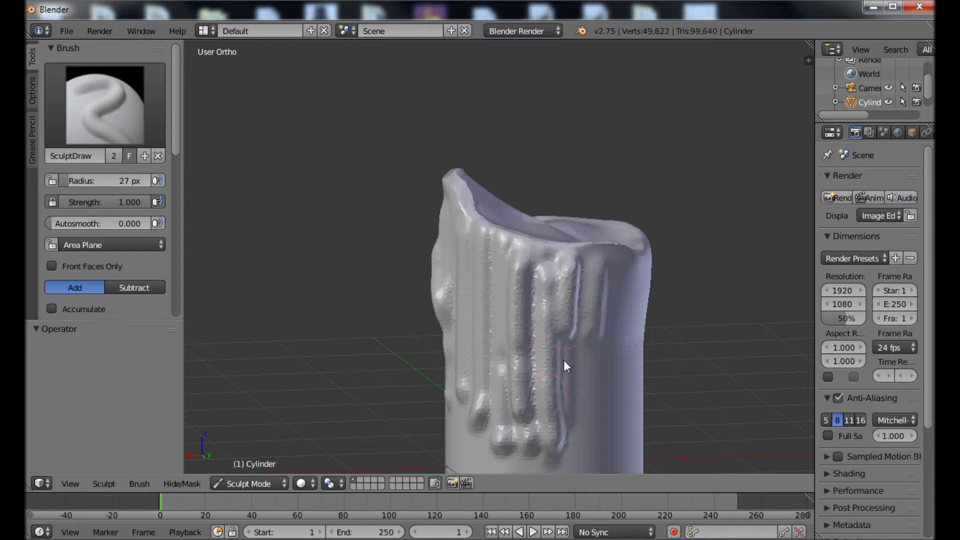
drag(591, 255, 595, 360)
mouse_move(502, 242)
mouse_down()
mouse_move(498, 331)
mouse_move(516, 390)
mouse_up()
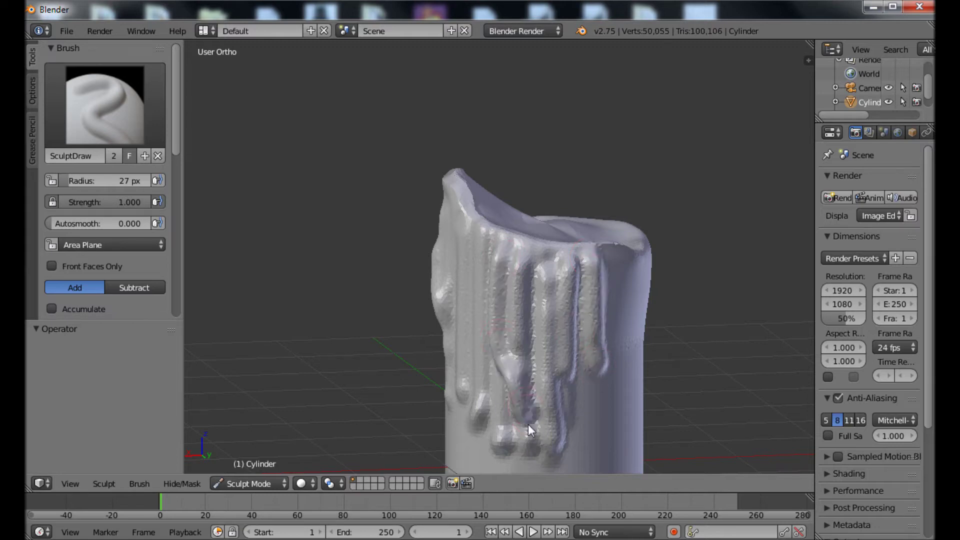
mouse_move(477, 245)
mouse_down()
mouse_move(477, 367)
mouse_move(502, 415)
mouse_up()
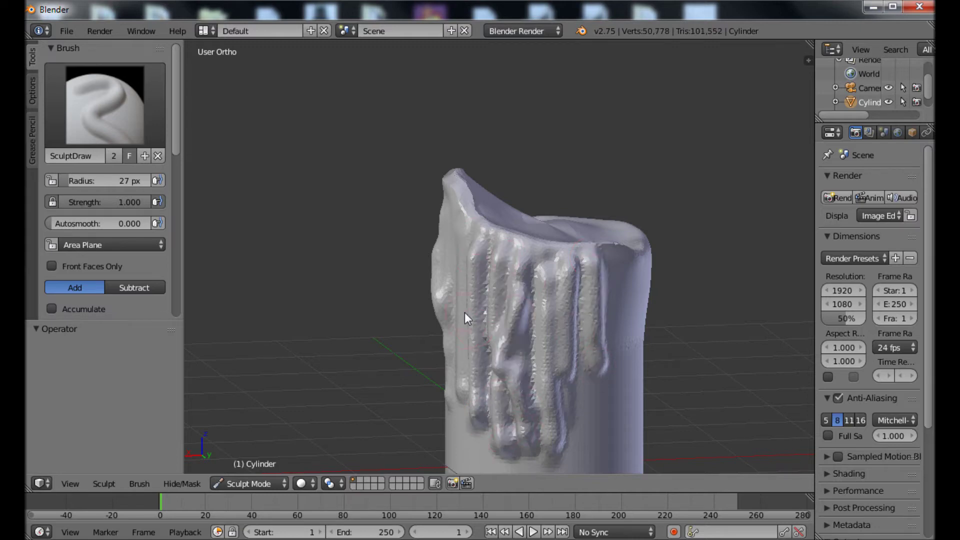
drag(448, 239, 445, 331)
drag(457, 214, 482, 371)
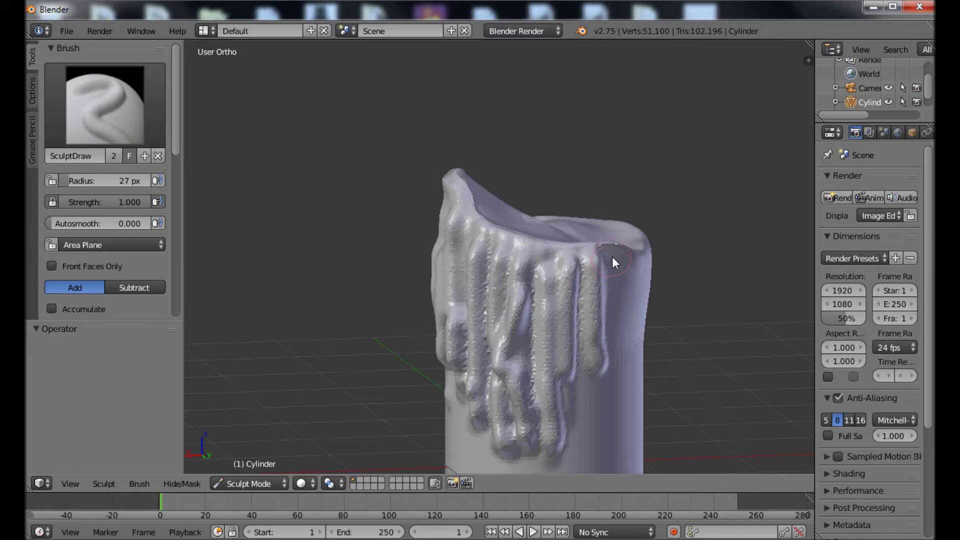
Step: Undo unwanted strokes while adding a drip at the end of the lower rim and extending the drips under the peak
key(ctrl+z)
key(ctrl+z)
key(ctrl+z)
middle_drag(562, 366, 445, 358)
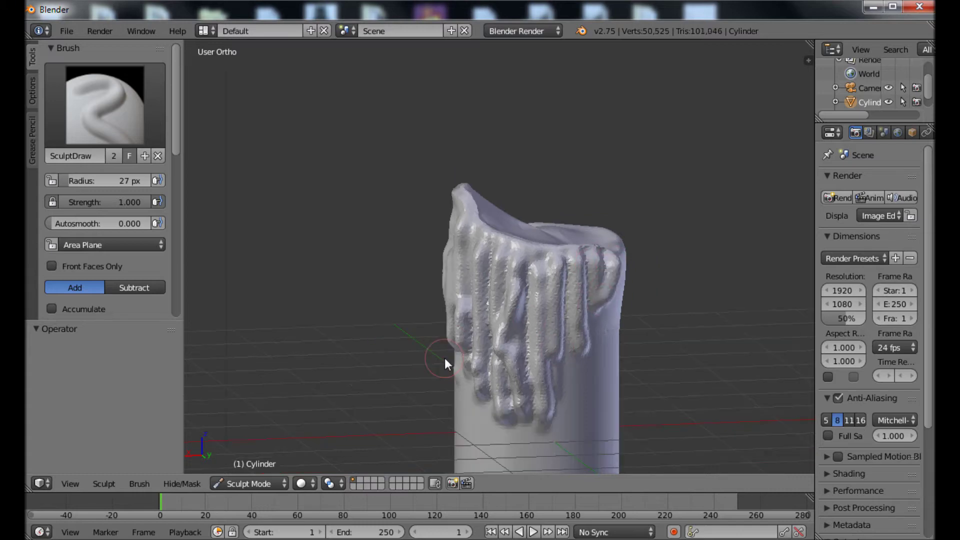
key(ctrl+z)
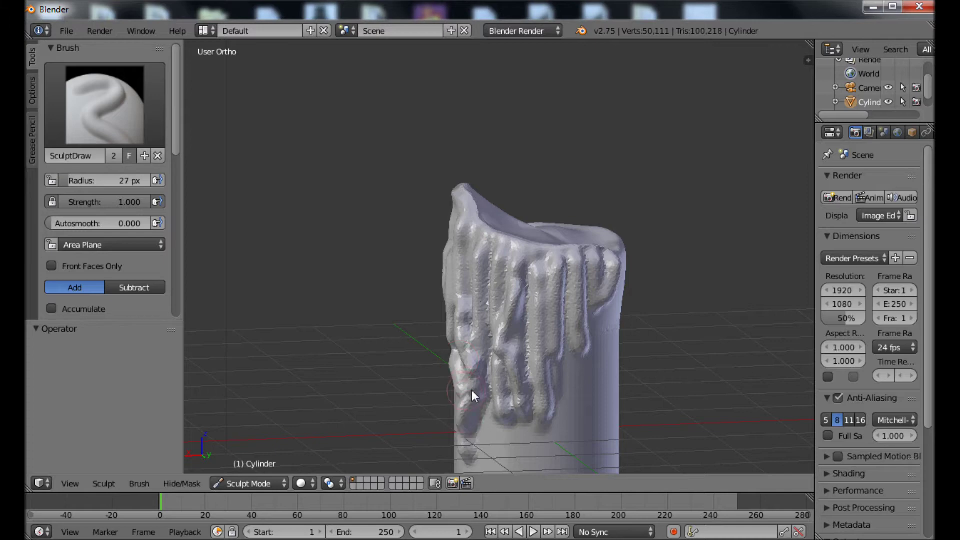
middle_drag(472, 390, 563, 380)
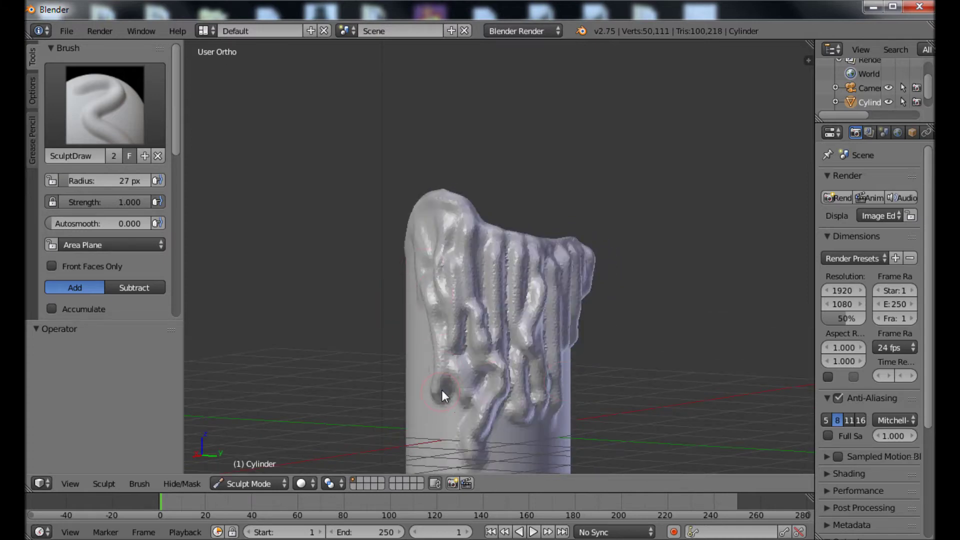
Step: Build up the ends of the drips under the rim's peak into rounded drops
mouse_move(442, 388)
mouse_down()
mouse_move(454, 429)
mouse_move(450, 396)
mouse_up()
mouse_move(448, 343)
mouse_down()
mouse_move(414, 305)
mouse_move(509, 352)
mouse_up()
scroll(510, 352, down, 2)
mouse_move(510, 352)
middle_down()
mouse_move(516, 363)
mouse_move(439, 367)
middle_up()
scroll(559, 340, up, 2)
Step: Thicken the drips and drops below the lower rim and sculpt one long drip running past them far down the side
drag(569, 385, 603, 333)
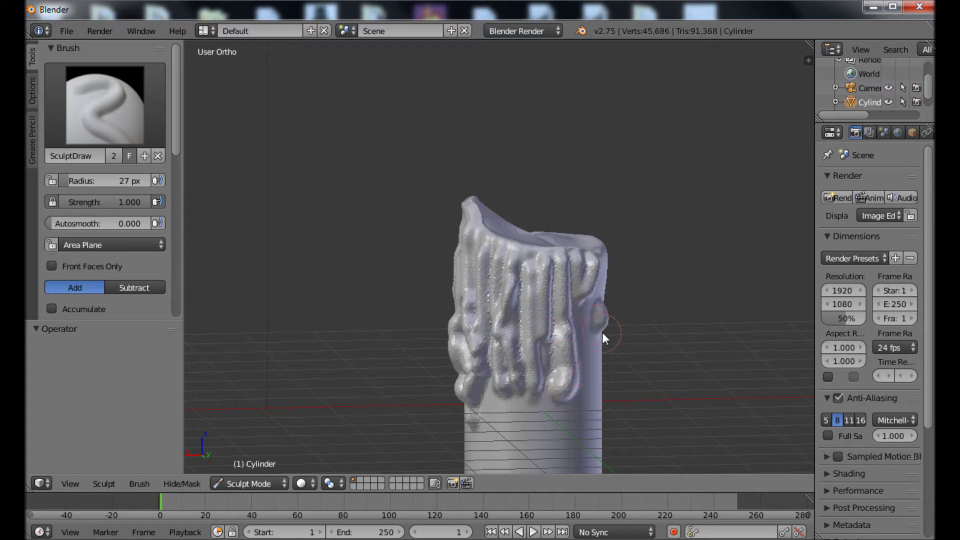
mouse_move(600, 281)
mouse_down()
mouse_move(601, 256)
mouse_move(593, 300)
mouse_up()
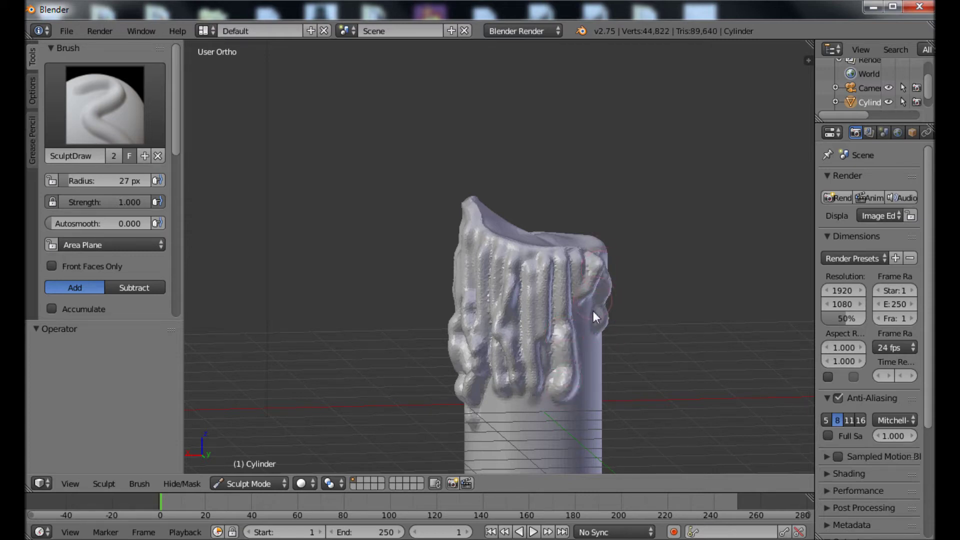
middle_drag(580, 361, 558, 394)
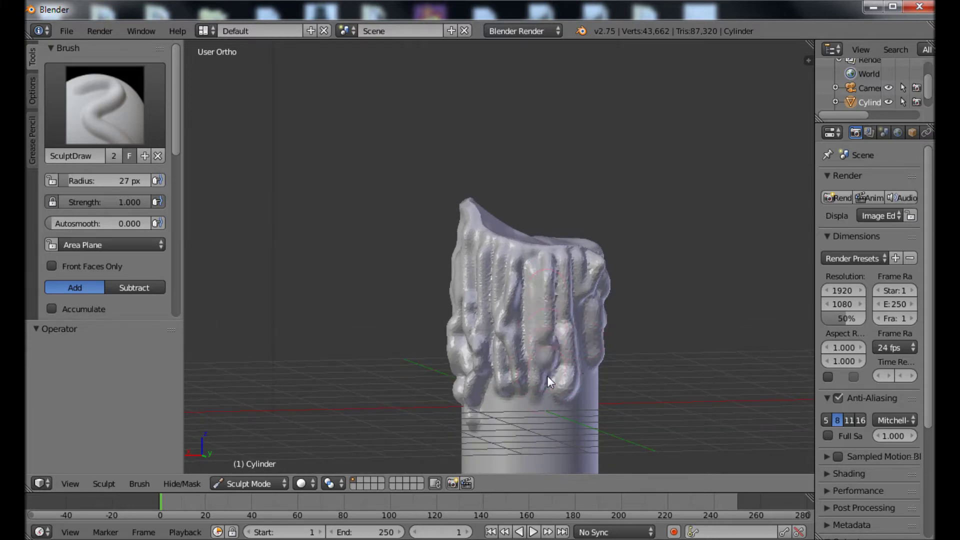
drag(546, 468, 521, 422)
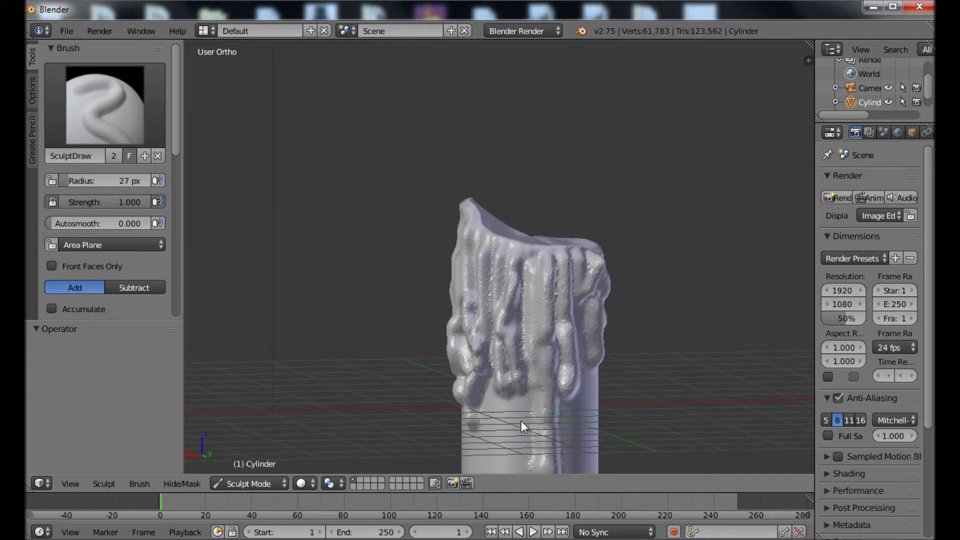
Step: Set the brush radius to 69 px and carve the candle's top into a hollow inside the rim
scroll(519, 334, down, 3)
mouse_move(516, 353)
middle_down()
mouse_move(523, 315)
mouse_move(501, 313)
mouse_move(516, 322)
mouse_move(497, 328)
mouse_move(460, 397)
mouse_move(467, 348)
middle_up()
scroll(516, 321, up, 4)
middle_drag(586, 282, 550, 304)
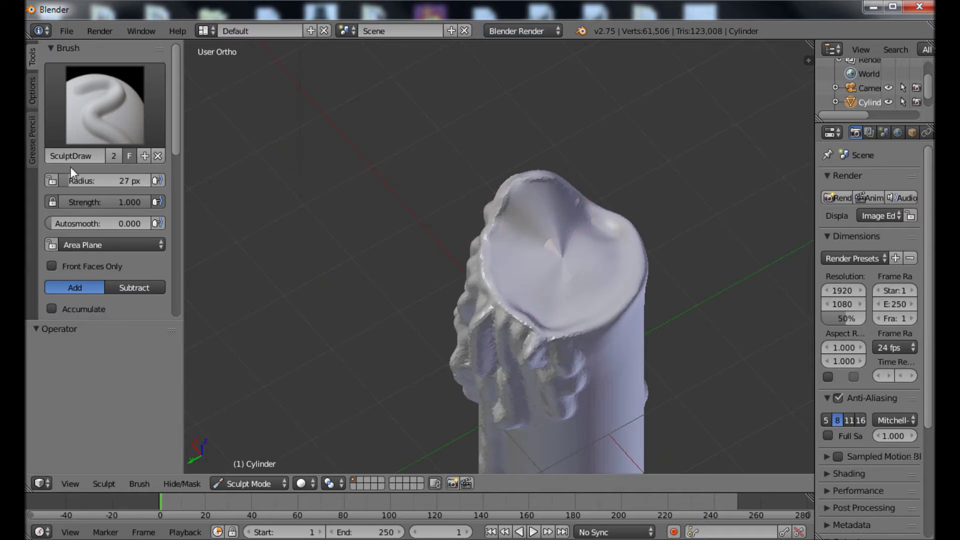
click(70, 180)
text(69)
key(Return)
mouse_move(558, 241)
mouse_down()
mouse_move(553, 248)
mouse_move(548, 224)
mouse_move(535, 239)
mouse_move(543, 273)
mouse_move(574, 276)
mouse_move(587, 250)
mouse_move(595, 263)
mouse_move(583, 294)
mouse_move(562, 301)
mouse_move(523, 276)
mouse_move(521, 235)
mouse_move(532, 217)
mouse_move(589, 231)
mouse_move(591, 241)
mouse_up()
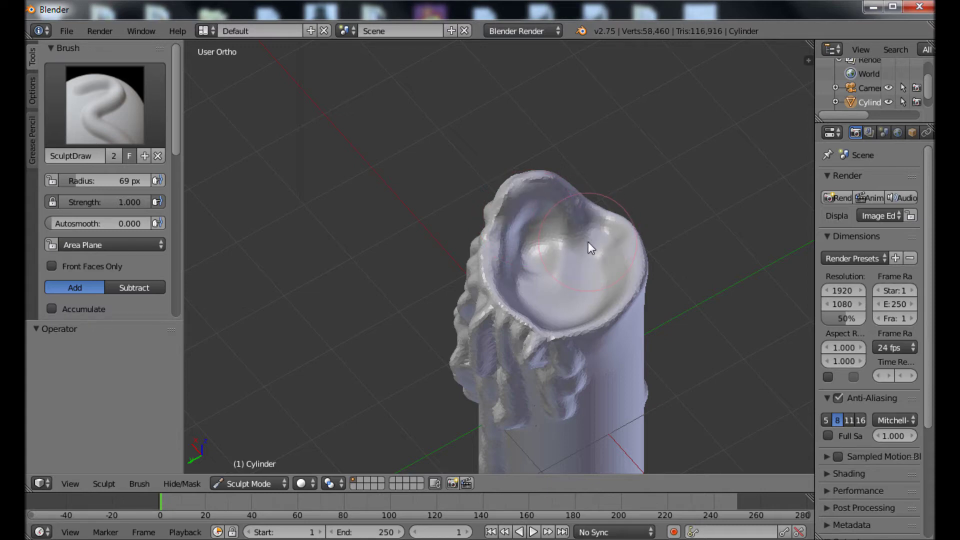
mouse_move(557, 242)
mouse_down()
mouse_move(529, 242)
mouse_move(530, 230)
mouse_move(531, 249)
mouse_up()
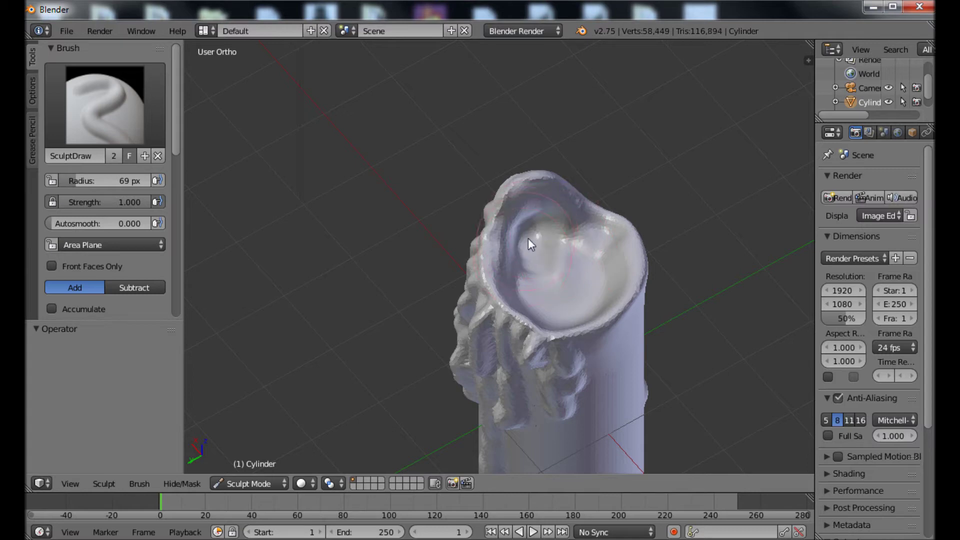
drag(541, 244, 530, 220)
middle_drag(530, 220, 582, 322)
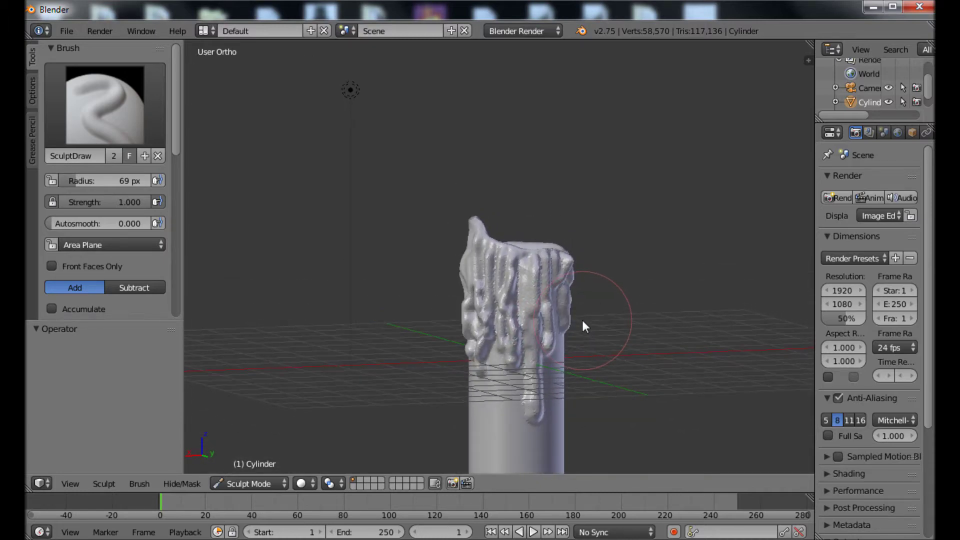
Step: Export the candle in Wavefront OBJ format to the Desktop as candle.obj
click(67, 31)
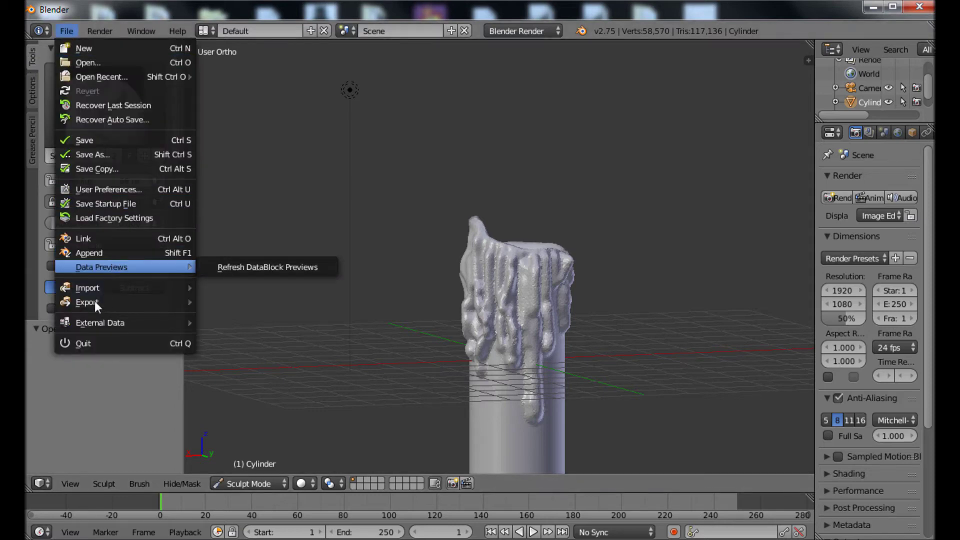
mouse_move(94, 302)
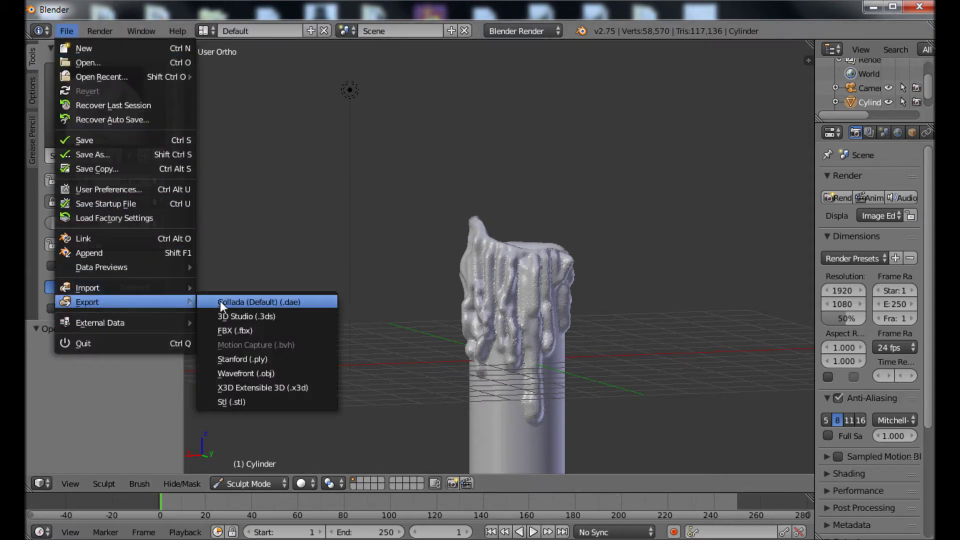
click(259, 374)
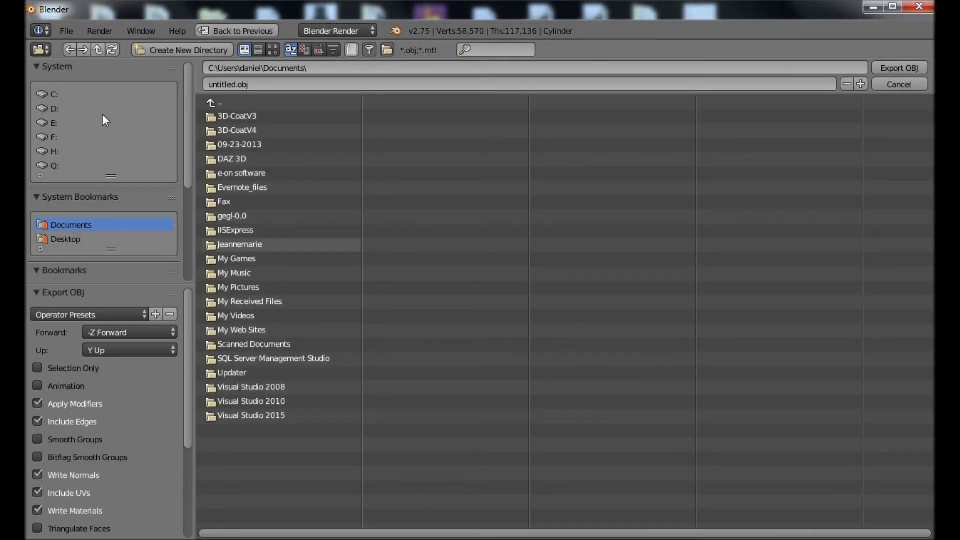
click(65, 240)
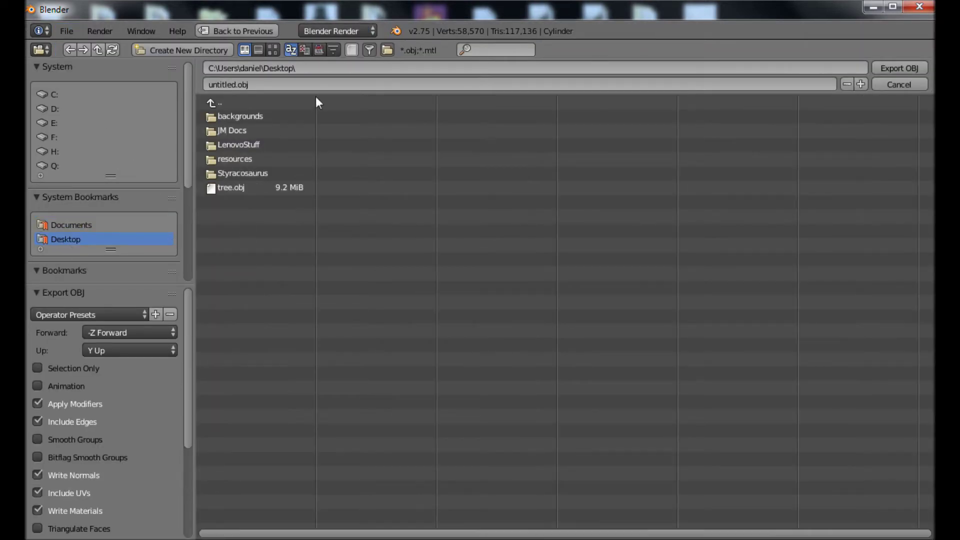
click(249, 84)
text(candle)
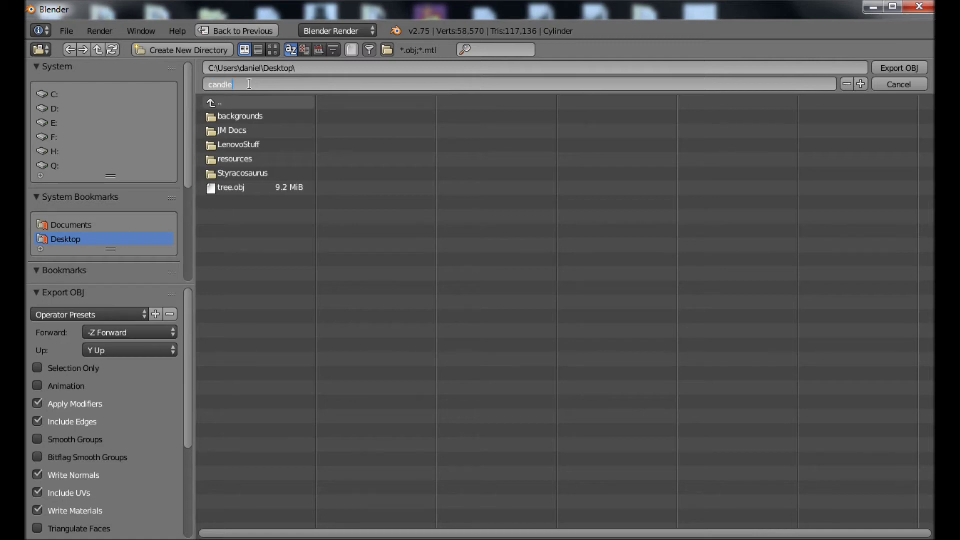
key(Return)
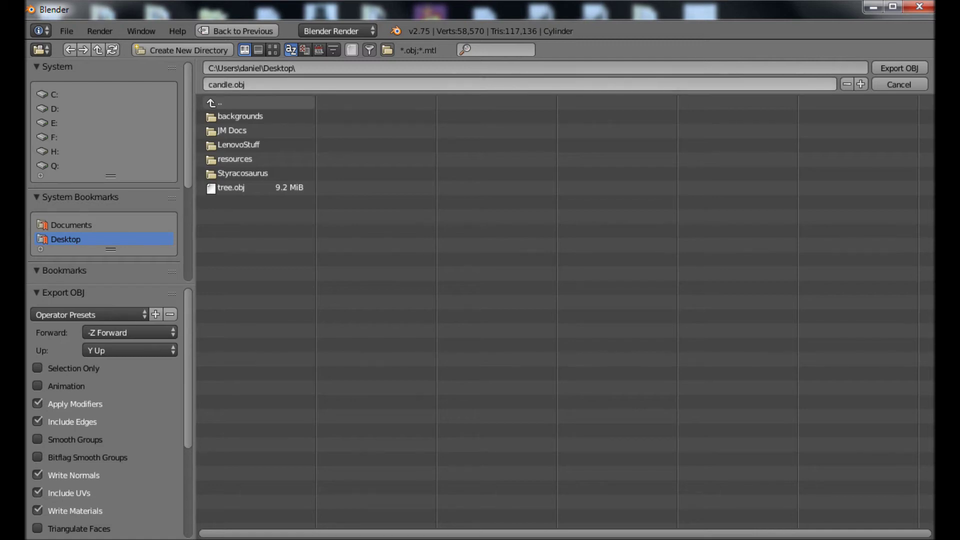
click(889, 69)
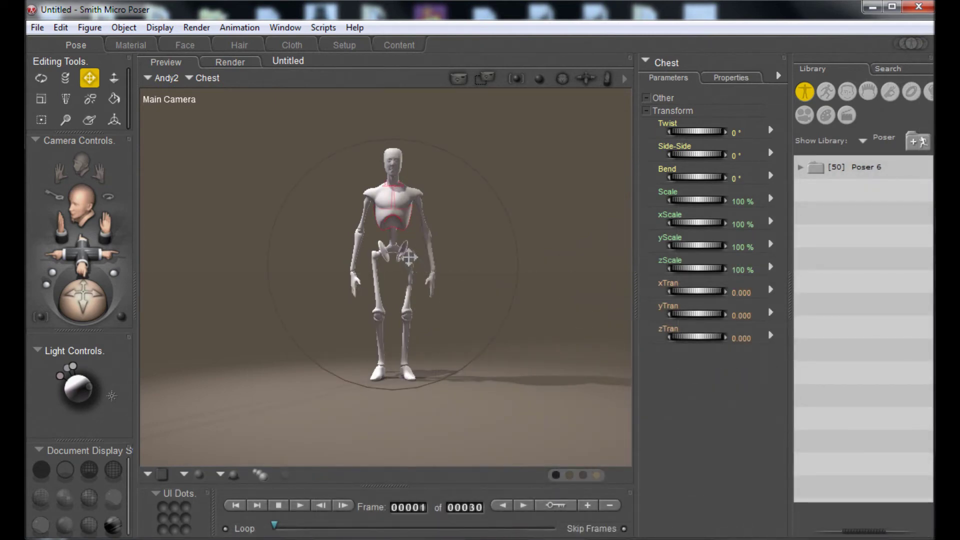
Step: Delete the default Andy2 figure from the Poser scene and confirm the deletion
click(400, 253)
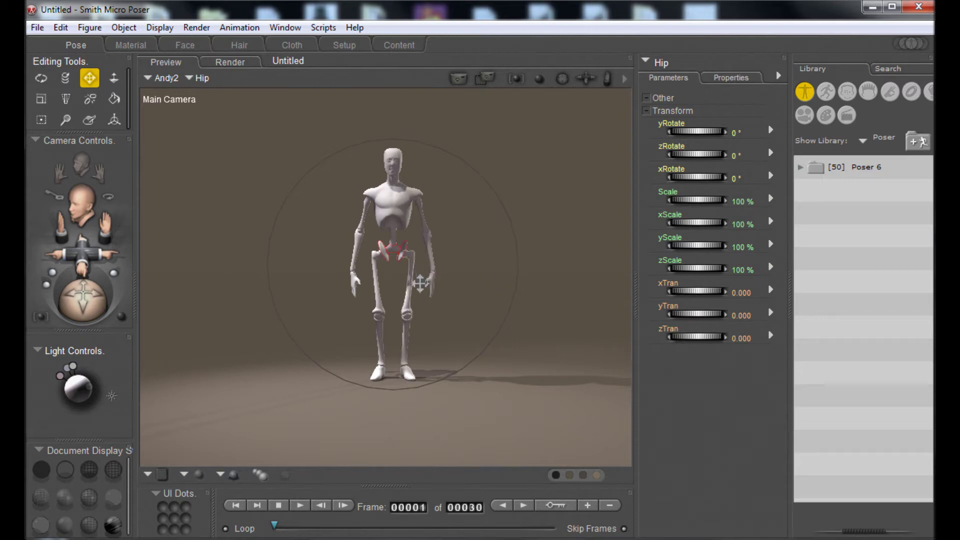
click(410, 280)
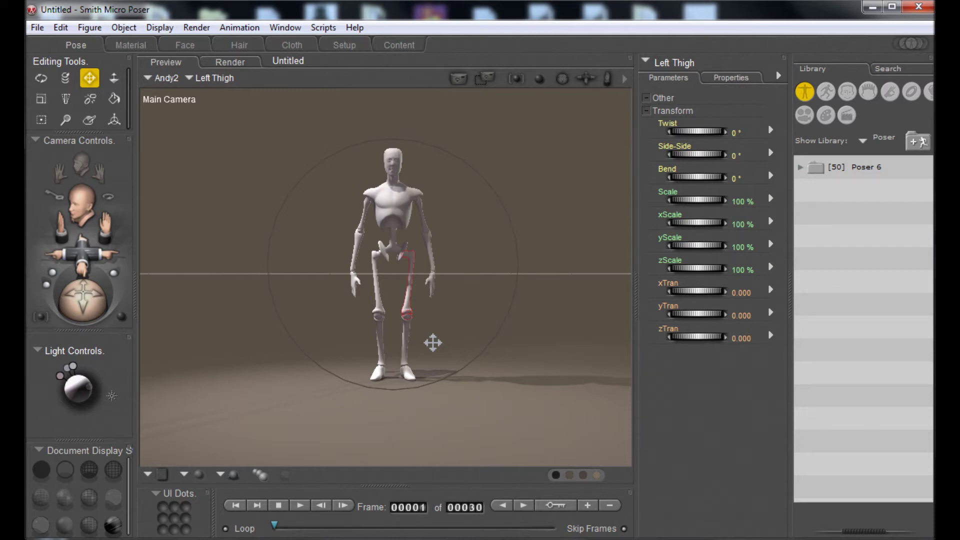
key(Delete)
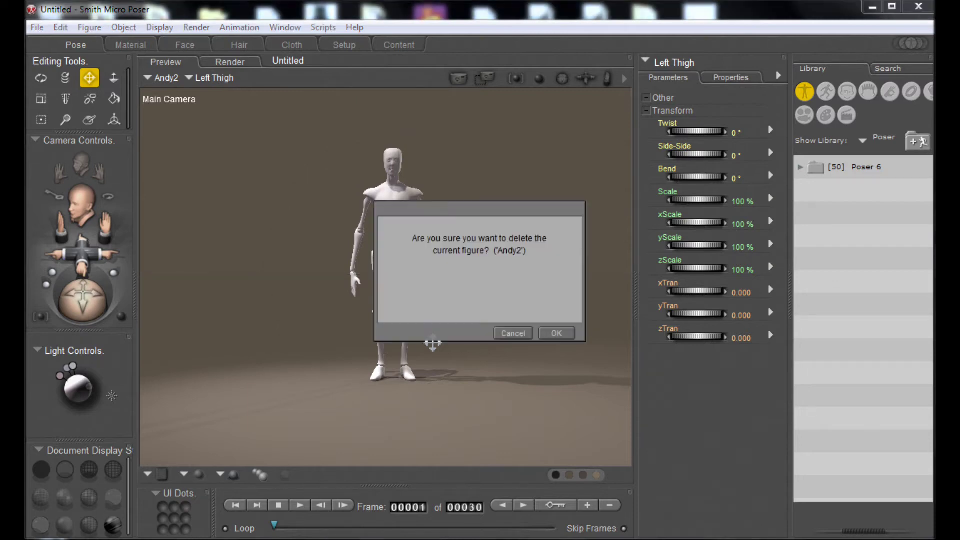
click(556, 333)
Step: Load the moth figure from the Insects folder of Natures Wonders in the Poser 6 figure library
click(809, 169)
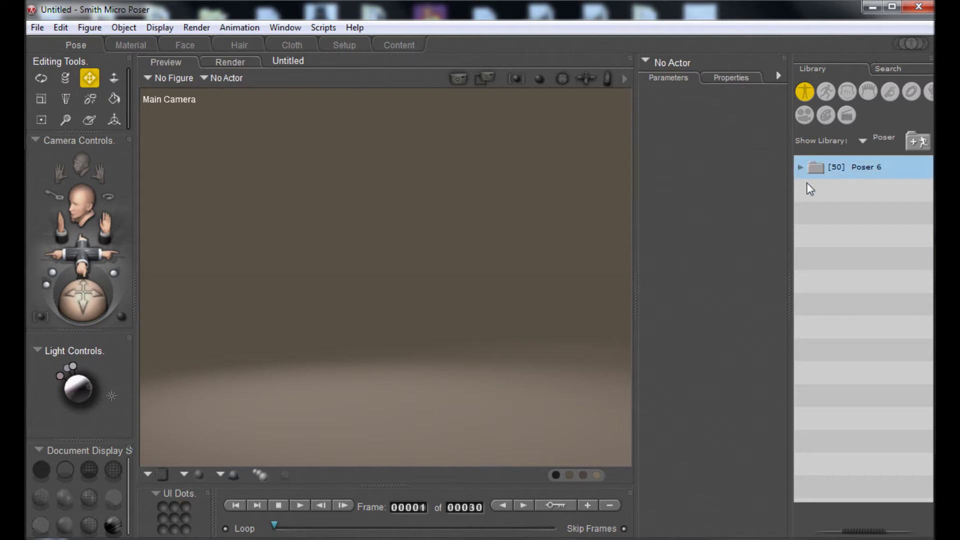
scroll(822, 357, down, 3)
scroll(822, 357, down, 6)
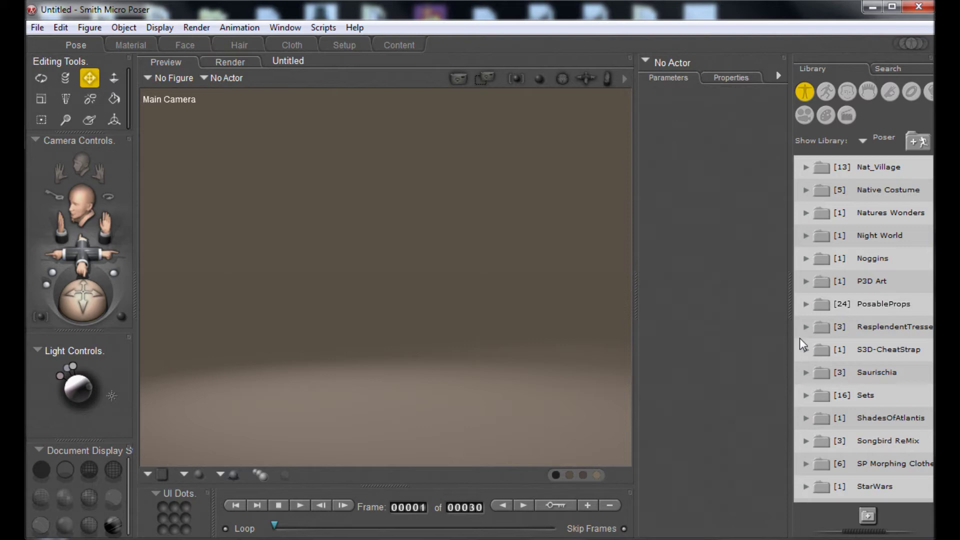
scroll(816, 382, down, 1)
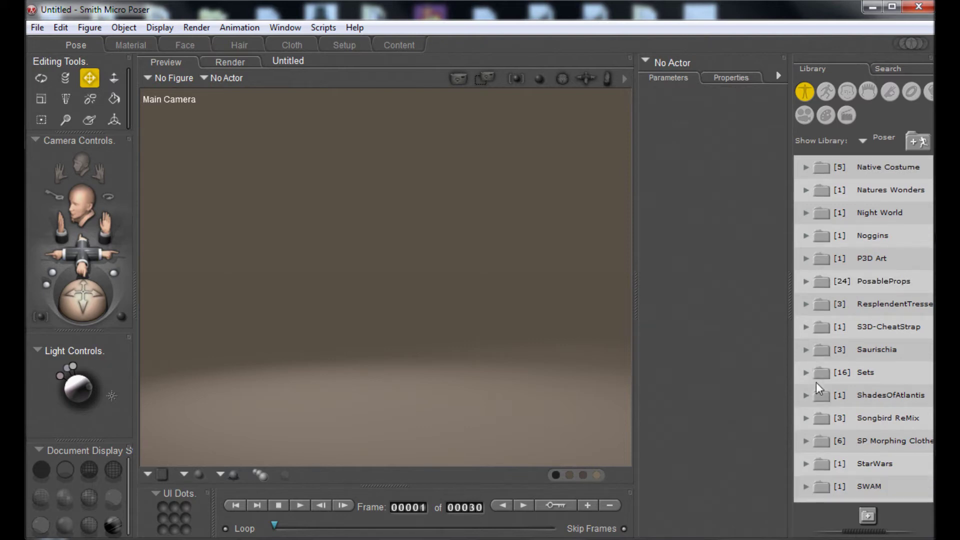
scroll(816, 382, up, 1)
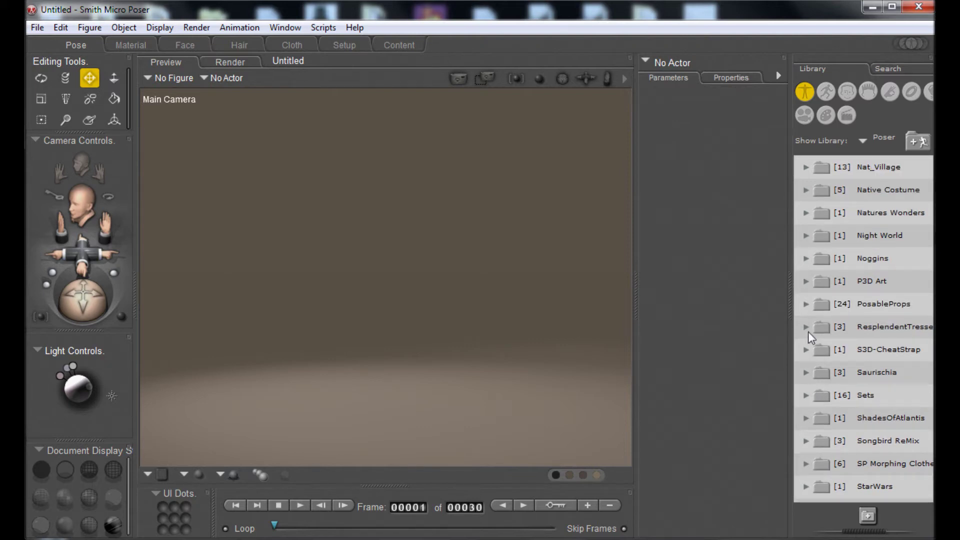
scroll(807, 325, down, 1)
scroll(807, 326, up, 1)
click(806, 213)
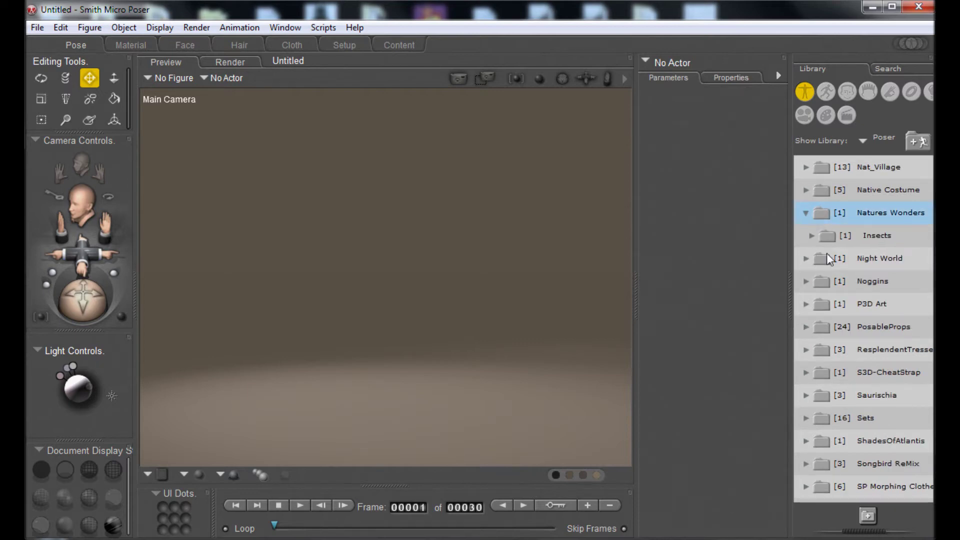
click(811, 236)
double_click(859, 266)
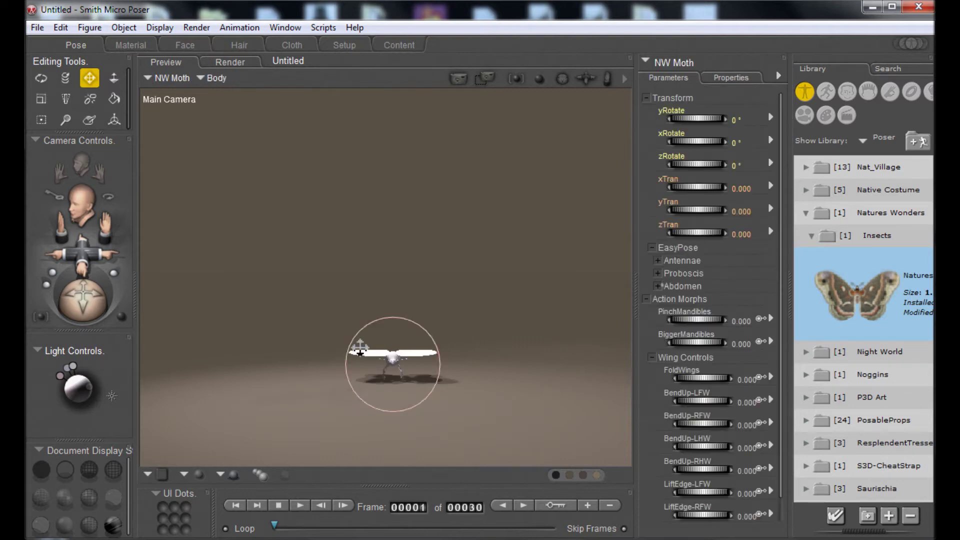
Step: Raise the moth to a yTran of 2.924 and frame it close up from a slightly elevated three-quarter angle
drag(688, 213, 713, 219)
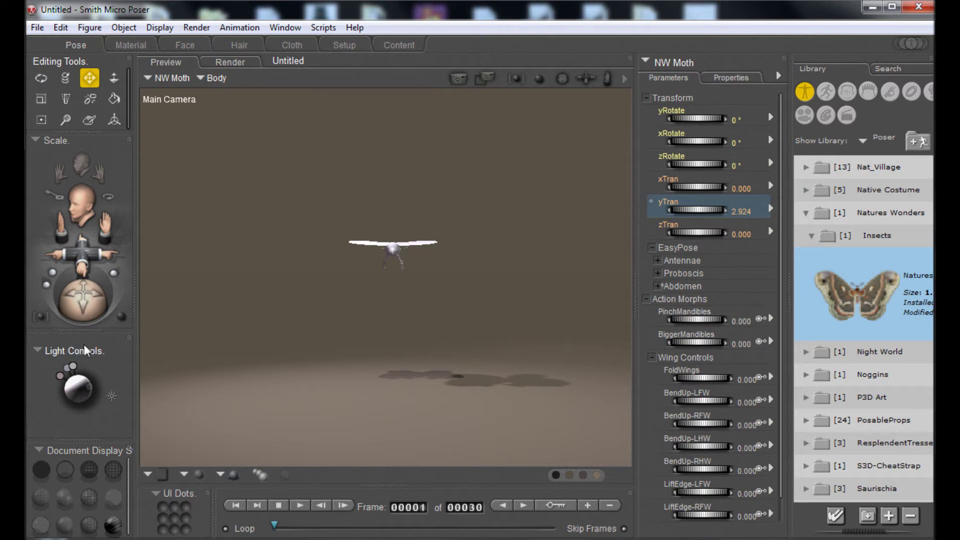
drag(100, 303, 55, 284)
drag(83, 255, 83, 228)
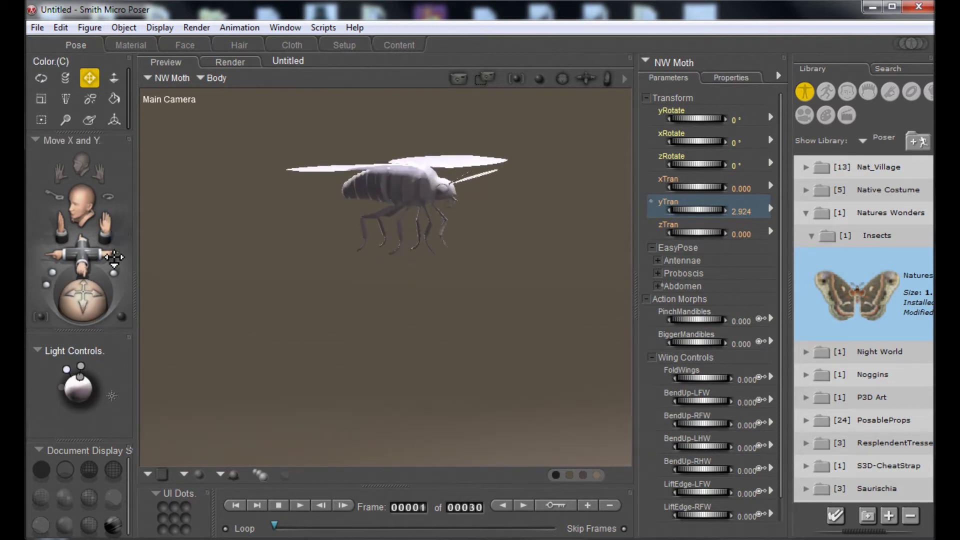
drag(94, 261, 94, 243)
drag(92, 310, 85, 305)
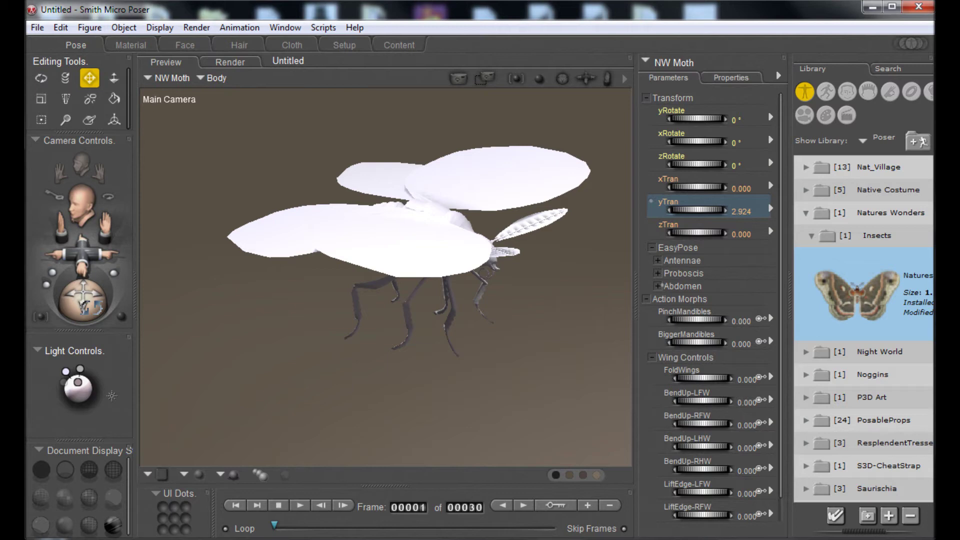
mouse_move(85, 305)
mouse_down()
mouse_move(75, 303)
mouse_move(83, 301)
mouse_up()
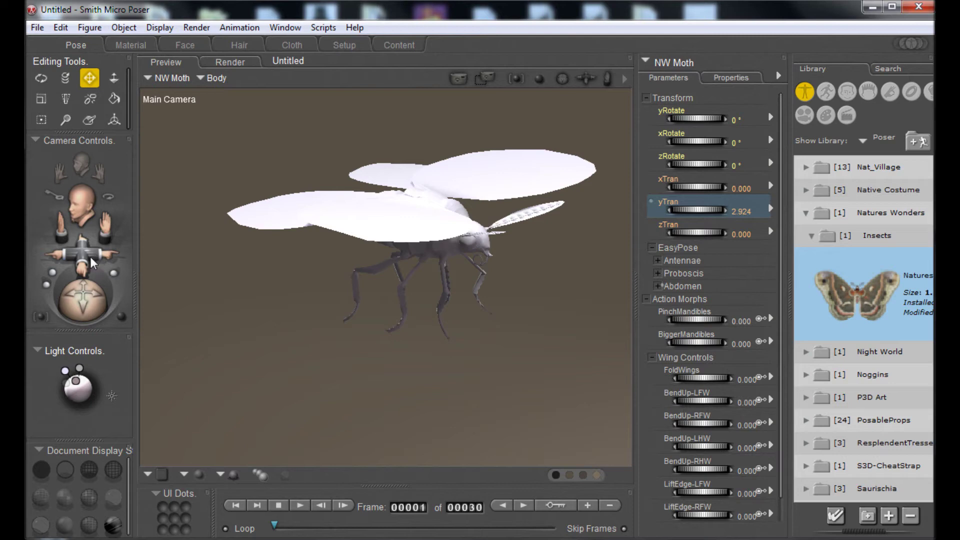
Step: Open the Giant Moths folder under Natures Wonders, Insects in the Poser 6 pose library
click(825, 92)
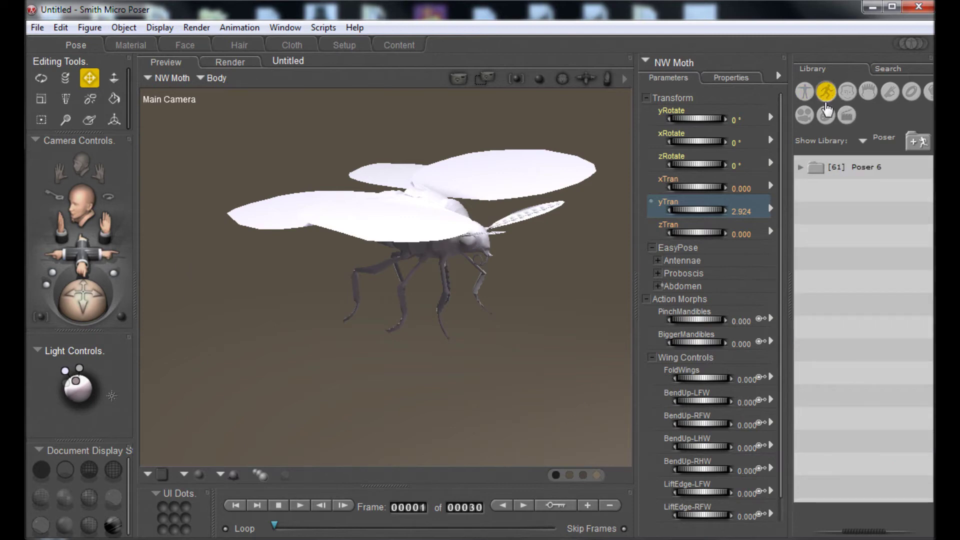
click(800, 169)
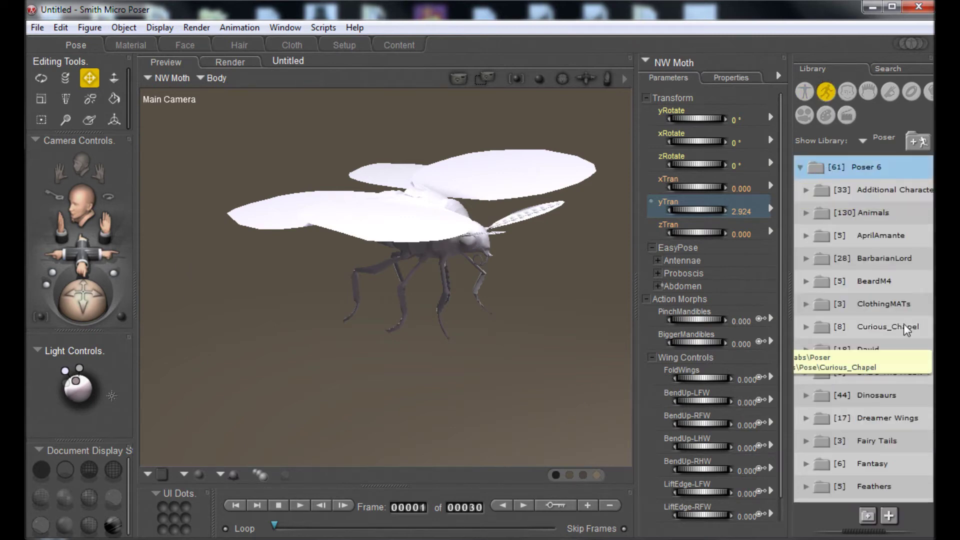
scroll(854, 412, down, 10)
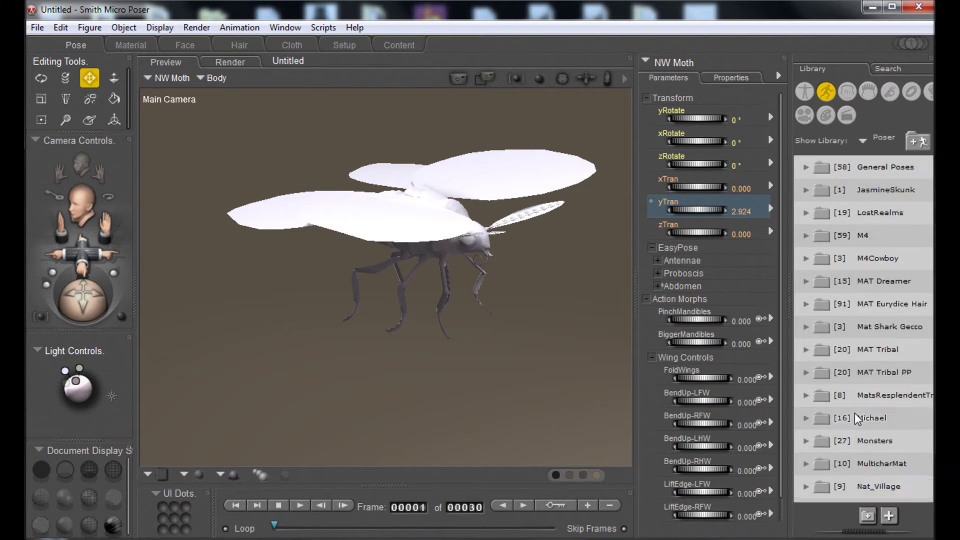
scroll(849, 417, down, 5)
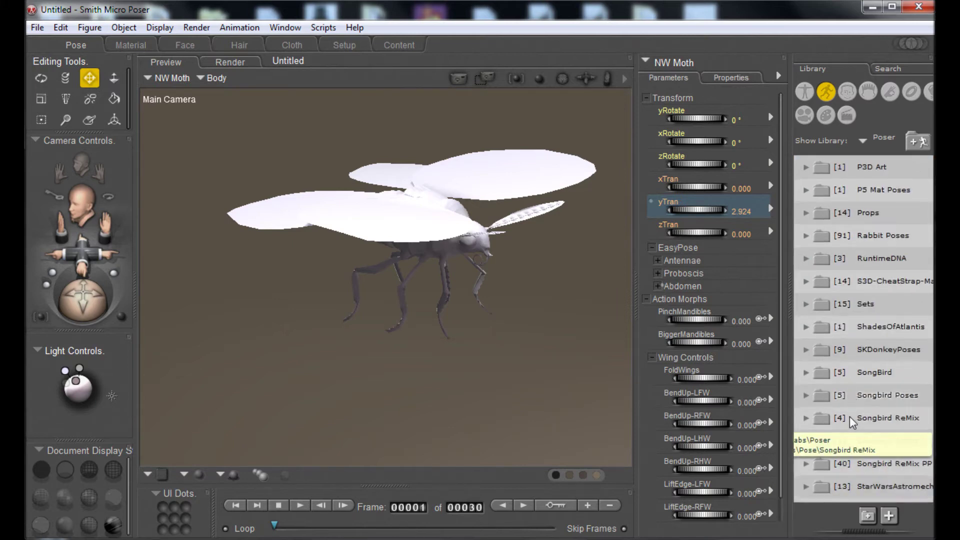
scroll(841, 417, up, 5)
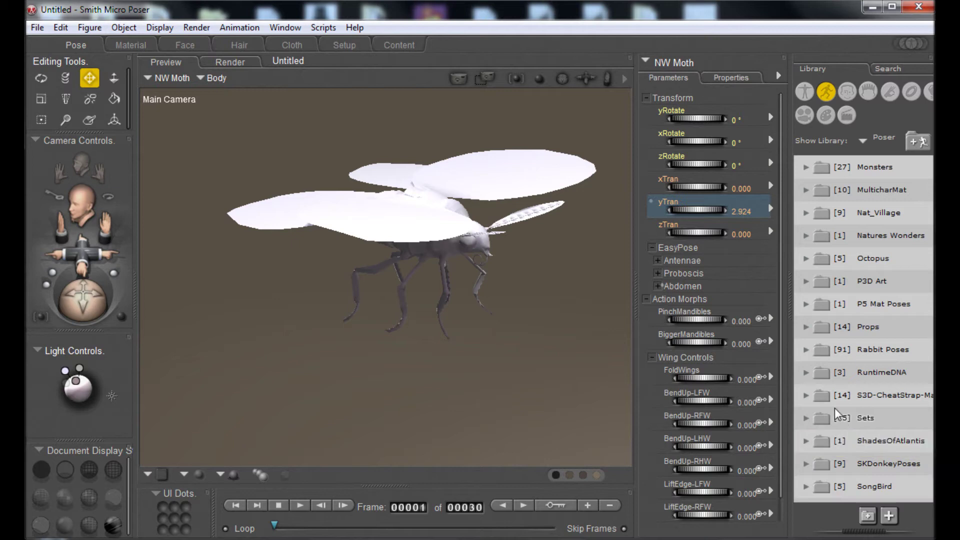
click(806, 236)
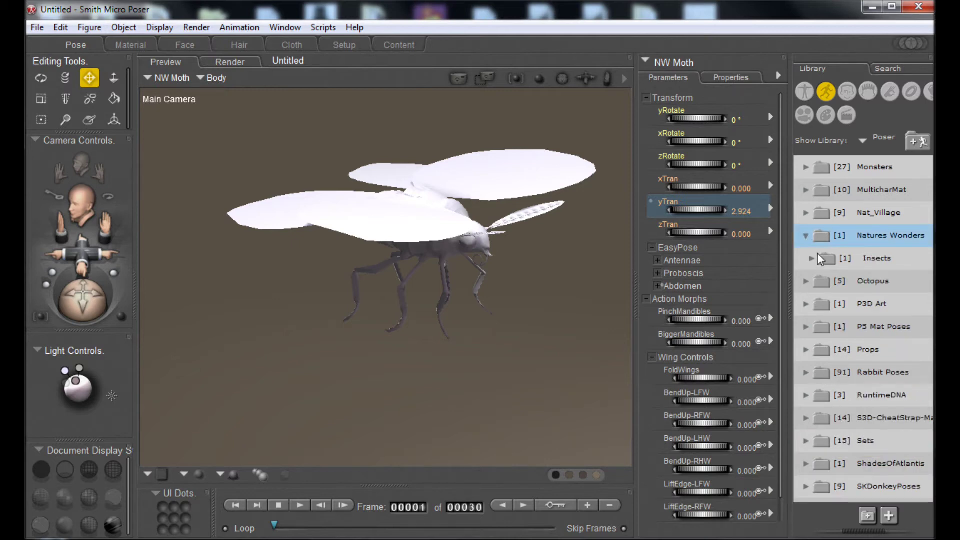
click(812, 258)
click(818, 281)
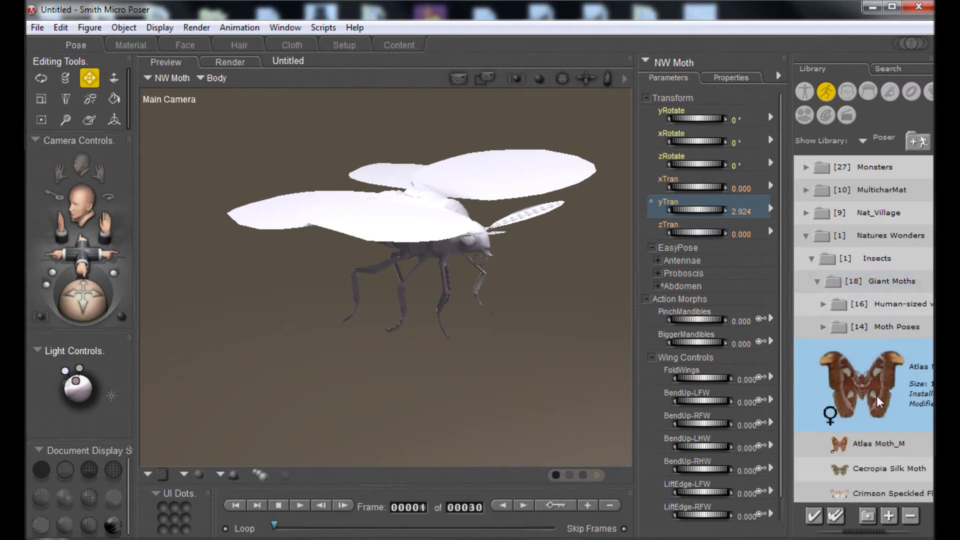
Step: Apply the Luna Moth material pose to the moth figure and view its wings from the side
scroll(877, 395, down, 5)
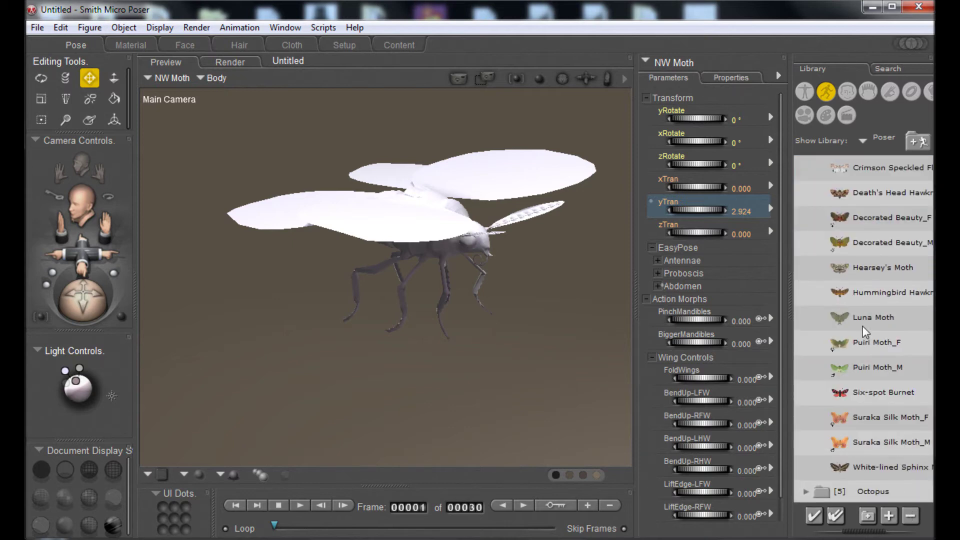
mouse_move(866, 333)
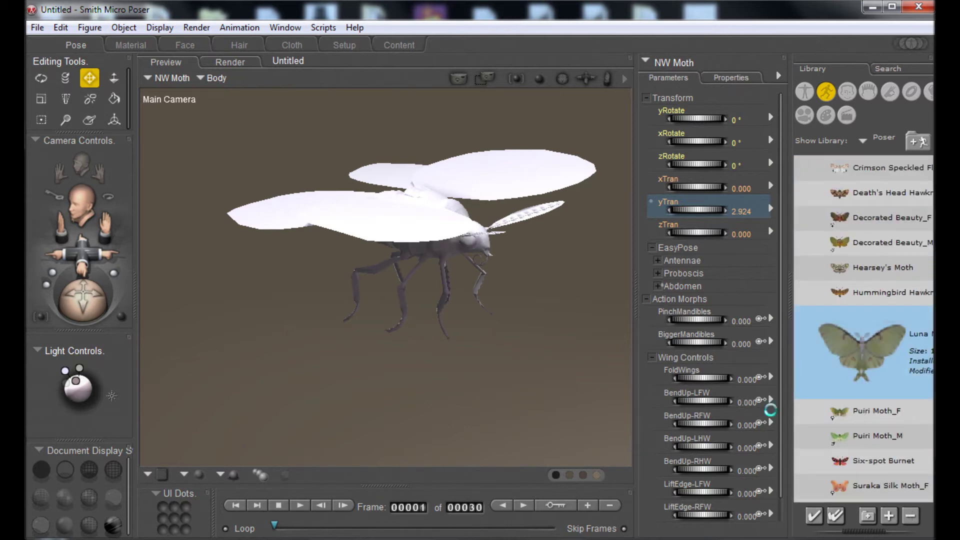
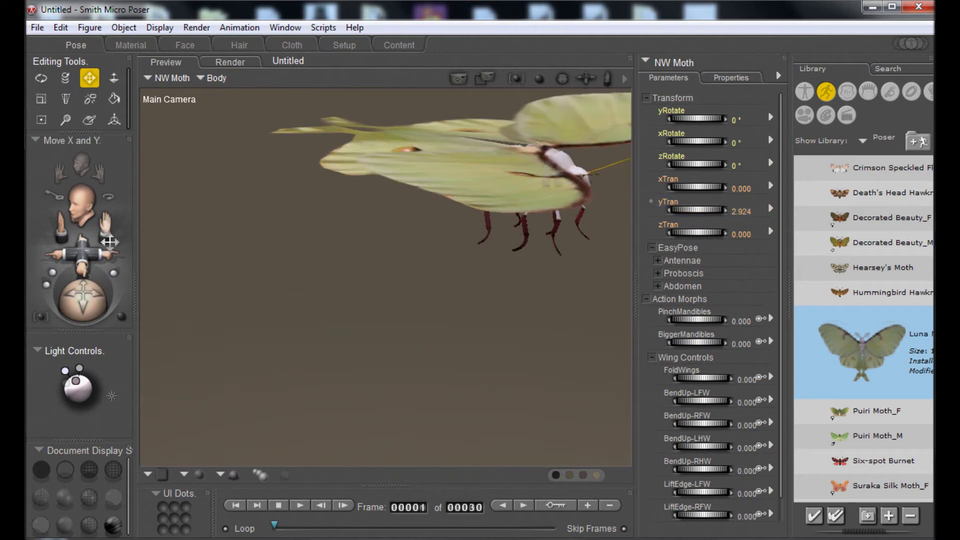
drag(96, 306, 102, 306)
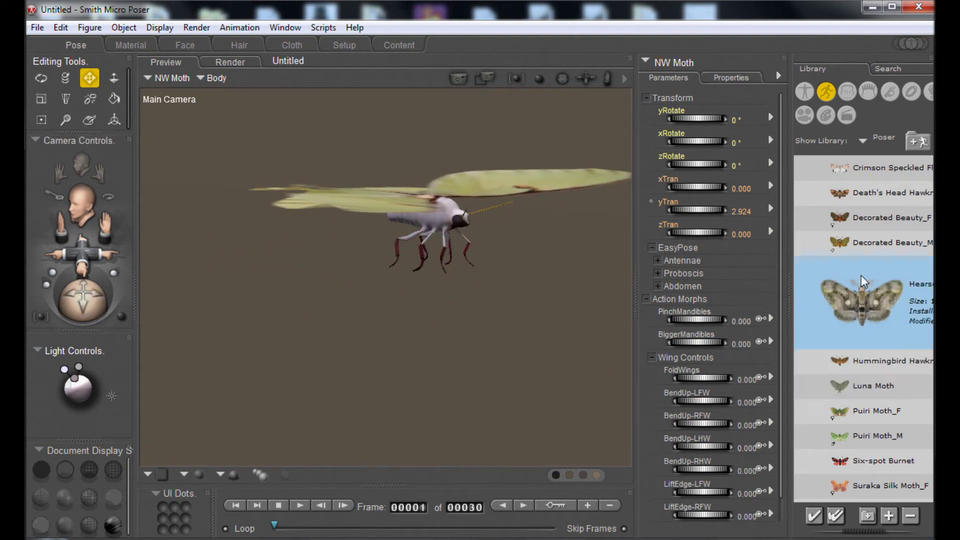
Step: Apply the Hearsey's Moth material pose to the moth and frame the figure in a close three-quarter view
scroll(875, 318, up, 3)
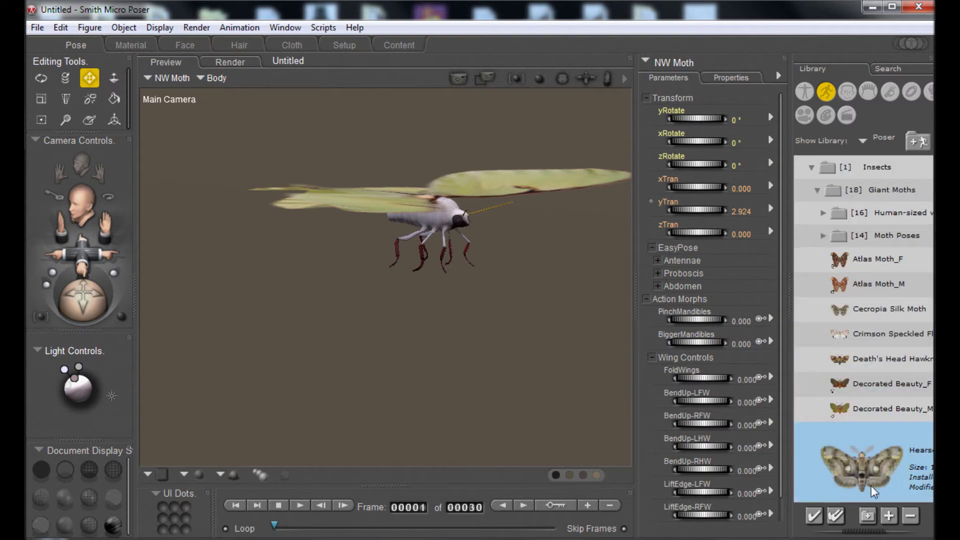
drag(852, 475, 604, 415)
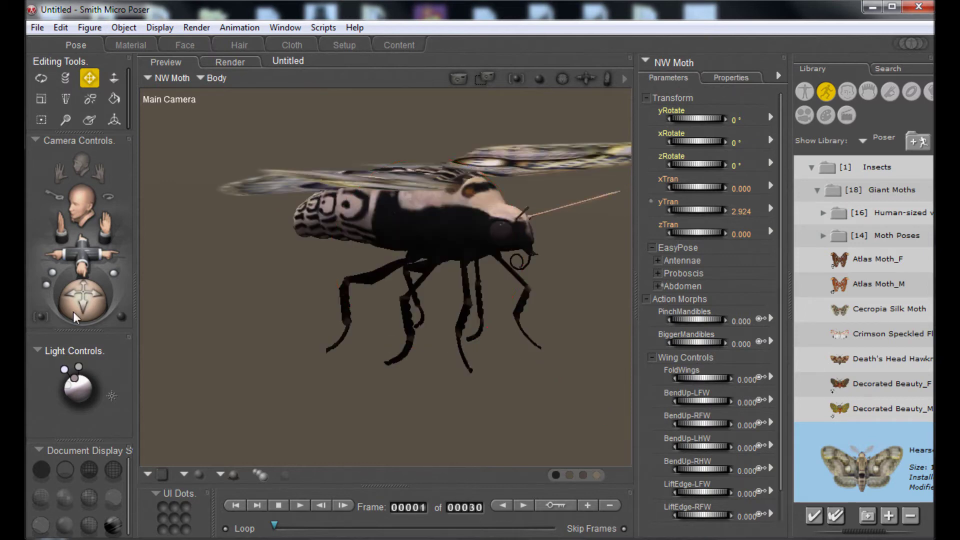
drag(81, 314, 84, 300)
drag(81, 255, 81, 274)
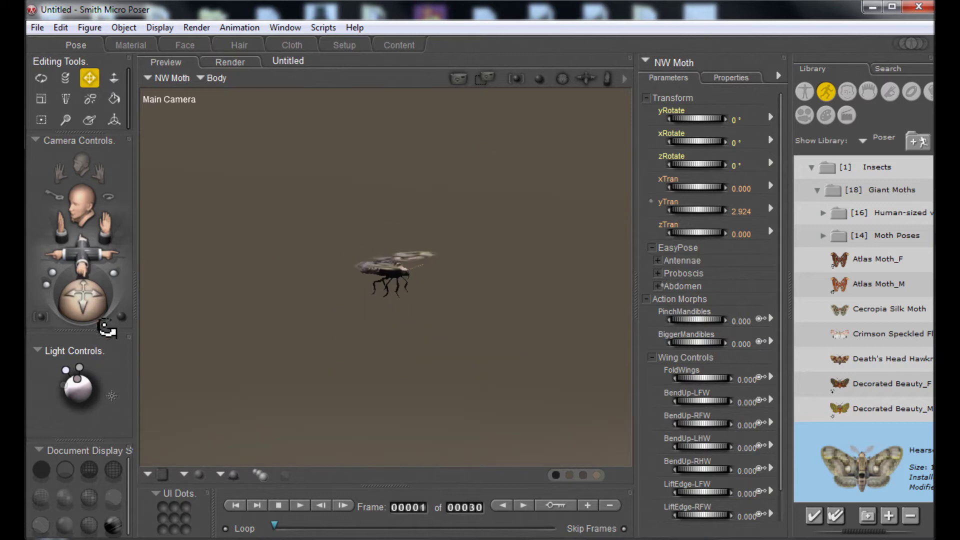
drag(85, 307, 84, 306)
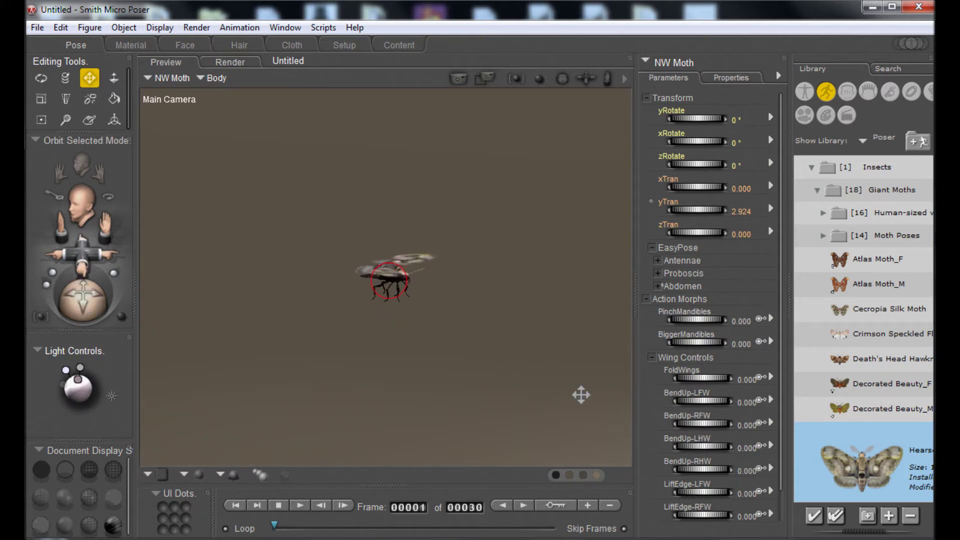
drag(103, 261, 82, 270)
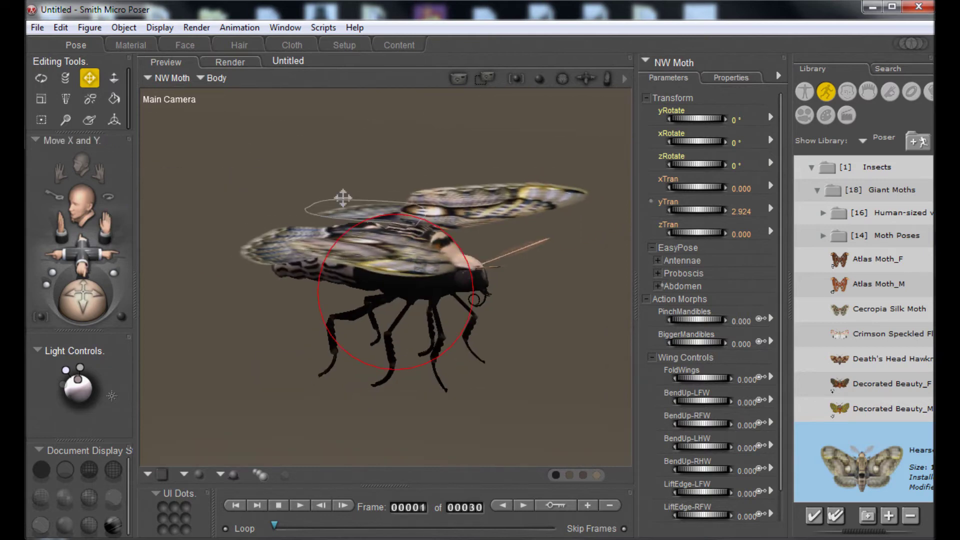
Step: Rotate the moth's left forewing upward to a Flap of 20°, with 9° FwdBack and 1° Twist
click(41, 78)
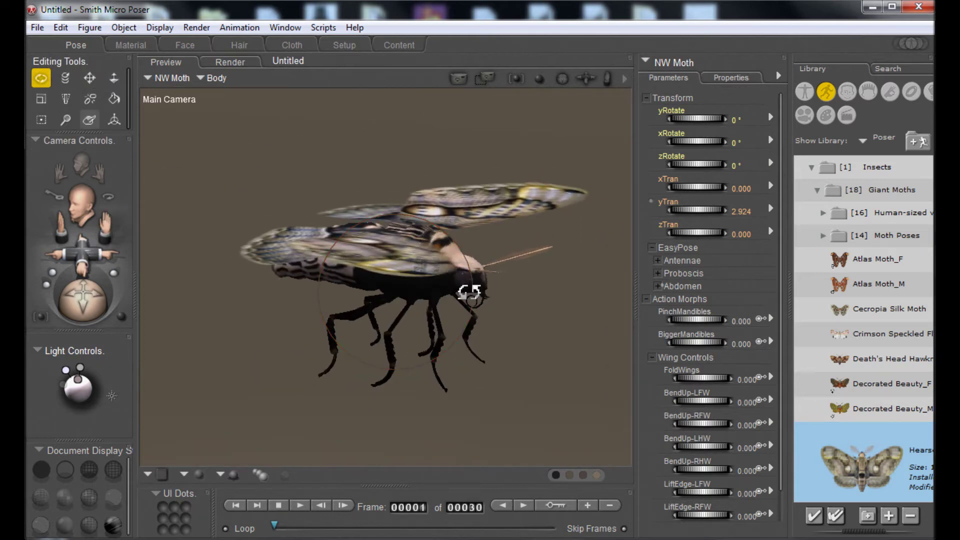
click(462, 276)
click(428, 324)
click(397, 306)
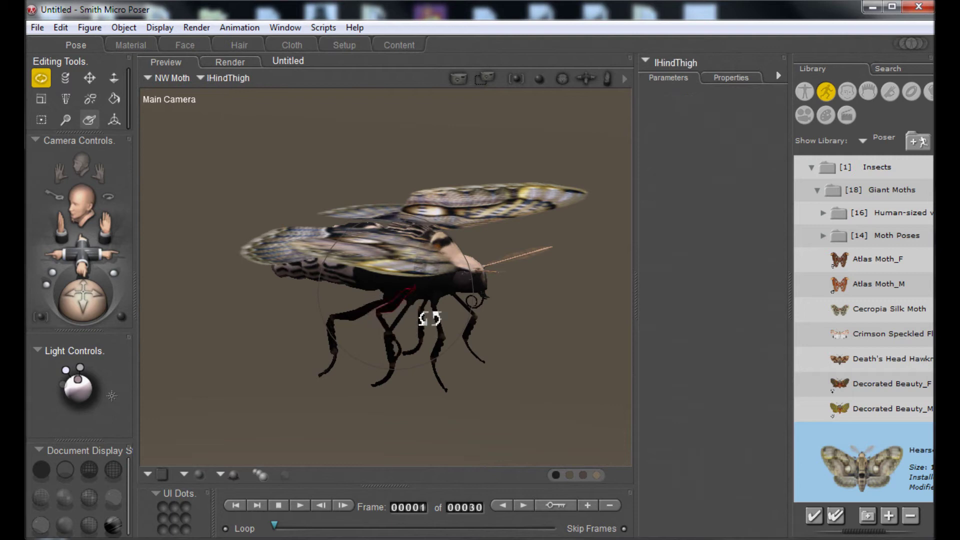
drag(508, 205, 405, 40)
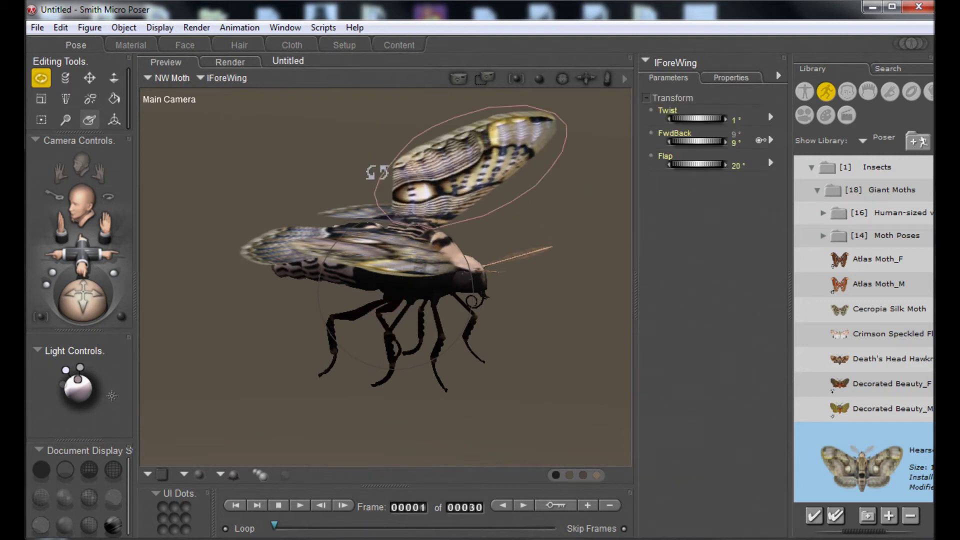
key(t)
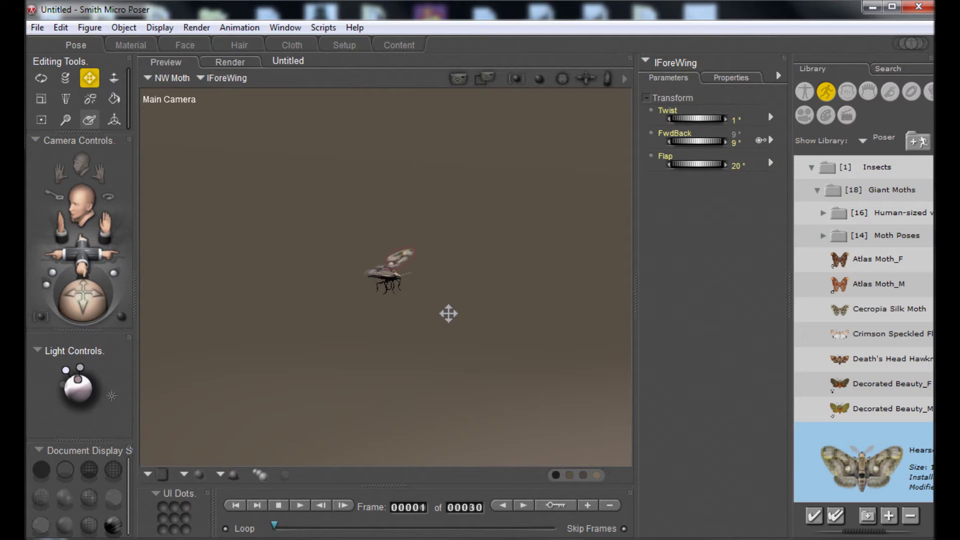
Step: Apply the MyFly pose from the Moth Poses folder to the moth and frame its raised wings
click(856, 334)
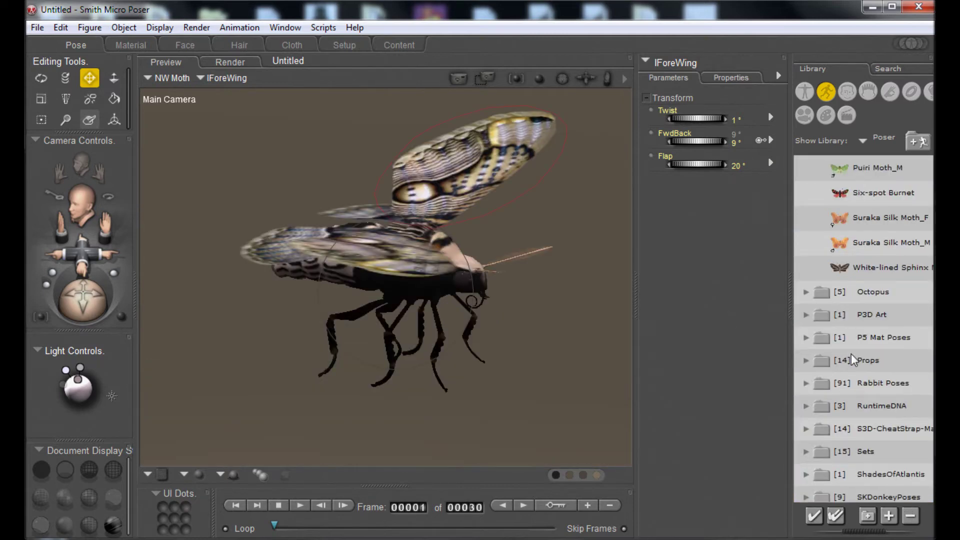
scroll(823, 285, up, 3)
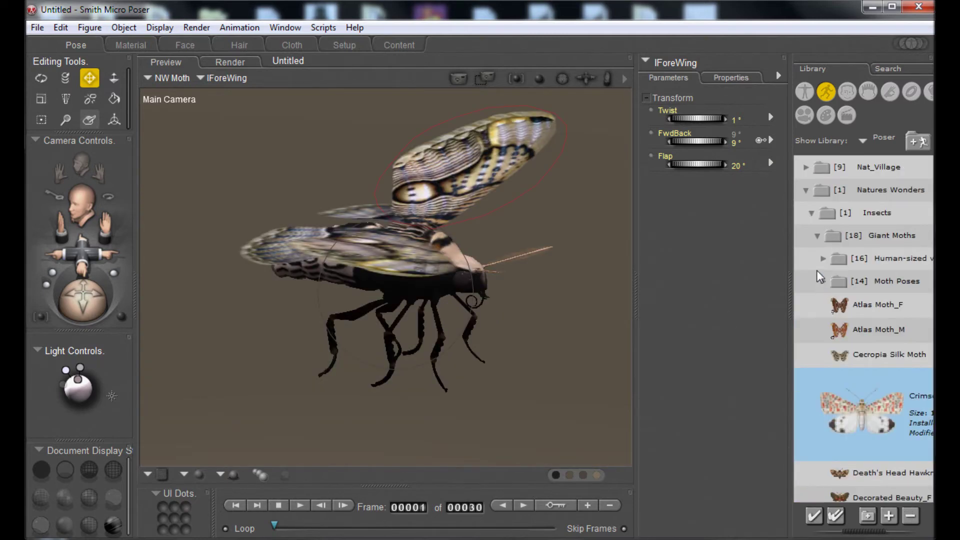
click(824, 281)
scroll(870, 455, down, 8)
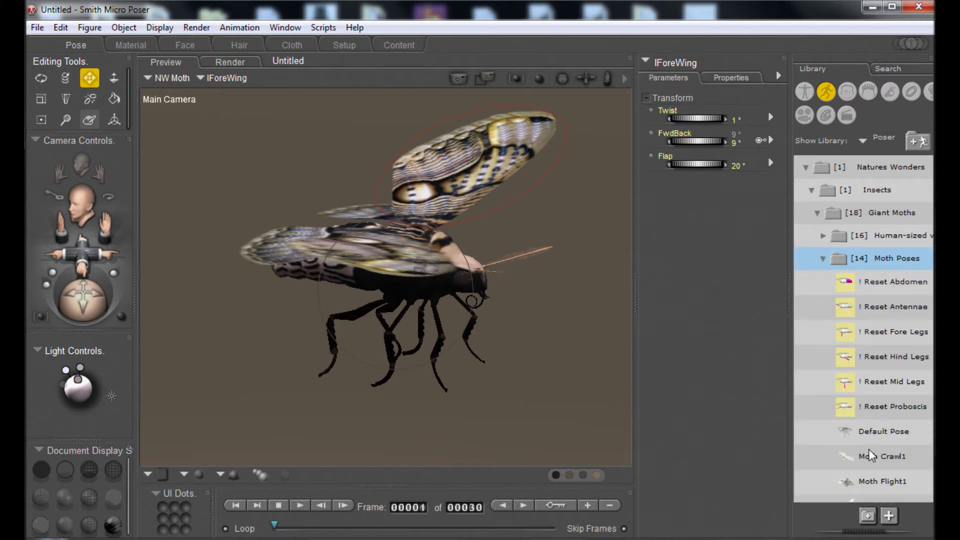
click(866, 449)
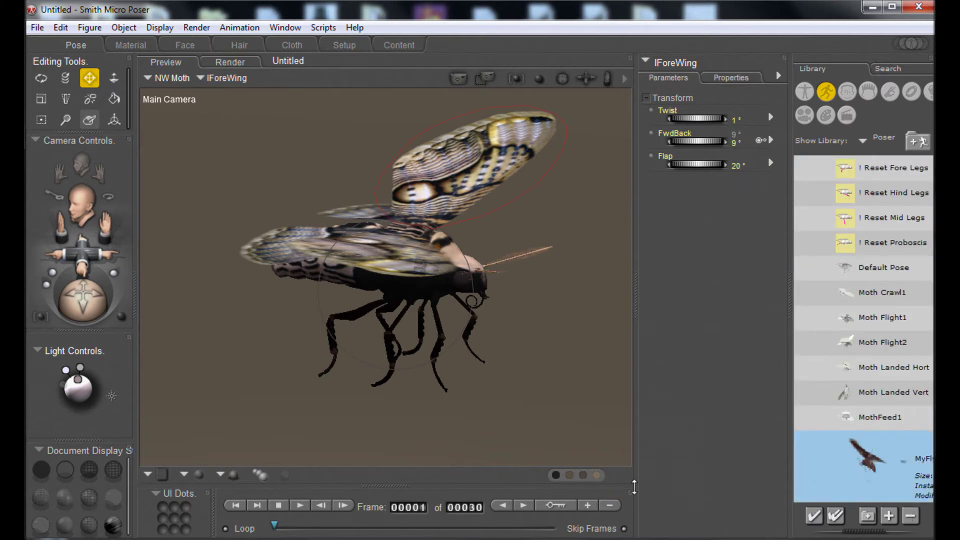
drag(91, 317, 102, 321)
key(r)
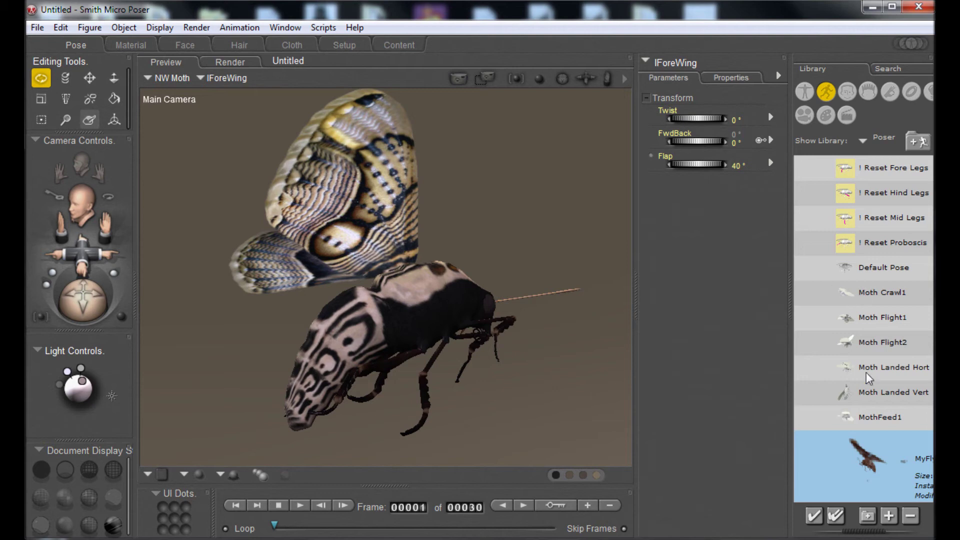
Step: Apply the Cecropia Silk Moth material pose to the moth and reframe the whole figure
scroll(873, 380, down, 5)
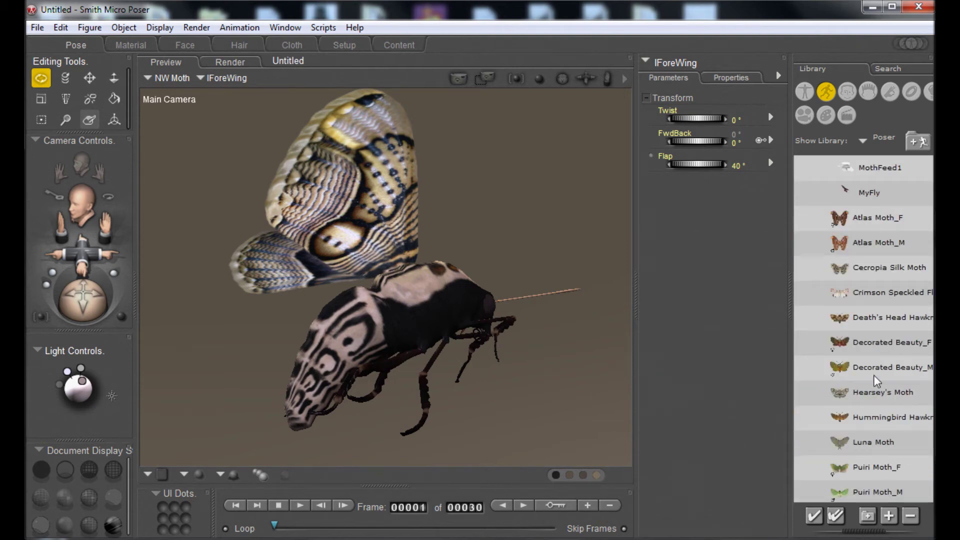
mouse_move(870, 367)
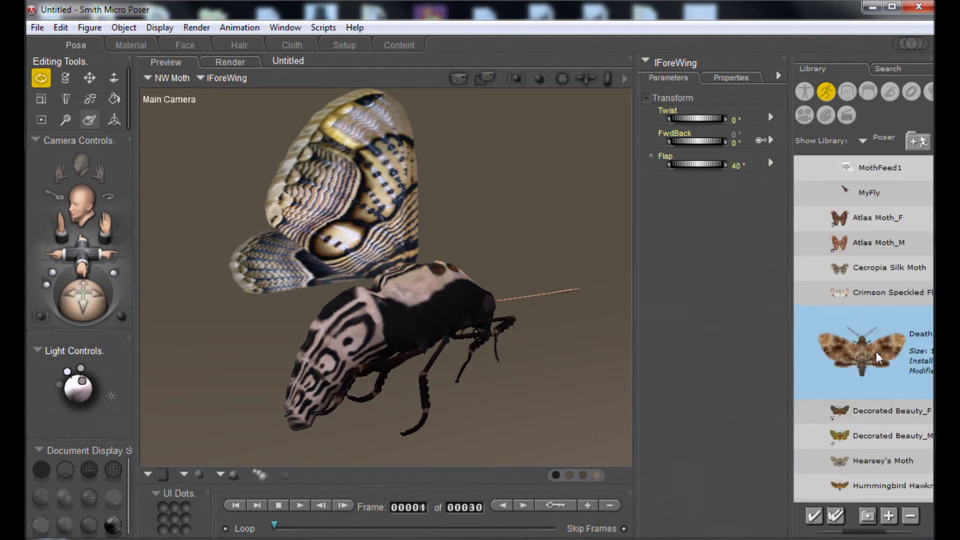
mouse_move(863, 298)
mouse_move(868, 274)
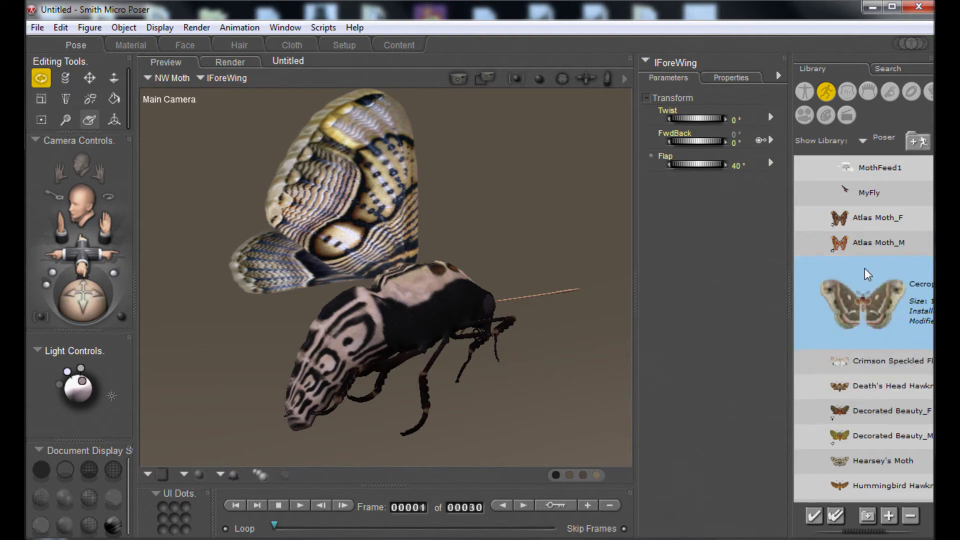
double_click(866, 315)
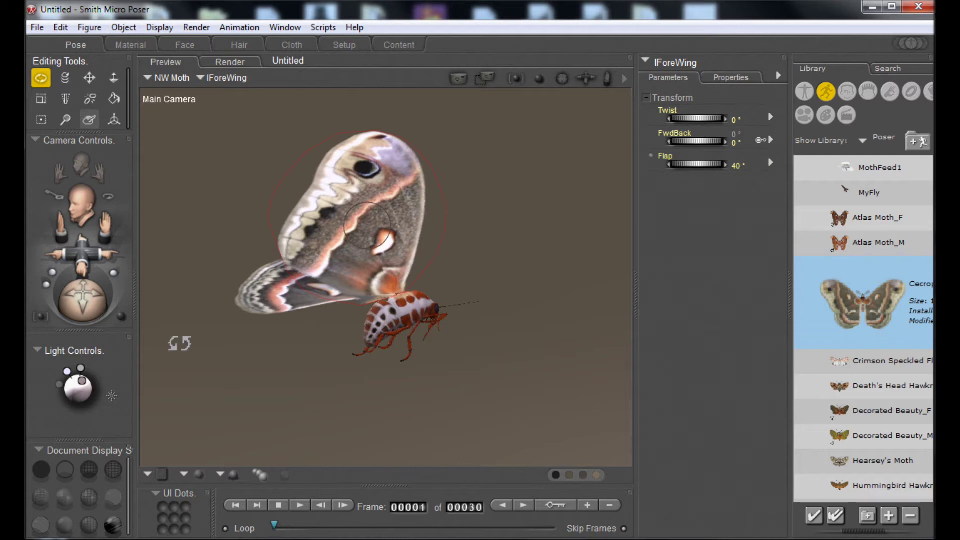
drag(98, 314, 100, 311)
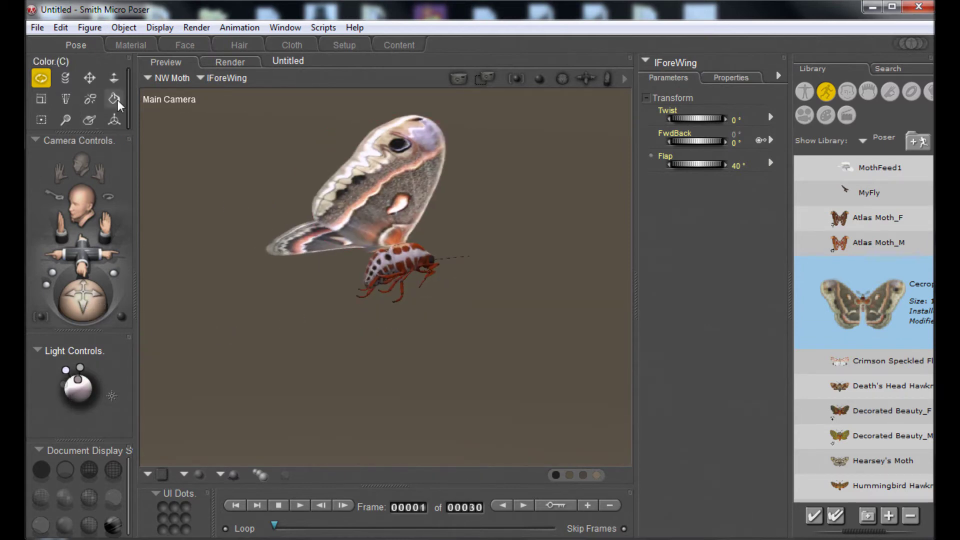
Step: Save the posed moth scene as a new Poser scene file on the Desktop
click(36, 28)
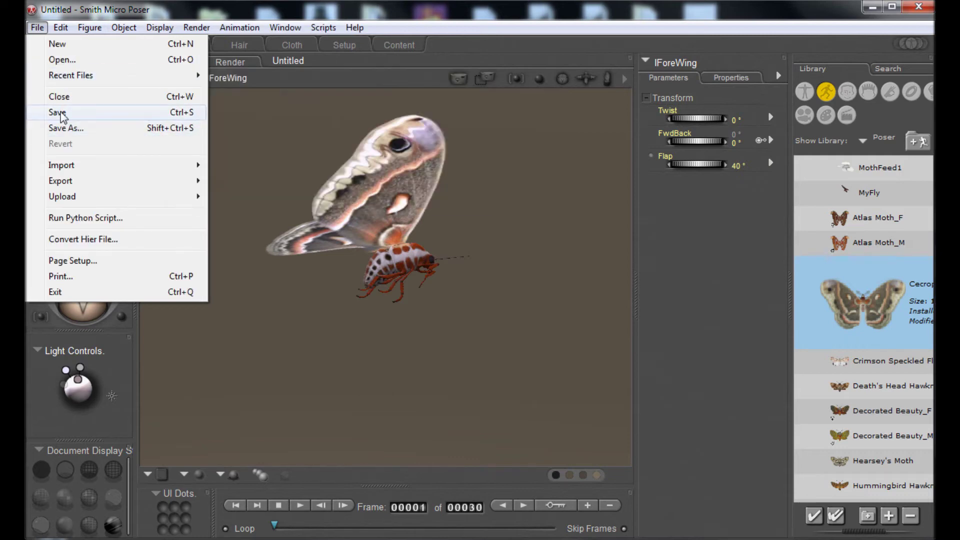
click(62, 128)
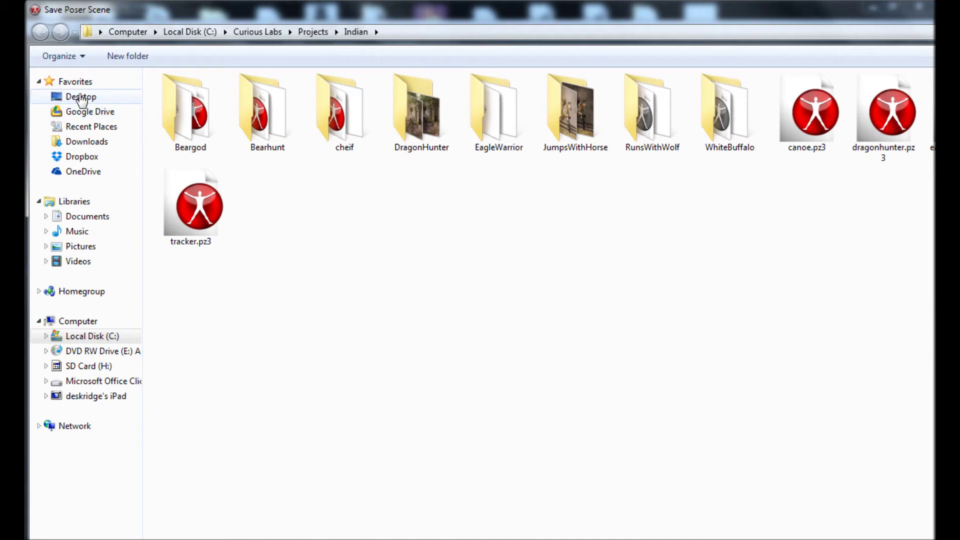
click(80, 97)
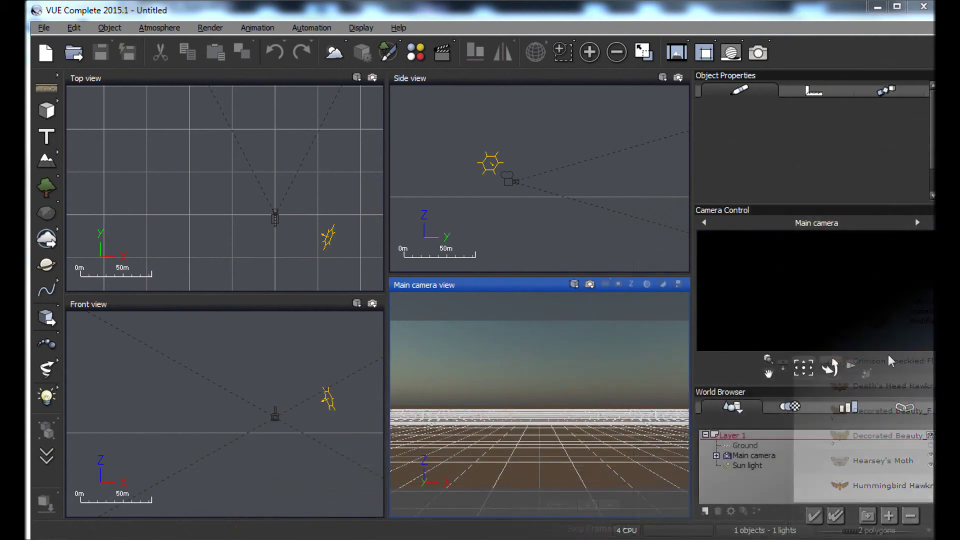
Step: Import candle.obj from the Desktop as an object into the scene
drag(697, 323, 738, 327)
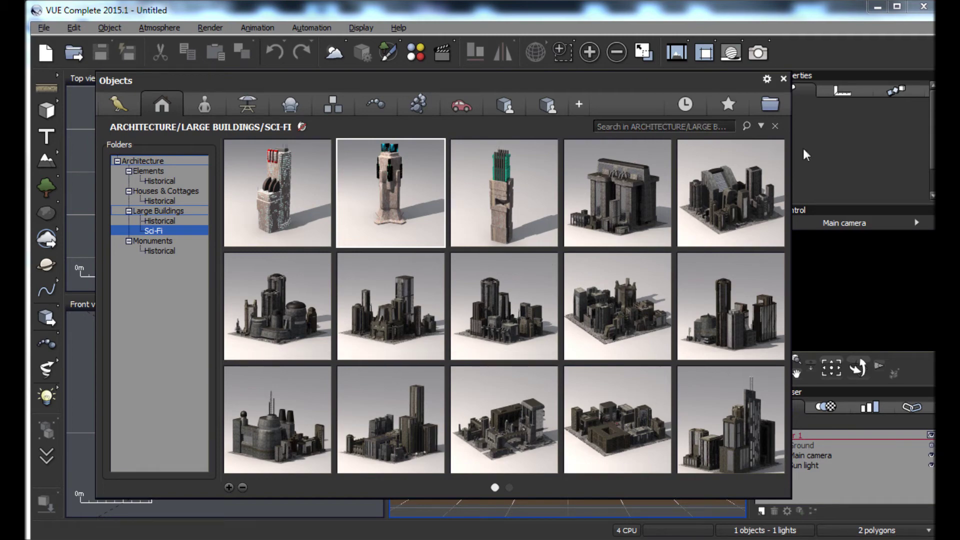
click(772, 111)
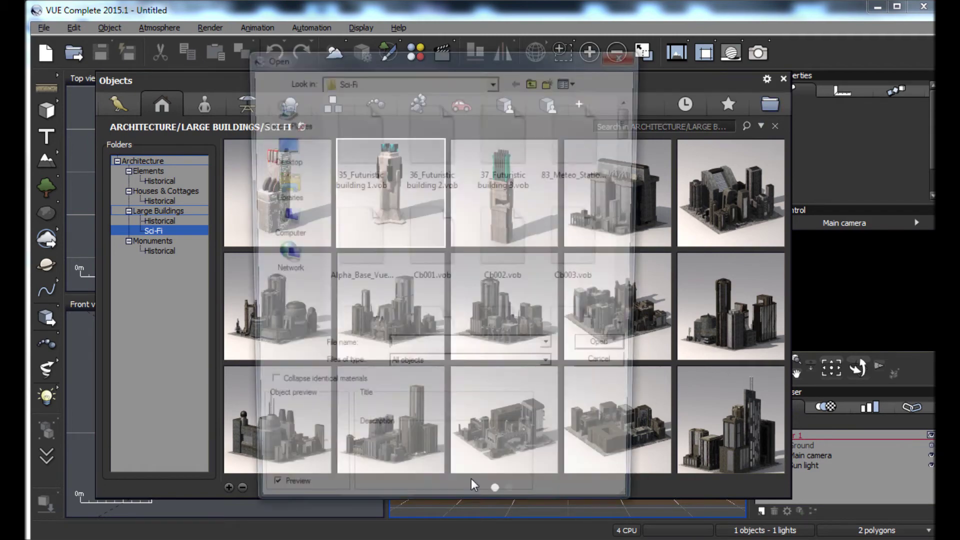
click(535, 80)
click(535, 80)
click(535, 80)
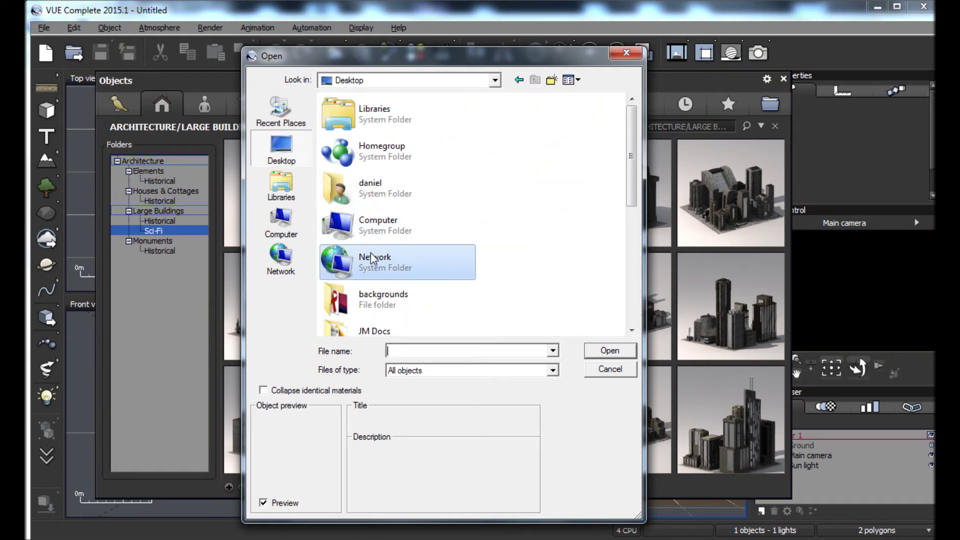
scroll(367, 255, down, 2)
scroll(410, 325, down, 2)
double_click(363, 198)
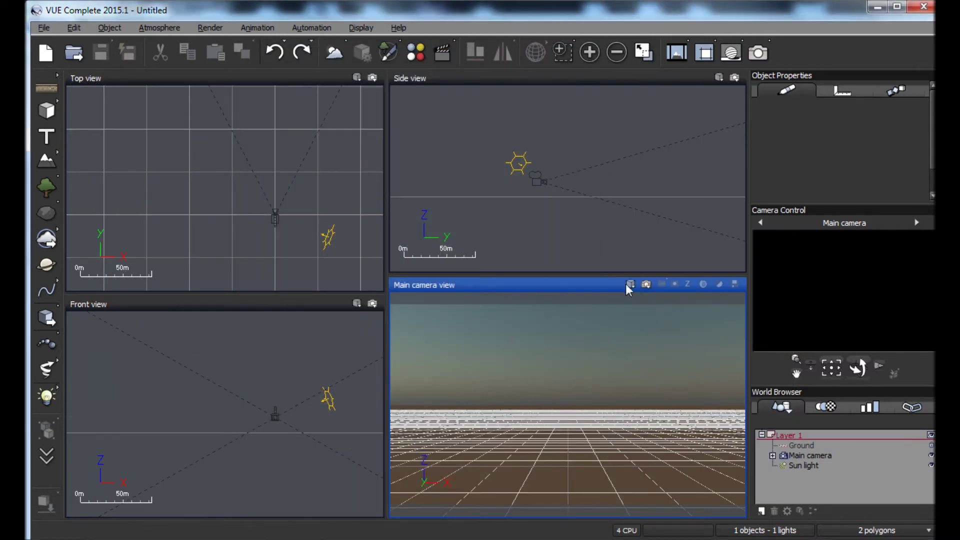
Step: Move the imported candle closer to the camera, enlarge it and place it on the left side of the camera's framing
click(626, 195)
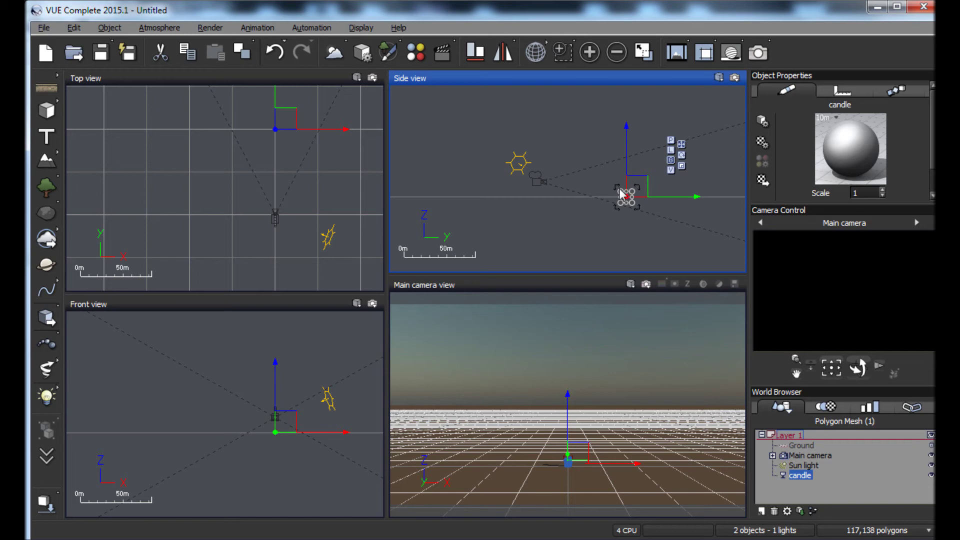
drag(623, 194, 563, 141)
drag(623, 173, 603, 187)
drag(600, 378, 477, 409)
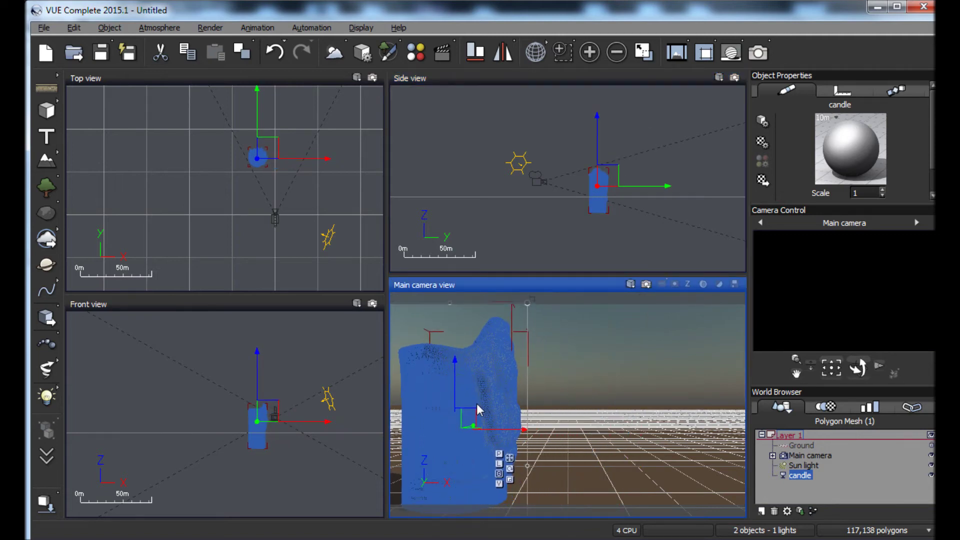
Step: Lower the ground plane well below the base of the candle
click(800, 445)
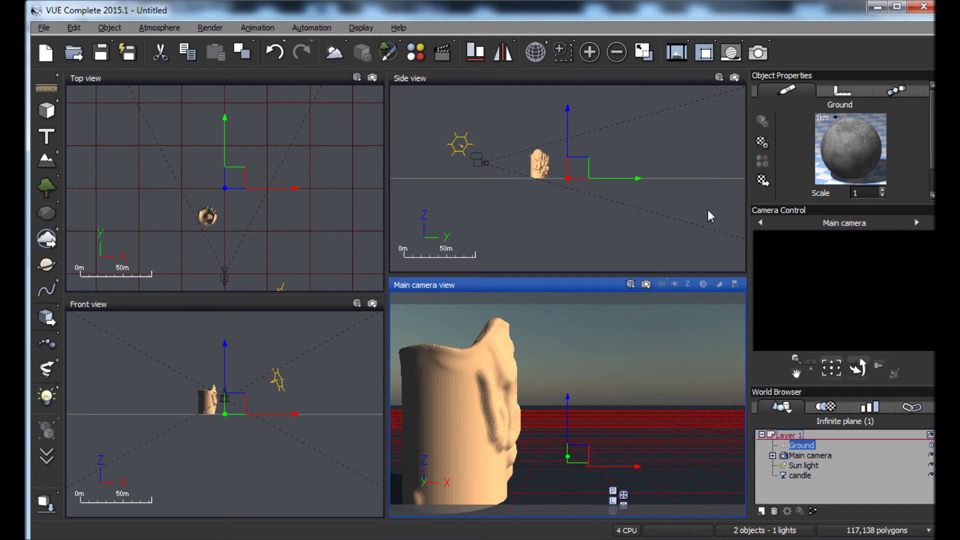
mouse_move(568, 138)
mouse_down()
mouse_move(565, 160)
mouse_move(568, 129)
mouse_up()
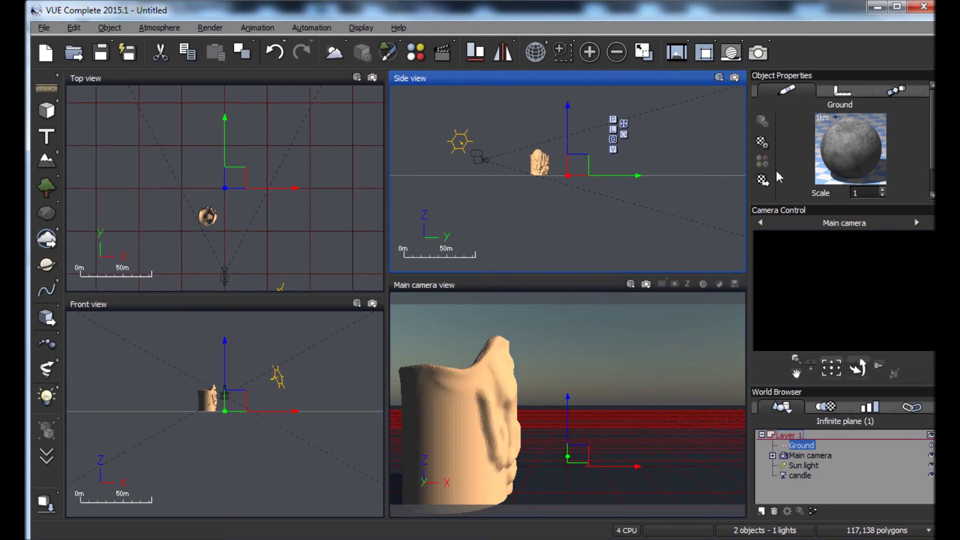
click(799, 454)
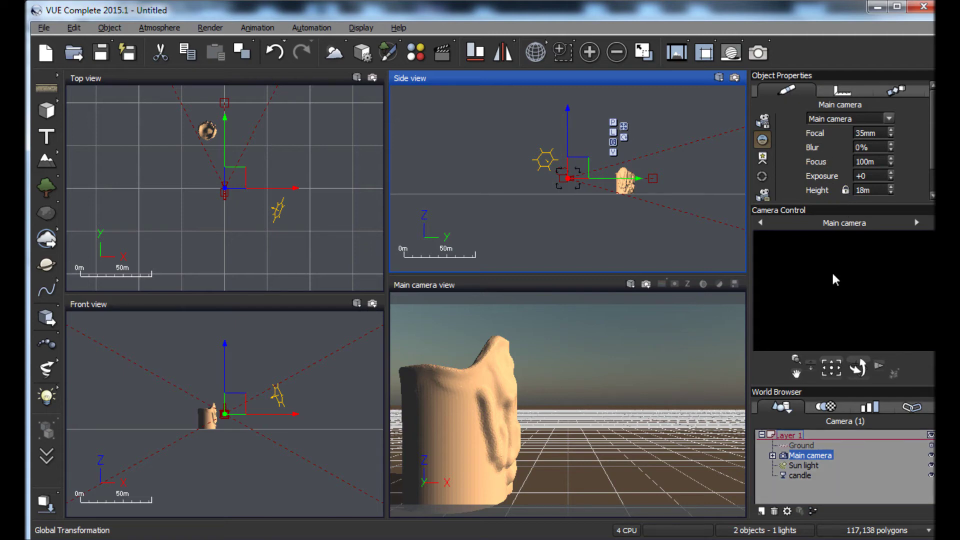
click(800, 446)
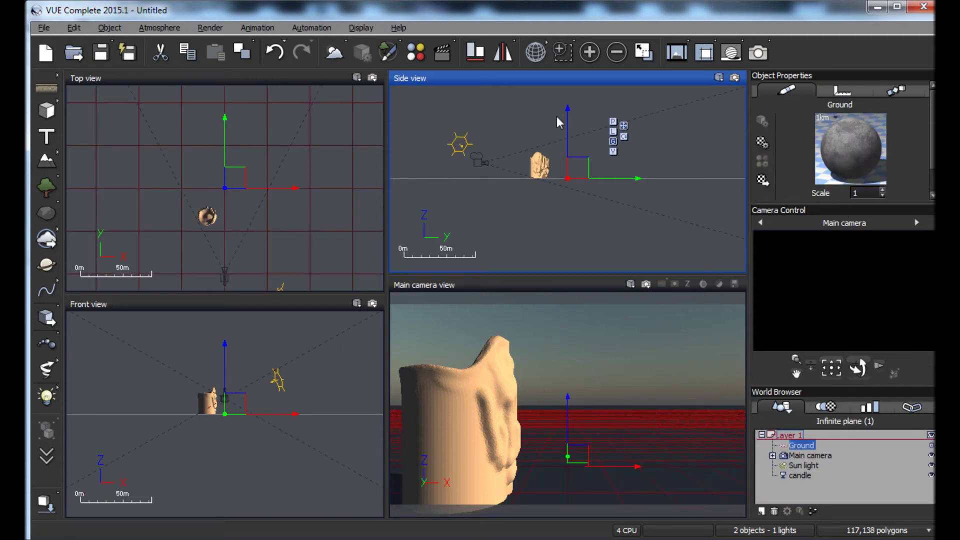
drag(566, 140, 566, 156)
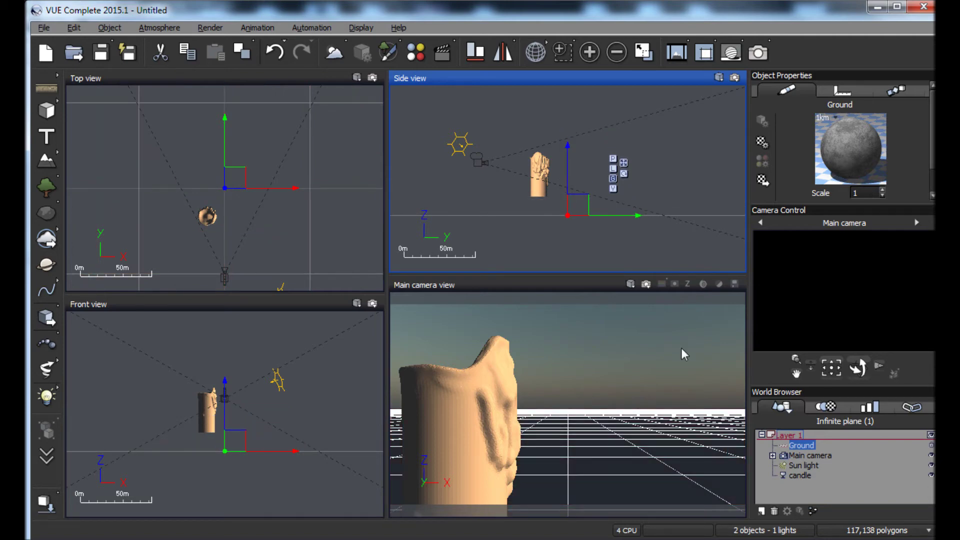
Step: Rotate the candle so its melted drips face the camera, shrink it slightly and adjust its position in the framing
click(484, 441)
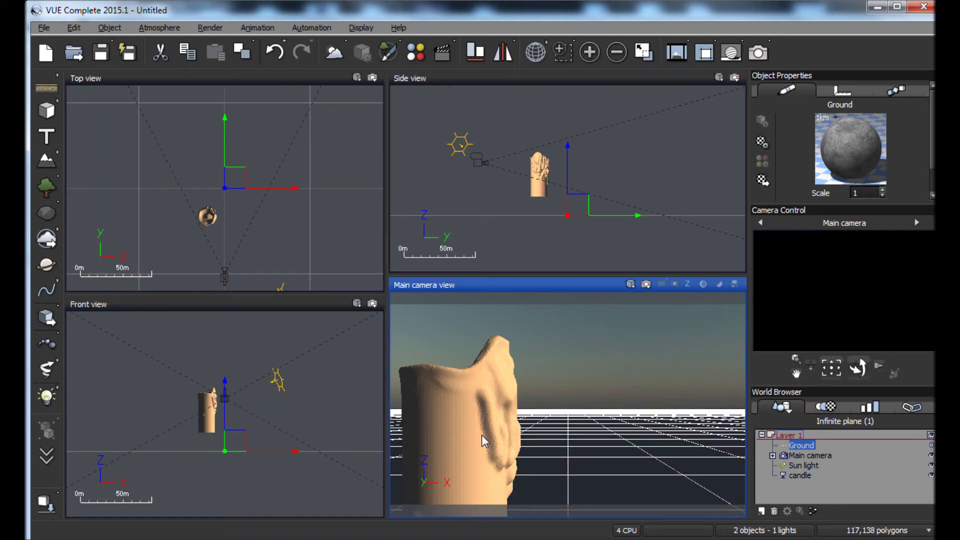
click(800, 475)
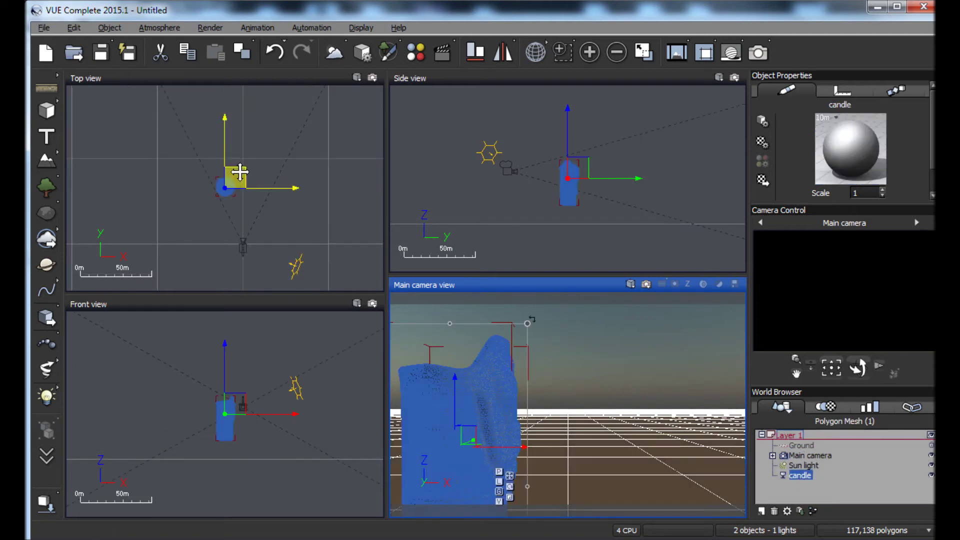
click(239, 176)
drag(228, 226, 165, 194)
drag(468, 417, 481, 425)
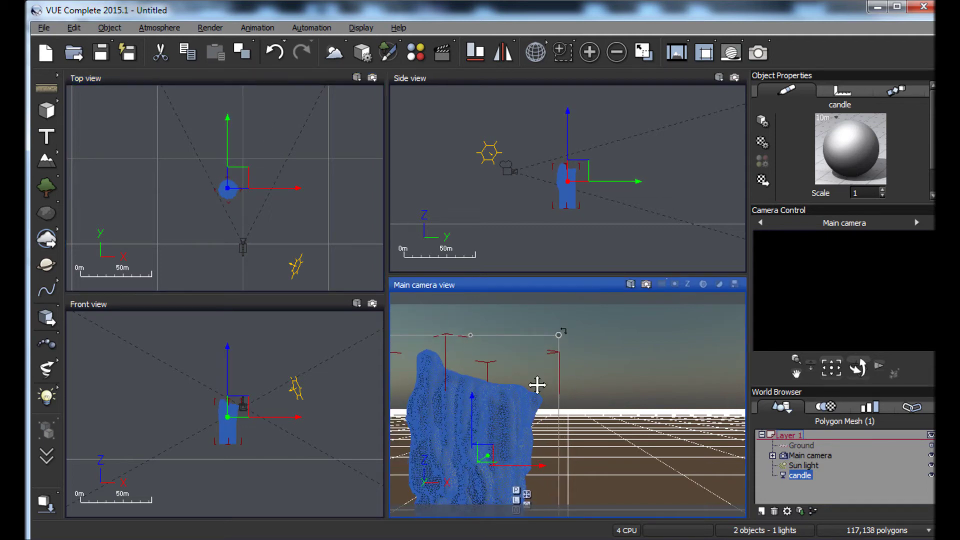
drag(555, 338, 526, 369)
drag(502, 440, 503, 415)
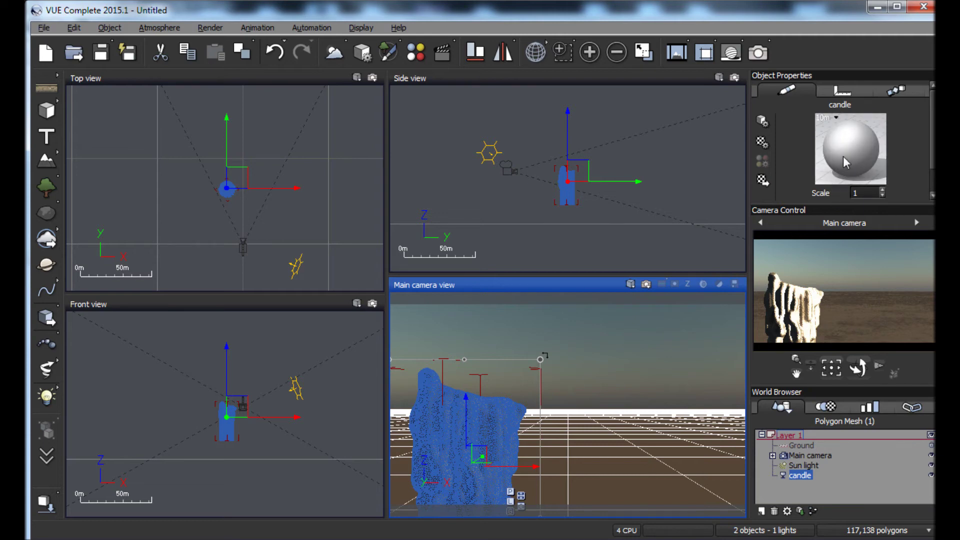
Step: Open the candle's material for editing and reduce its highlight global intensity to none
double_click(852, 172)
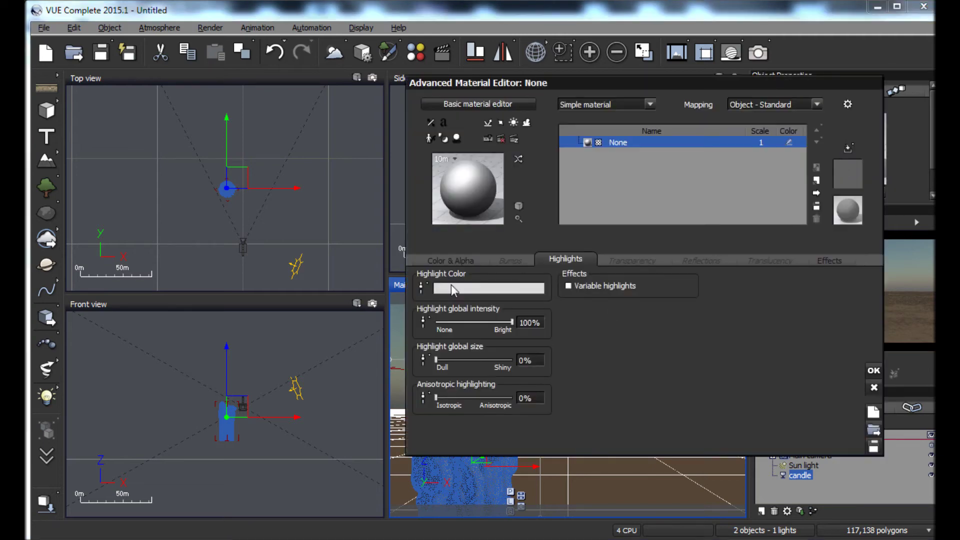
click(465, 288)
click(578, 407)
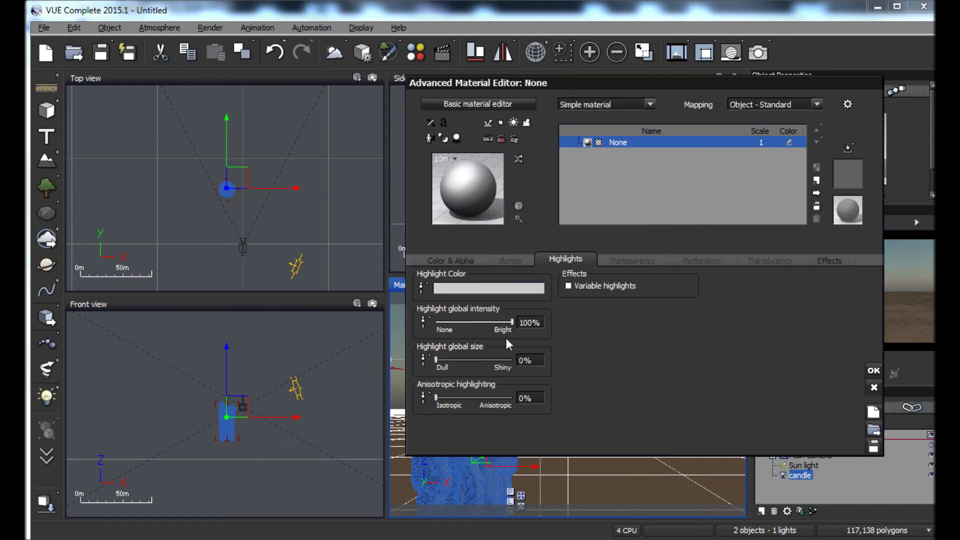
drag(483, 323, 436, 324)
Step: Set the candle material's overall color to white (255, 255, 255) and accept the material changes
click(445, 257)
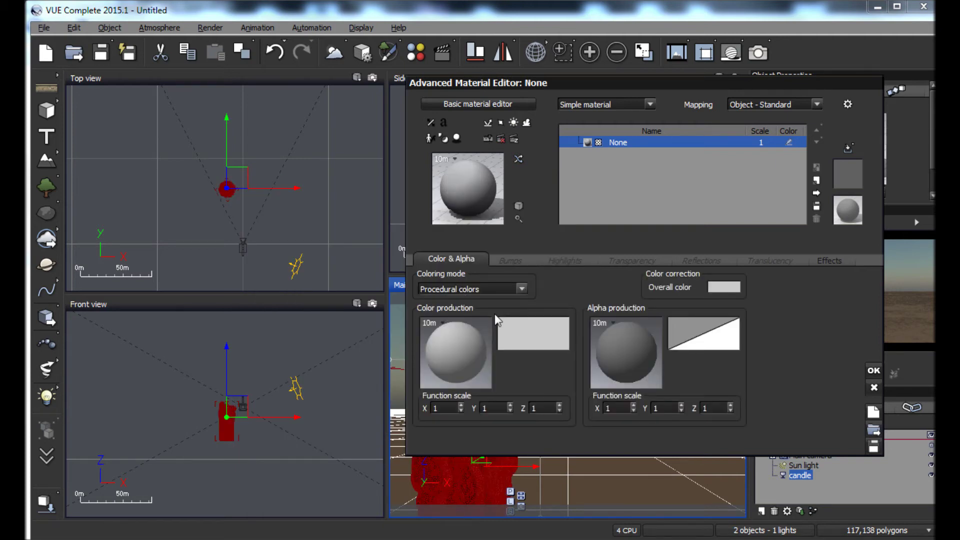
click(717, 289)
drag(816, 269, 816, 220)
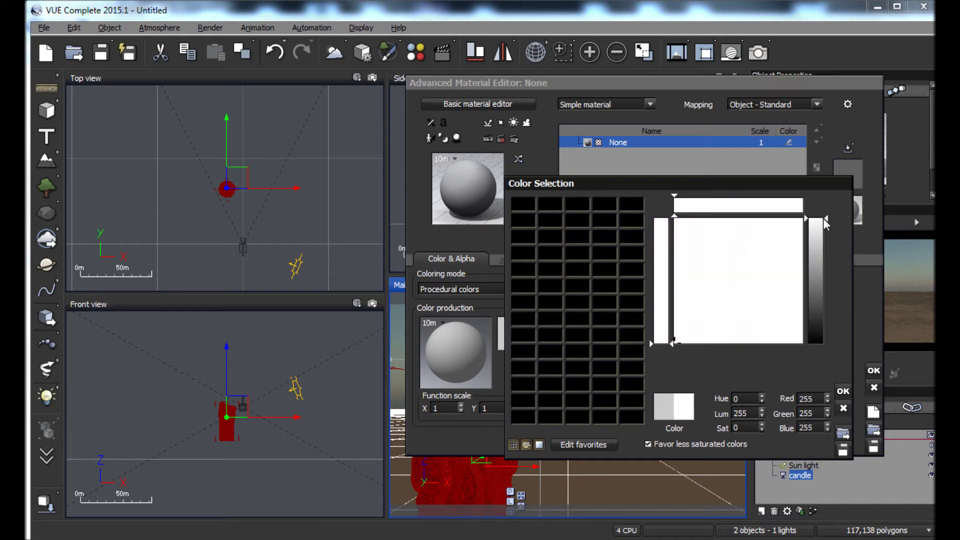
click(843, 391)
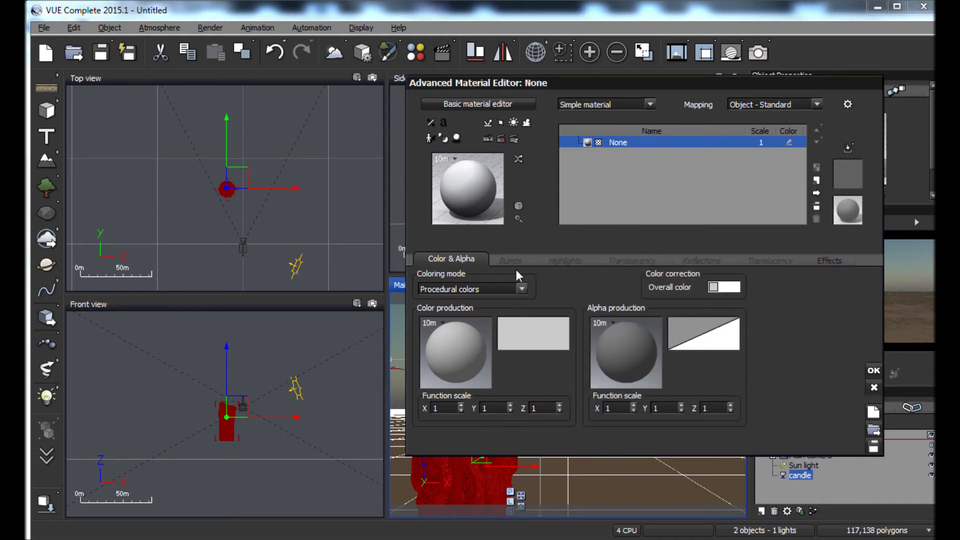
click(874, 371)
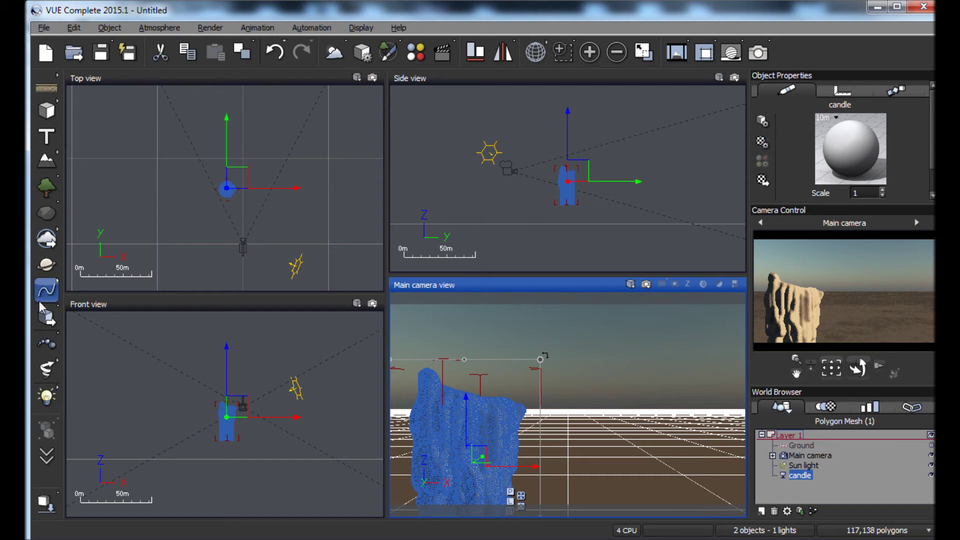
Step: Load the Poser scene Moth.pz3 from the Desktop as an object
click(44, 323)
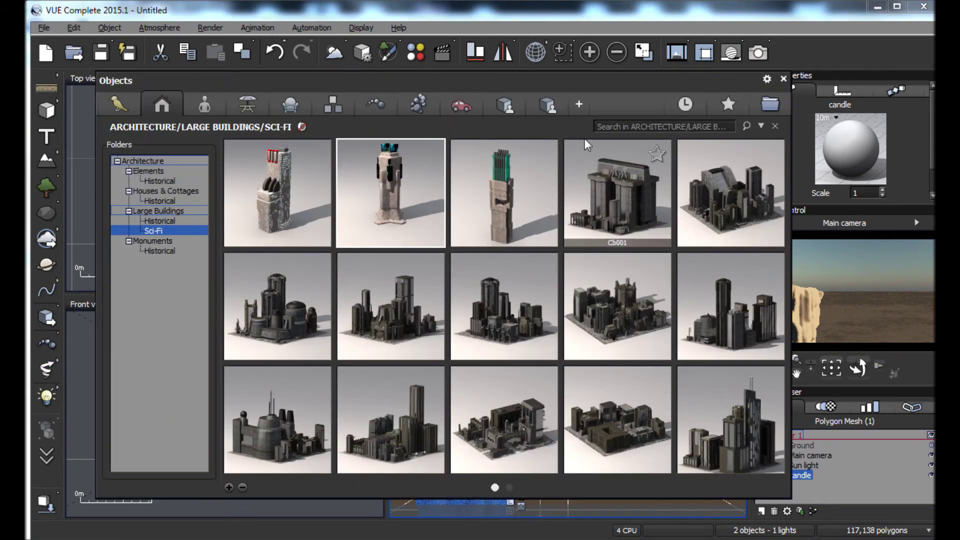
click(770, 103)
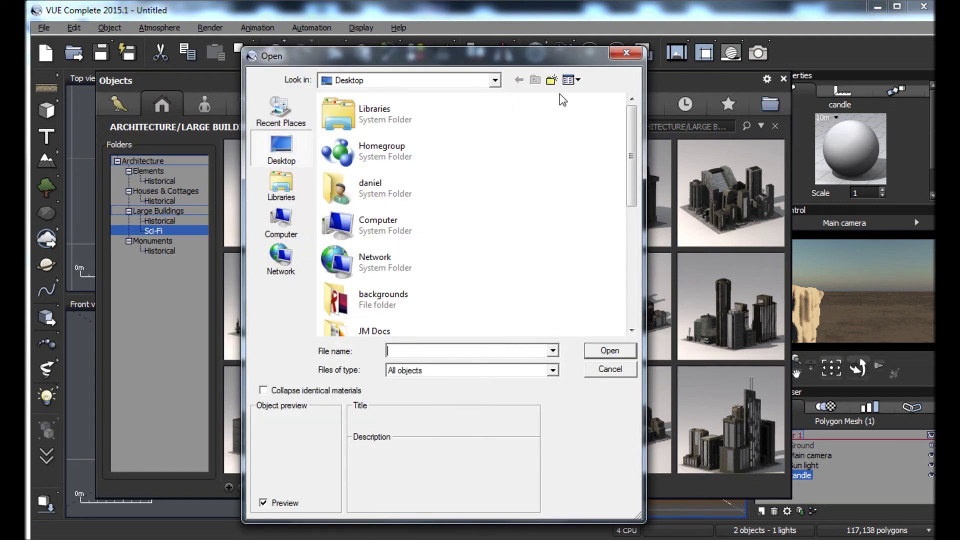
drag(633, 182, 634, 321)
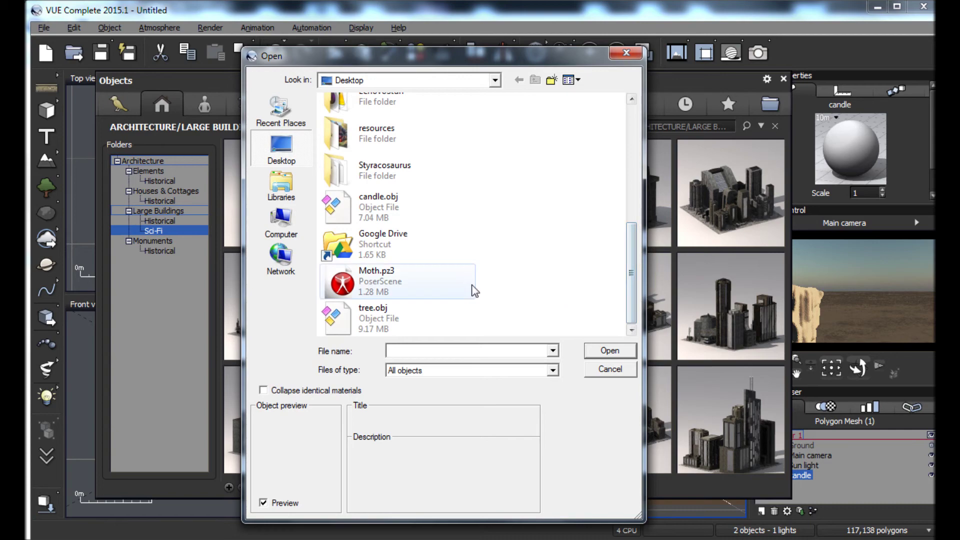
click(365, 288)
double_click(365, 288)
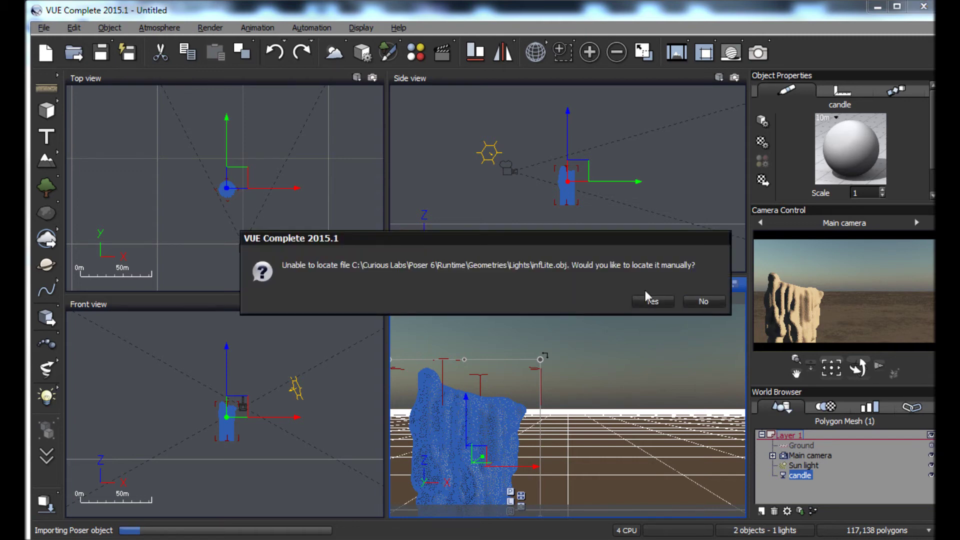
Step: Decline to locate the missing light and texture files manually and import a single frame from the Poser animation
click(704, 304)
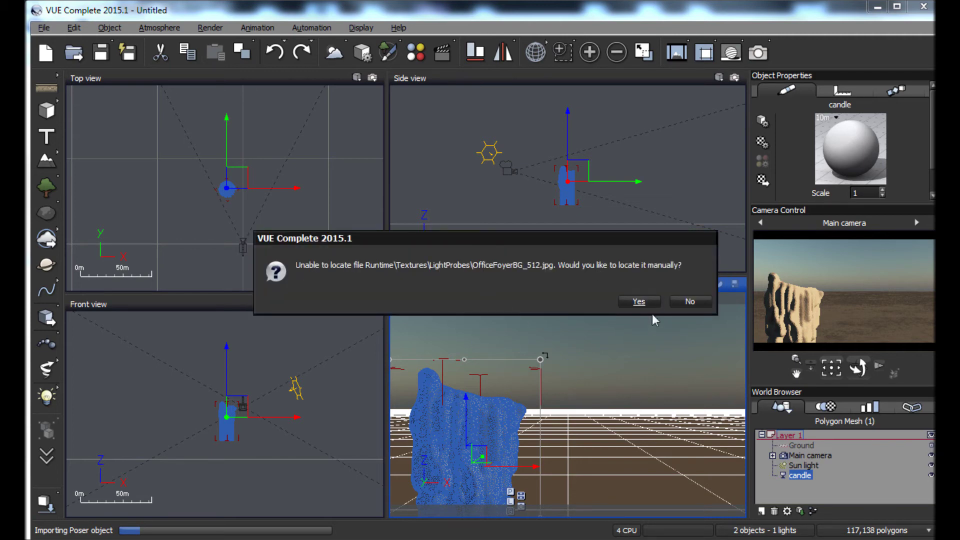
click(691, 304)
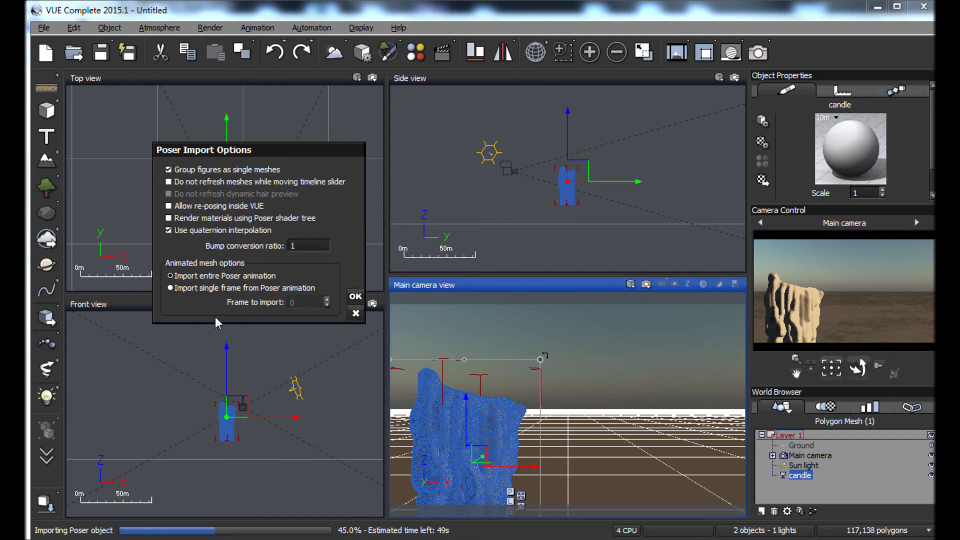
click(195, 295)
click(355, 296)
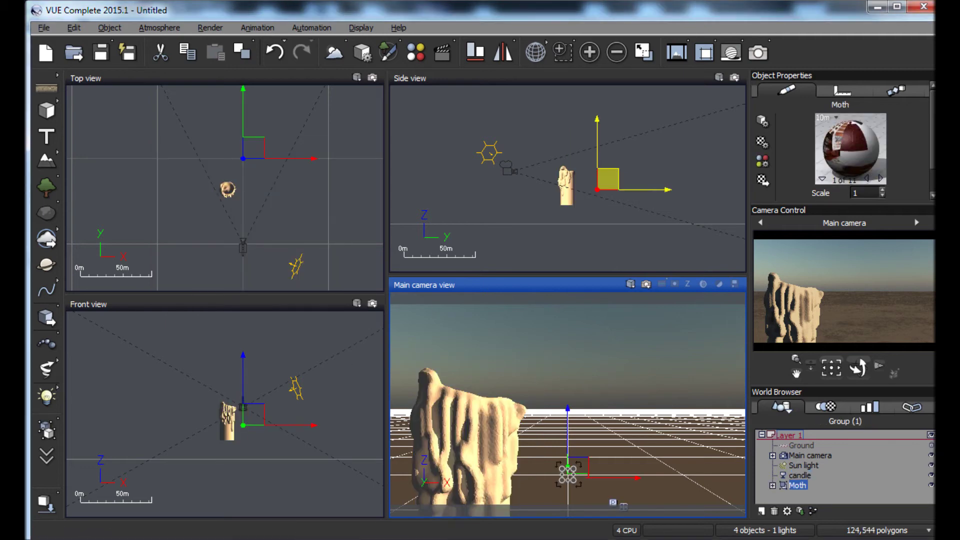
Step: Move the moth nearer to the candle and enlarge it until it is about as large as the candle
click(590, 181)
drag(595, 185, 619, 204)
key(ctrl+z)
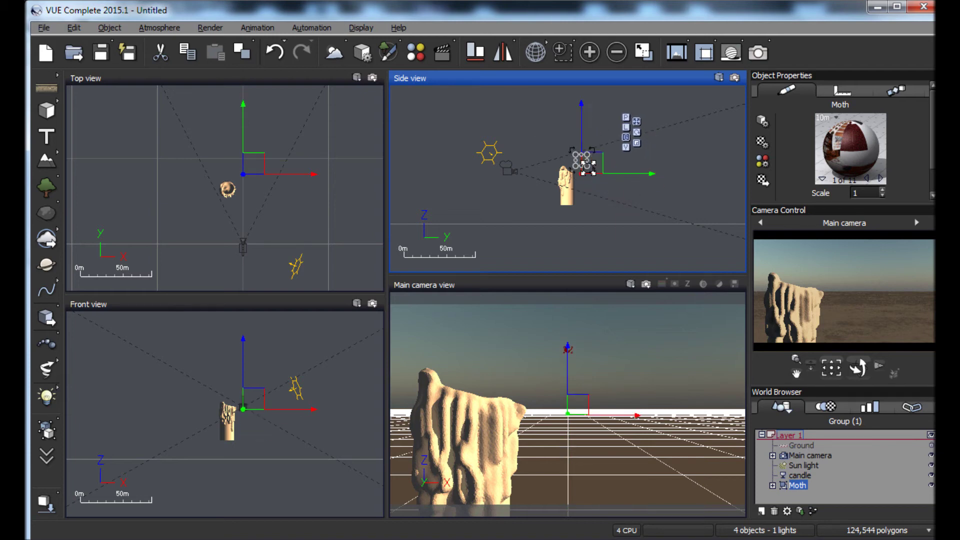
drag(588, 173, 590, 237)
key(ctrl+z)
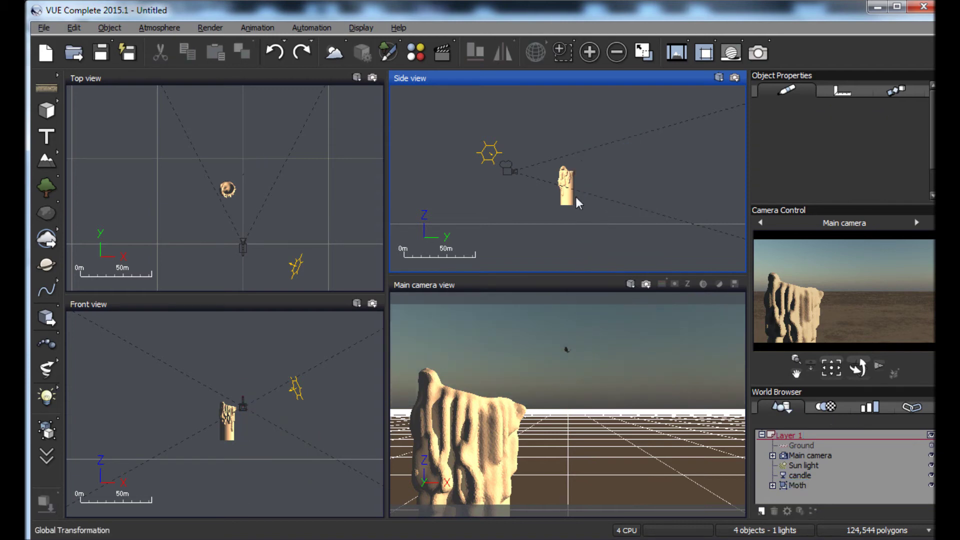
click(785, 486)
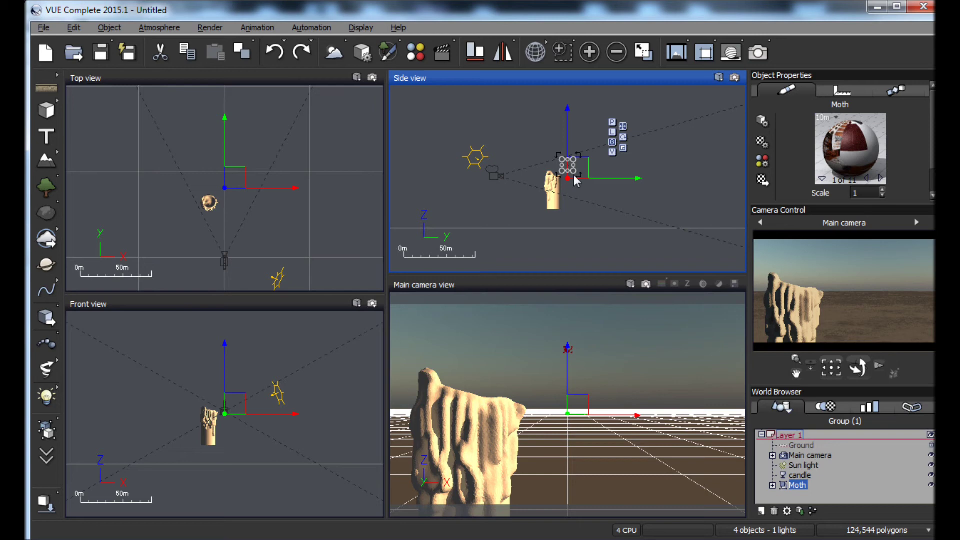
drag(572, 169, 673, 238)
Step: Turn the moth to face the candle, shift it away to the candle's right and tilt its body upward
click(256, 182)
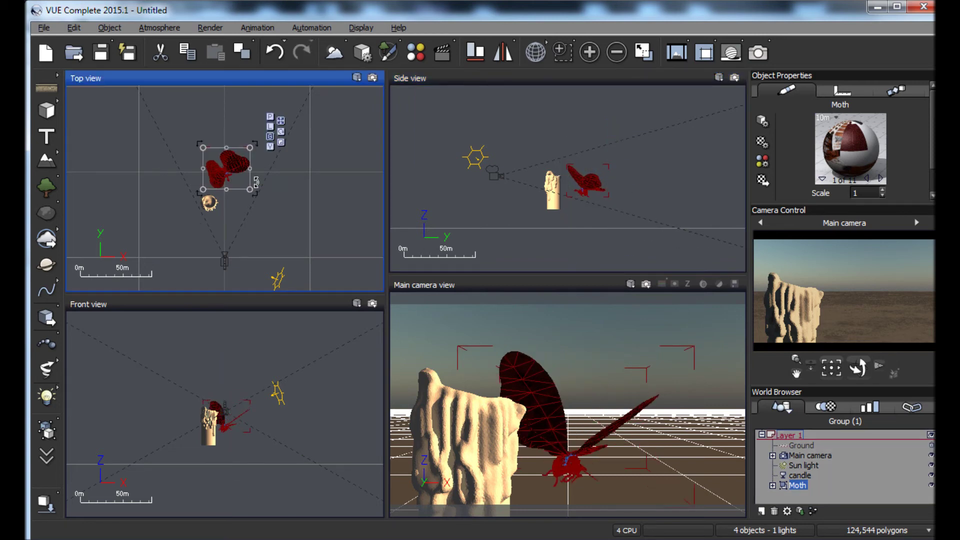
drag(260, 199, 150, 200)
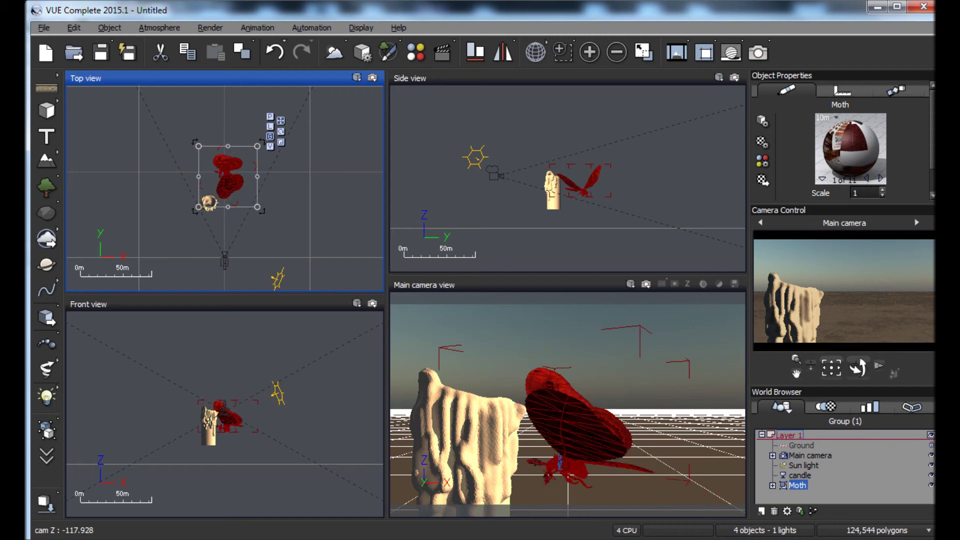
drag(577, 436, 658, 440)
click(252, 426)
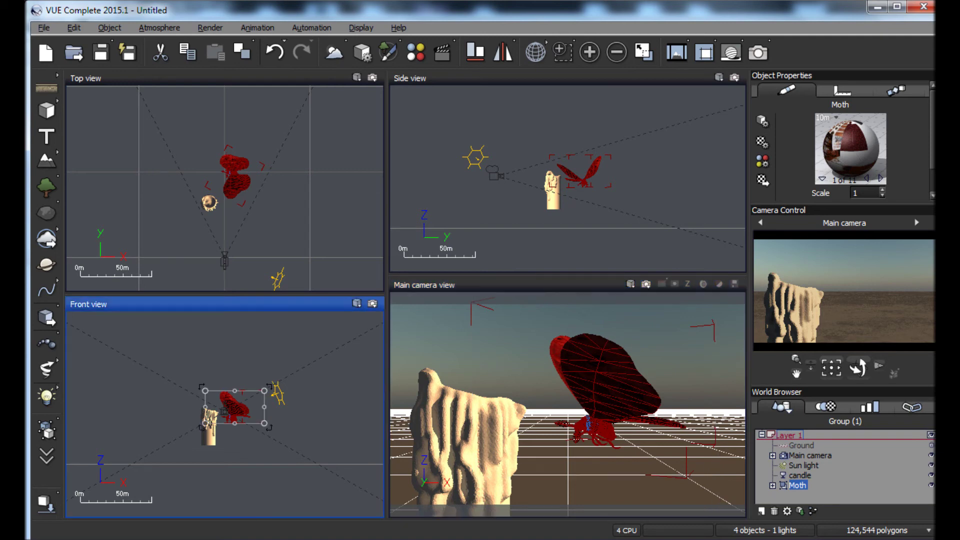
drag(270, 435, 241, 413)
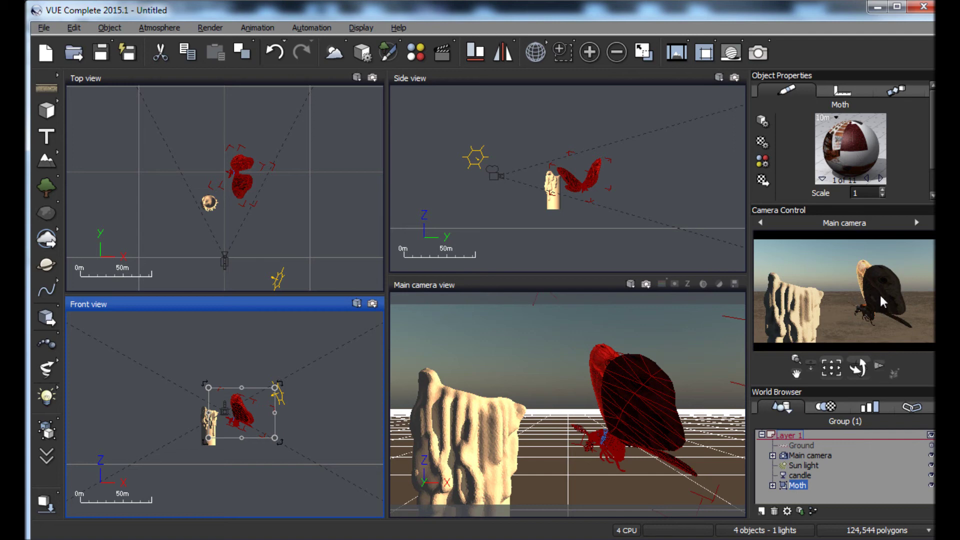
Step: Reposition the moth and the candle in the main camera view, raising the moth and shifting the candle slightly toward it
click(647, 421)
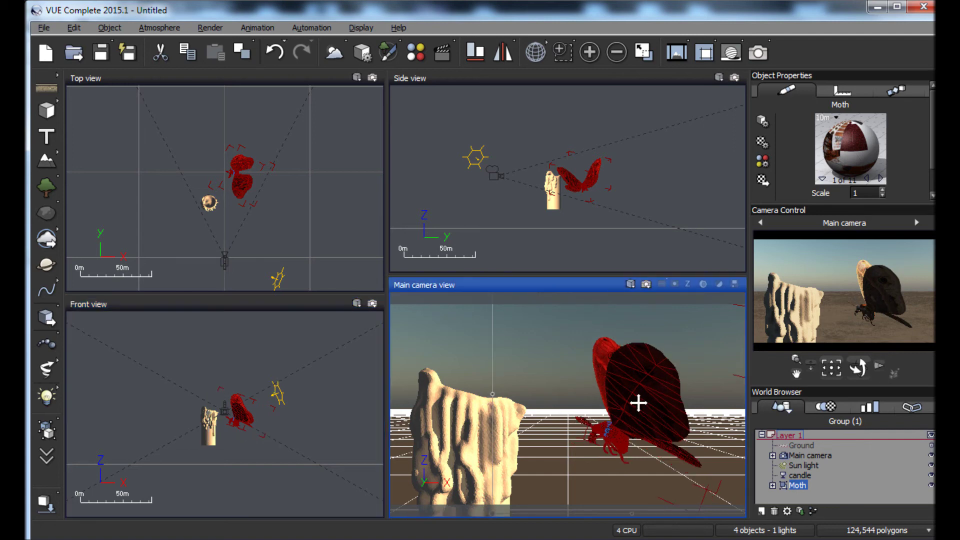
click(475, 442)
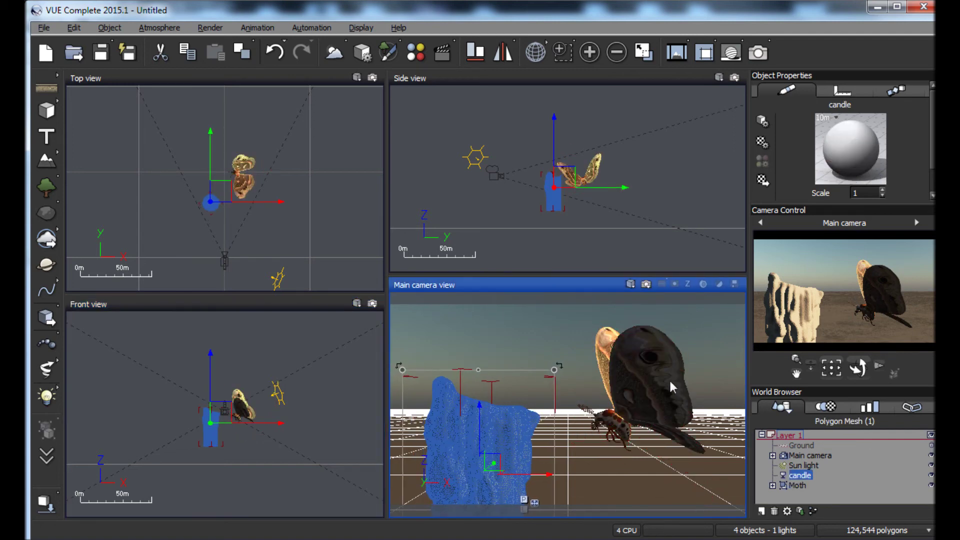
click(637, 374)
mouse_move(662, 397)
mouse_down()
mouse_move(651, 372)
mouse_move(657, 383)
mouse_up()
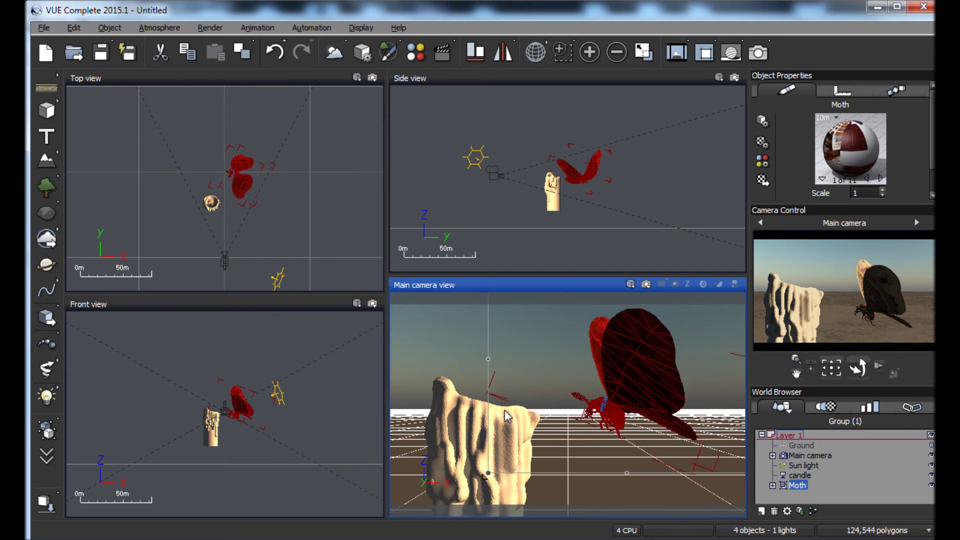
mouse_move(492, 451)
mouse_down()
mouse_move(500, 436)
mouse_move(500, 446)
mouse_up()
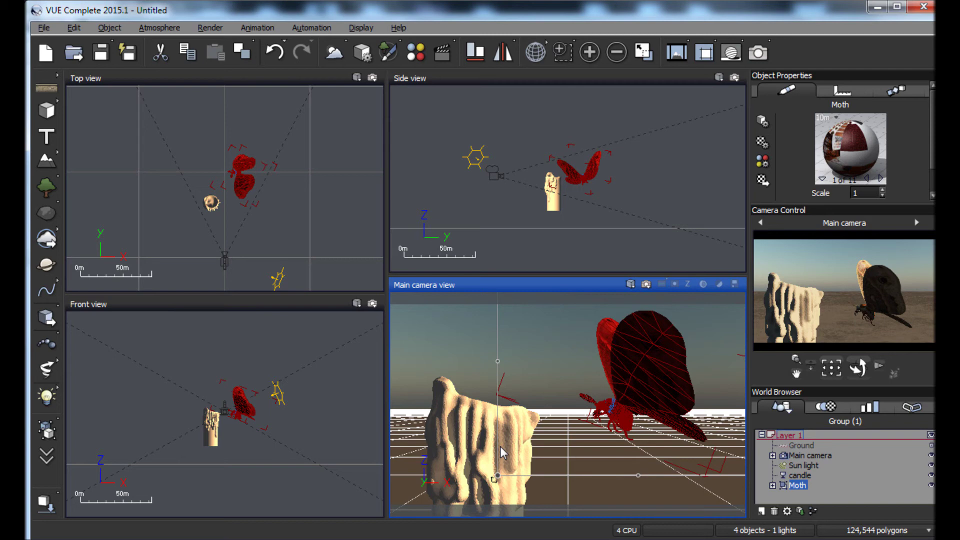
click(431, 474)
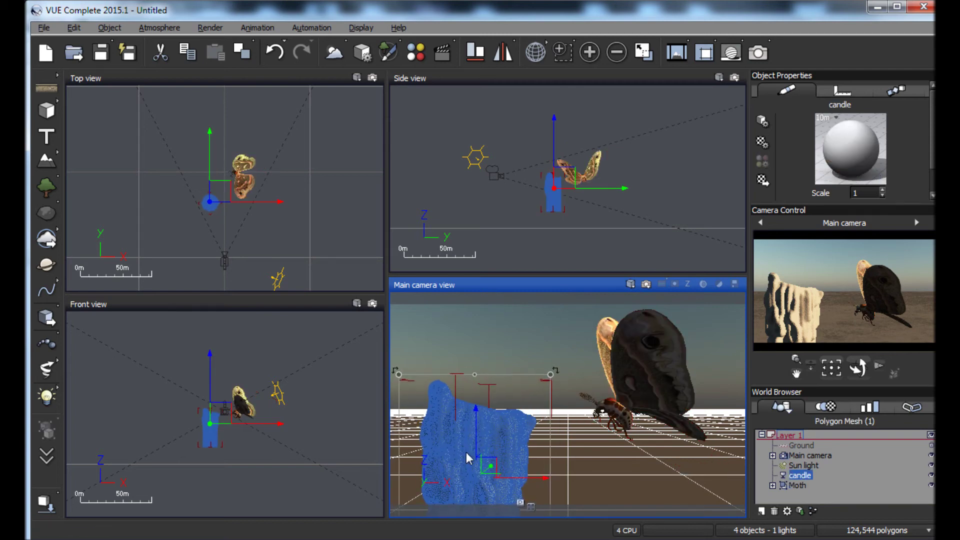
drag(472, 447, 475, 446)
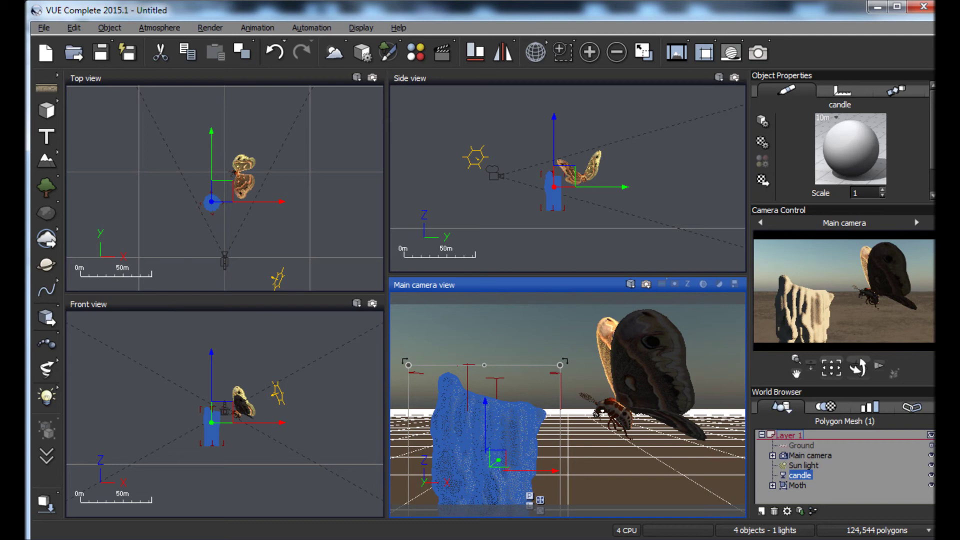
Step: Scale the candle down and enlarge the moth slightly in the main camera view
drag(560, 365, 490, 424)
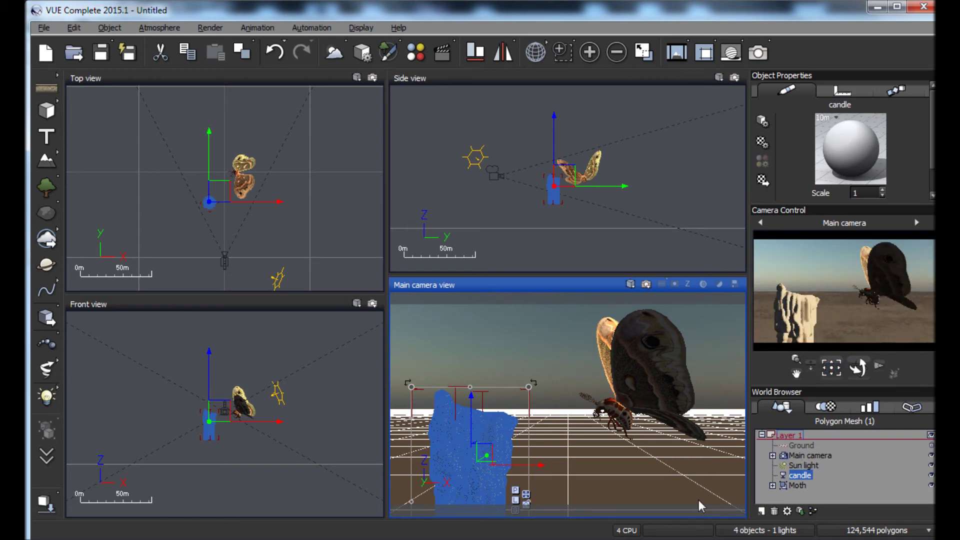
click(640, 394)
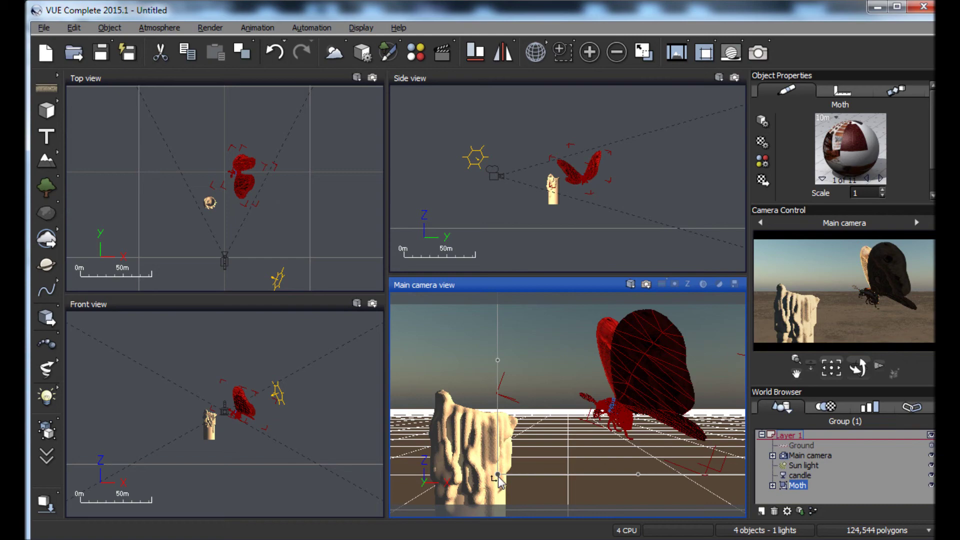
drag(499, 479, 652, 402)
key(alt+Tab)
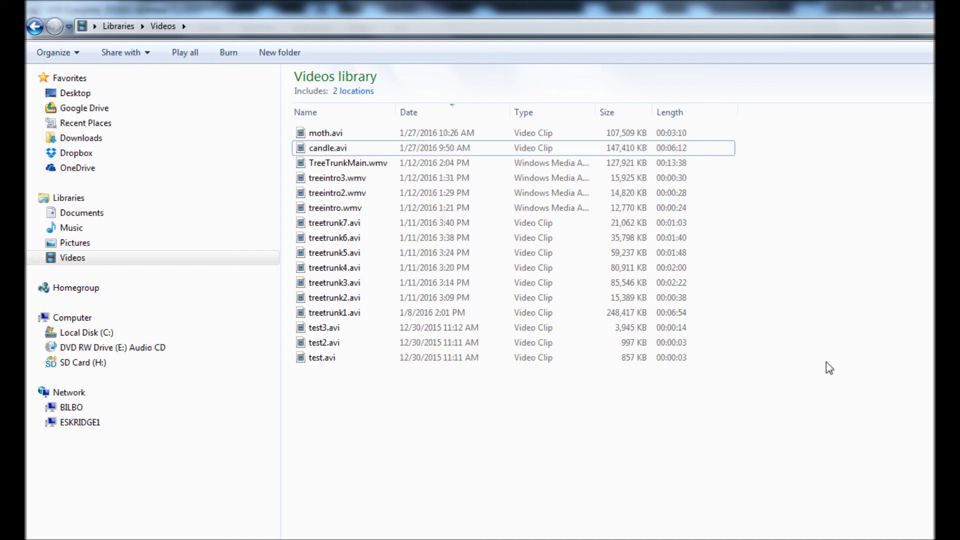
key(alt+Tab)
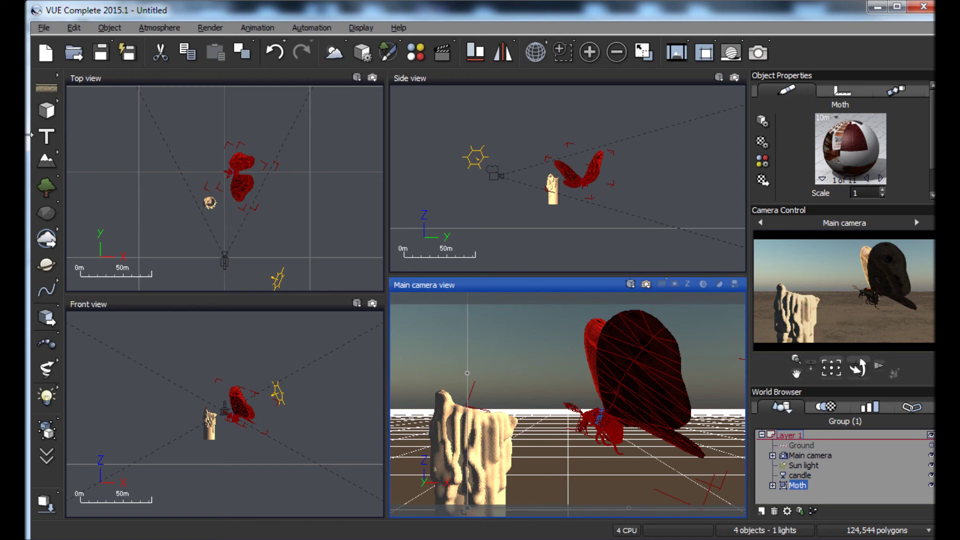
Step: Add a cube, enlarge it into a backdrop behind the moth and candle, and give it the plain black Basic material
click(46, 110)
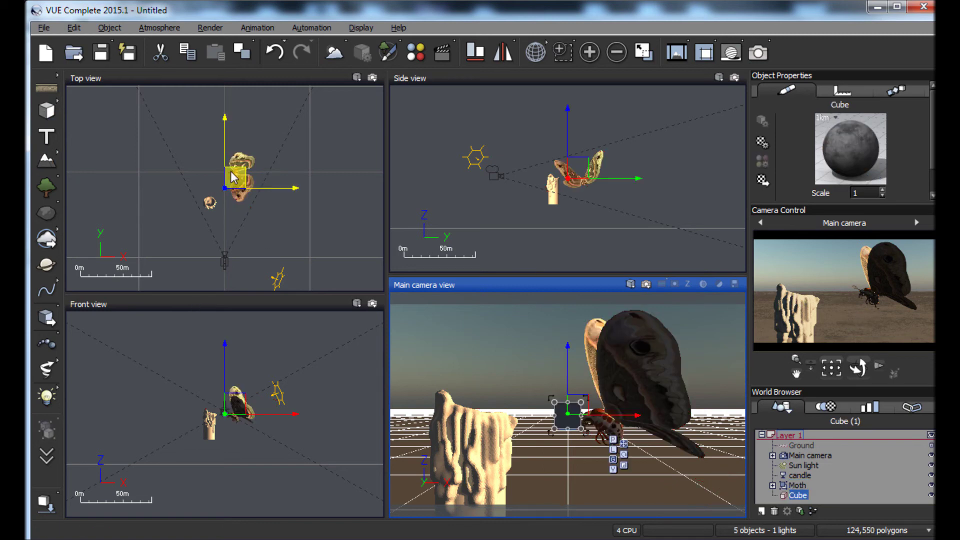
click(582, 174)
drag(582, 174, 671, 181)
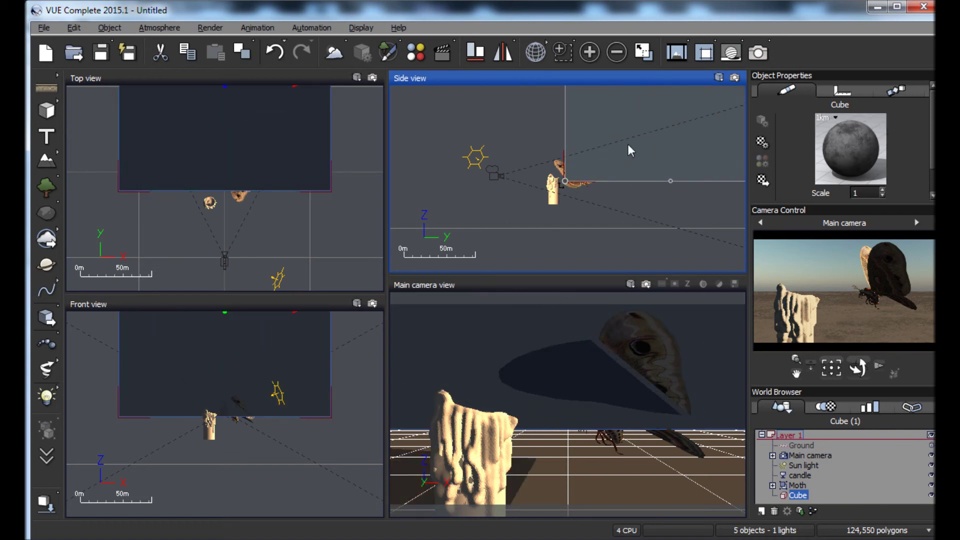
drag(628, 144, 707, 208)
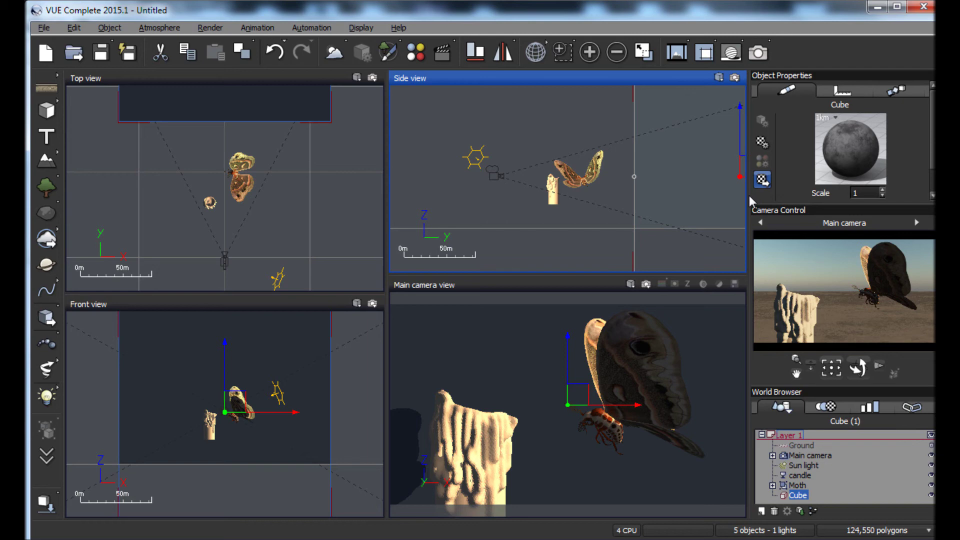
click(762, 181)
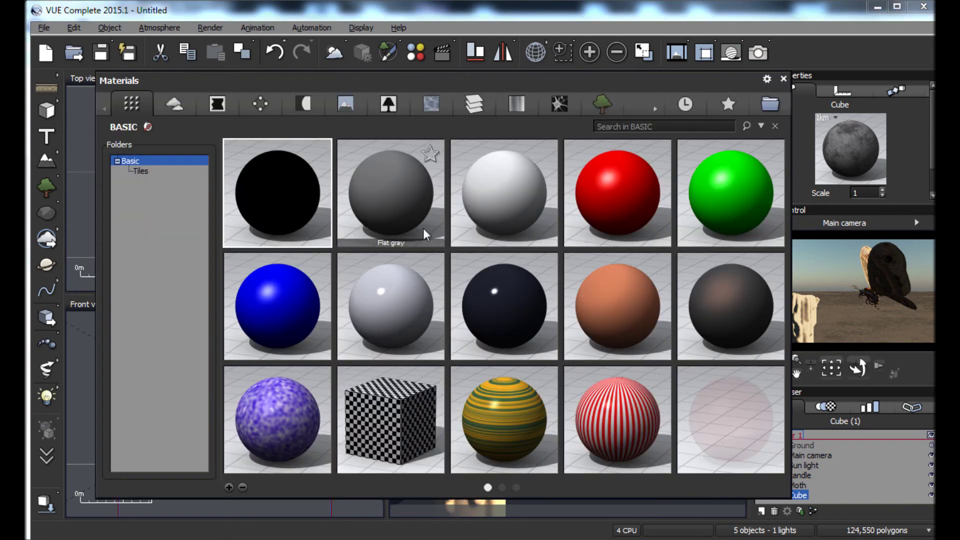
double_click(277, 197)
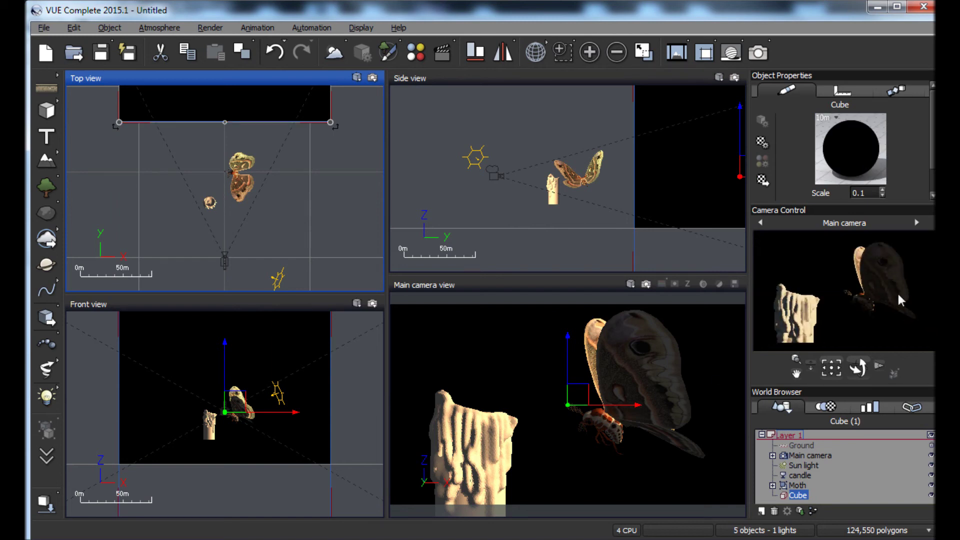
Step: Switch the atmosphere model to Standard spectral, letting the atmosphere and camera exposure be adjusted automatically
click(333, 54)
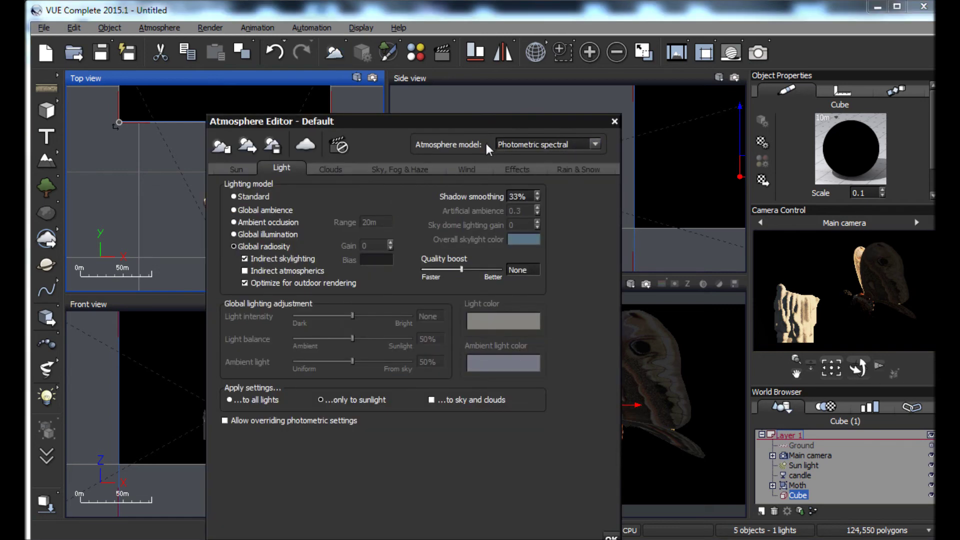
click(599, 145)
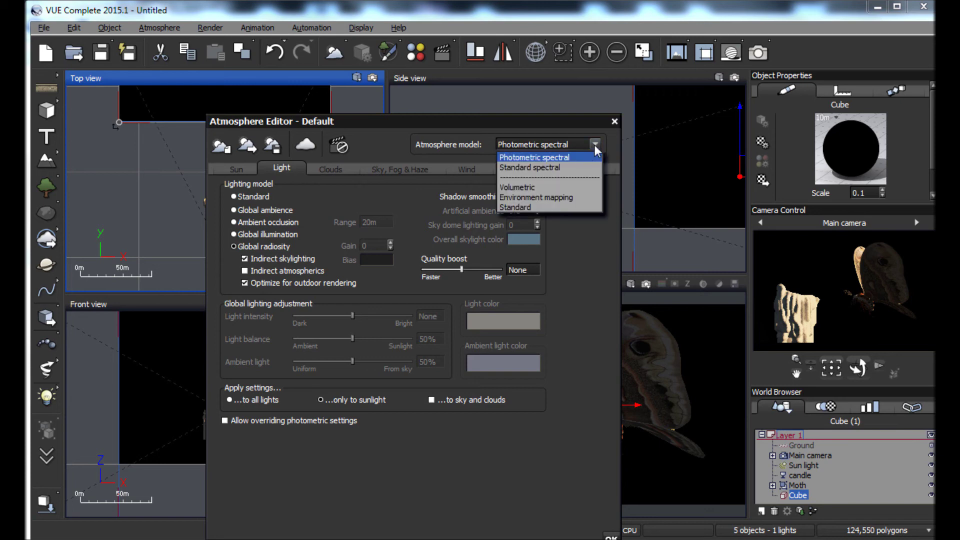
click(565, 167)
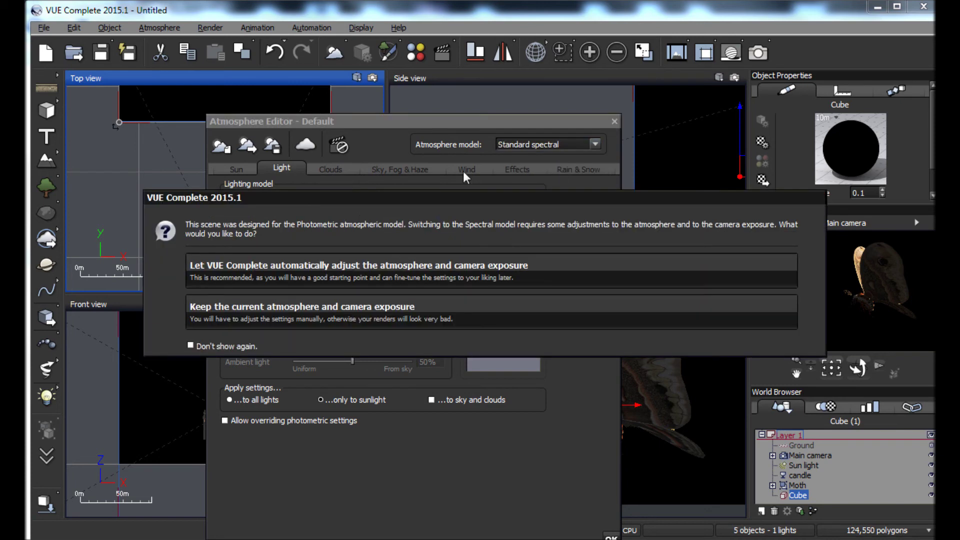
click(219, 276)
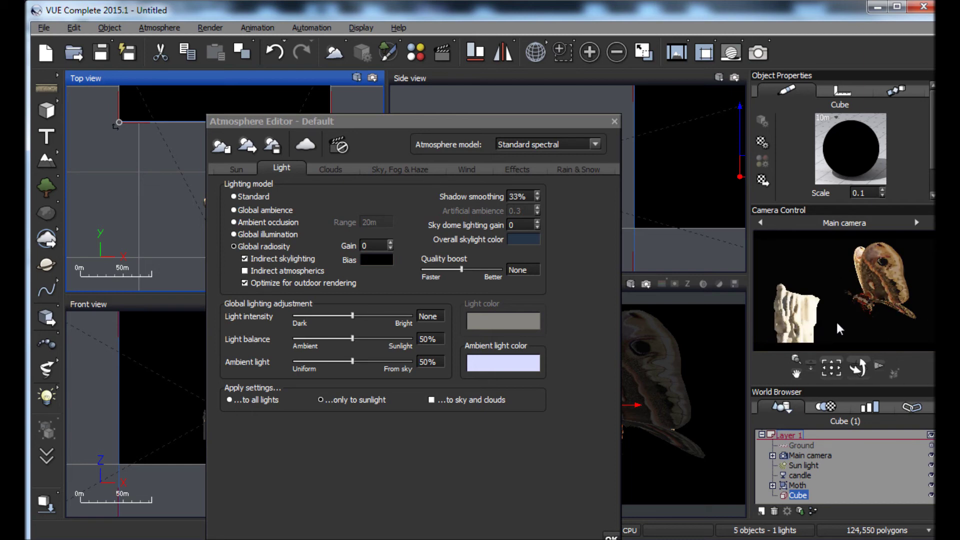
click(615, 121)
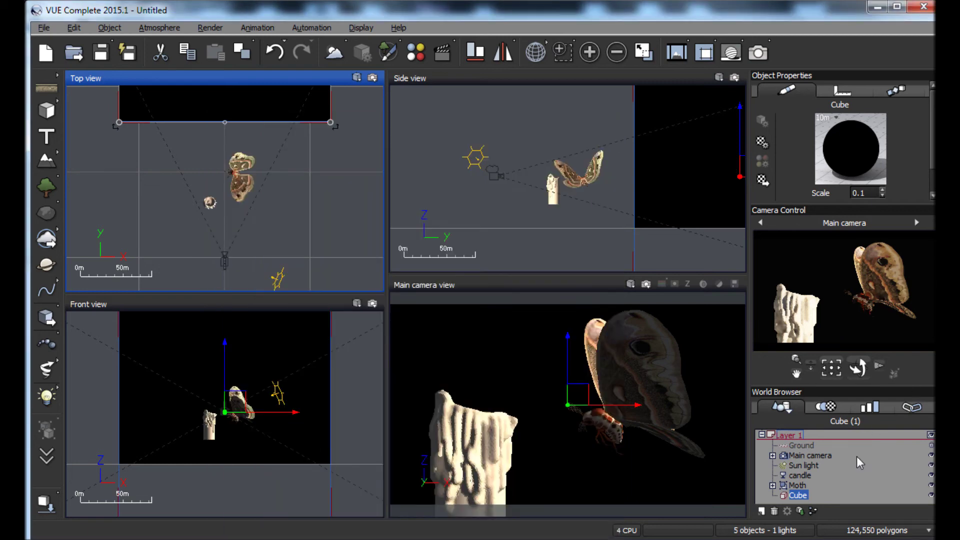
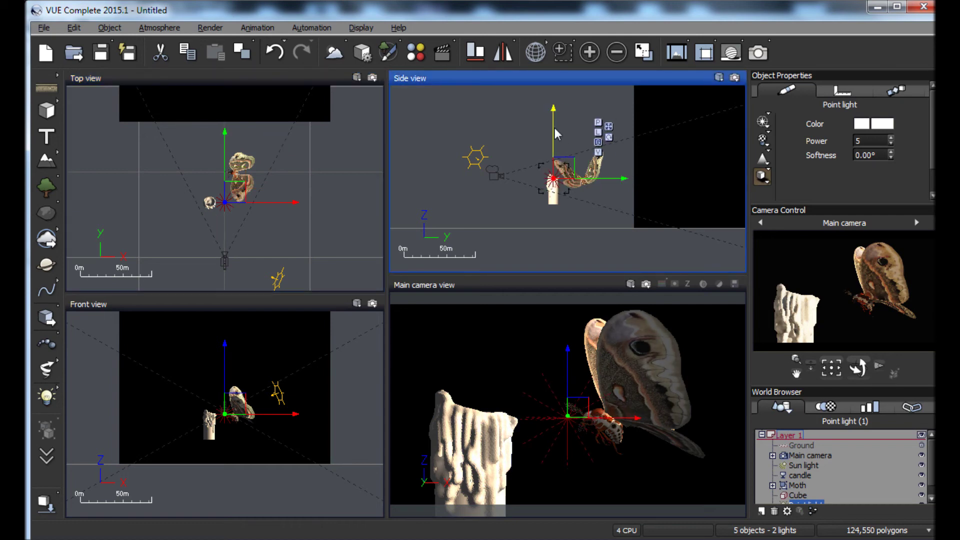
Step: Move the point light onto the top of the candle, where the flame would burn
drag(620, 421, 518, 415)
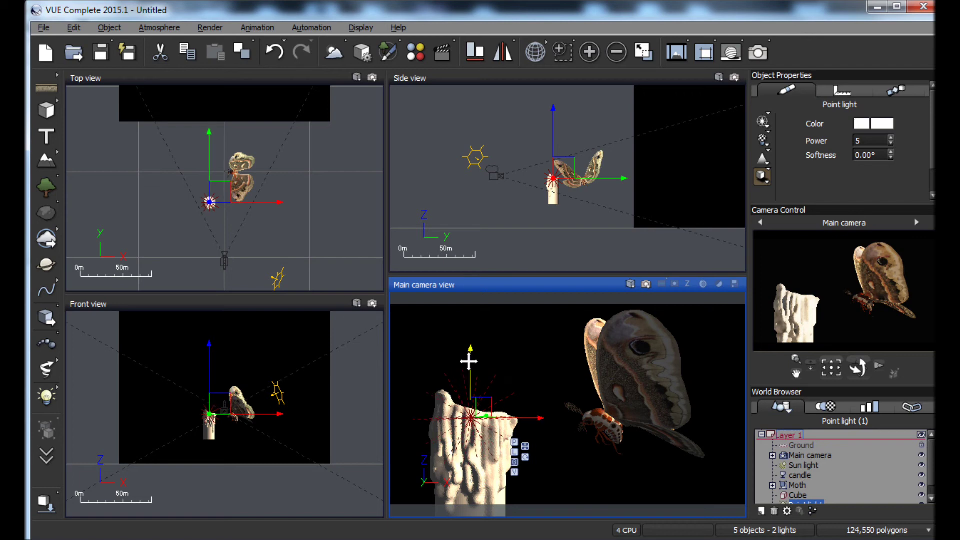
drag(470, 364, 469, 355)
drag(523, 409, 529, 407)
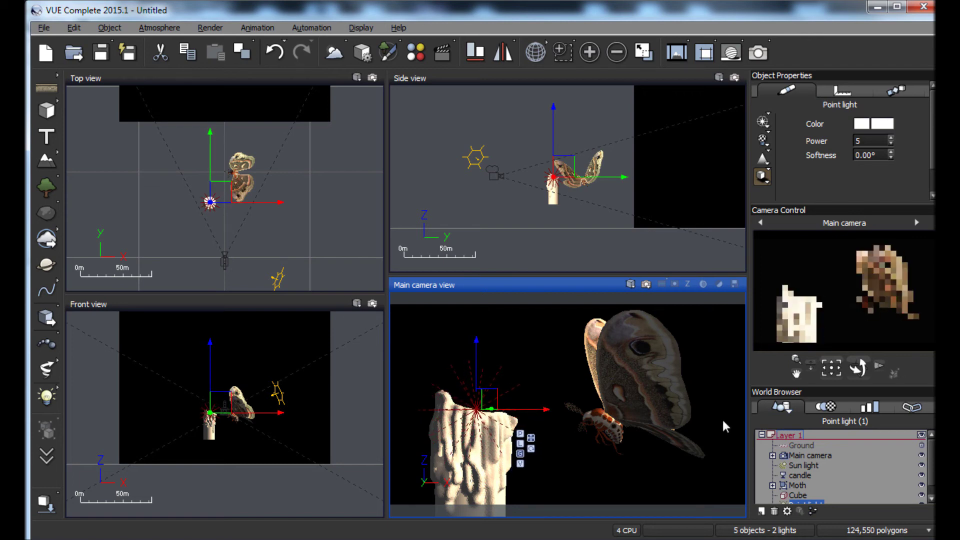
Step: Set the point light's softness to 5° and its power to 100
drag(890, 155, 856, 155)
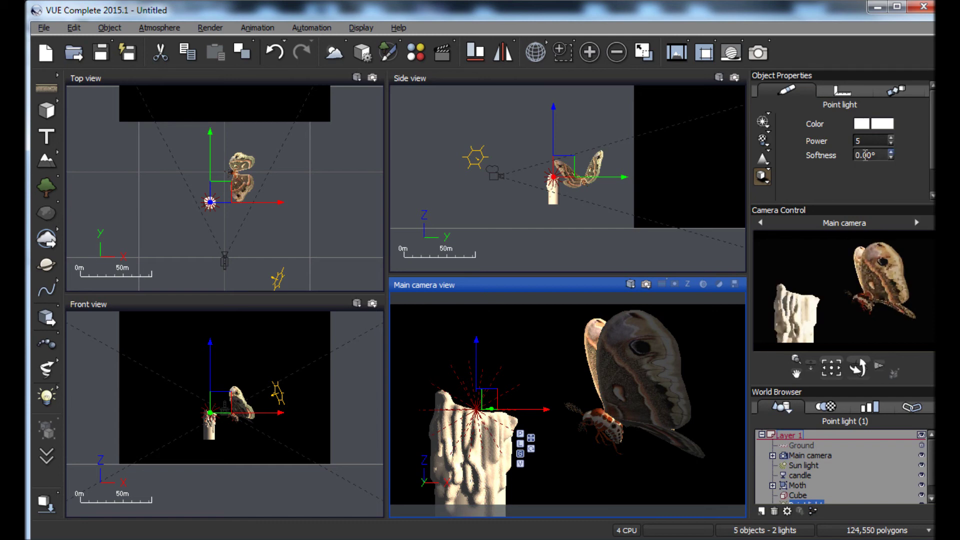
text(5)
click(757, 241)
double_click(866, 142)
text(100)
key(Return)
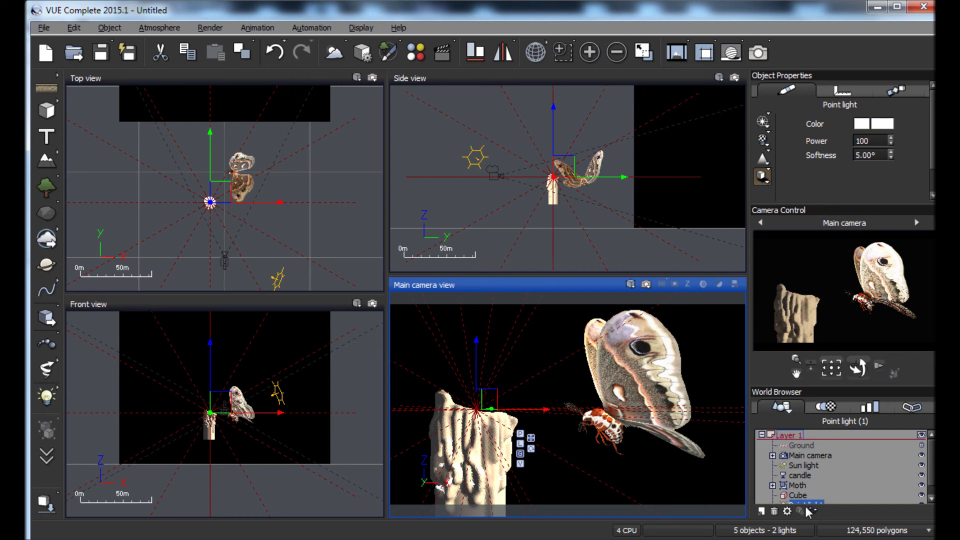
Step: Enable volumetric lighting with smoke or dust in the light beam for the point light and refresh the camera preview
scroll(926, 481, down, 1)
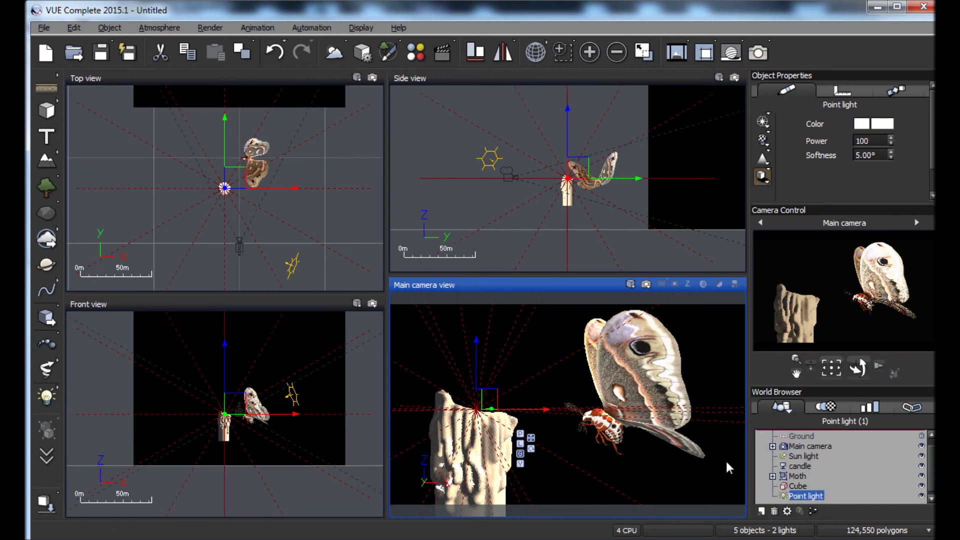
double_click(805, 496)
drag(418, 98, 383, 88)
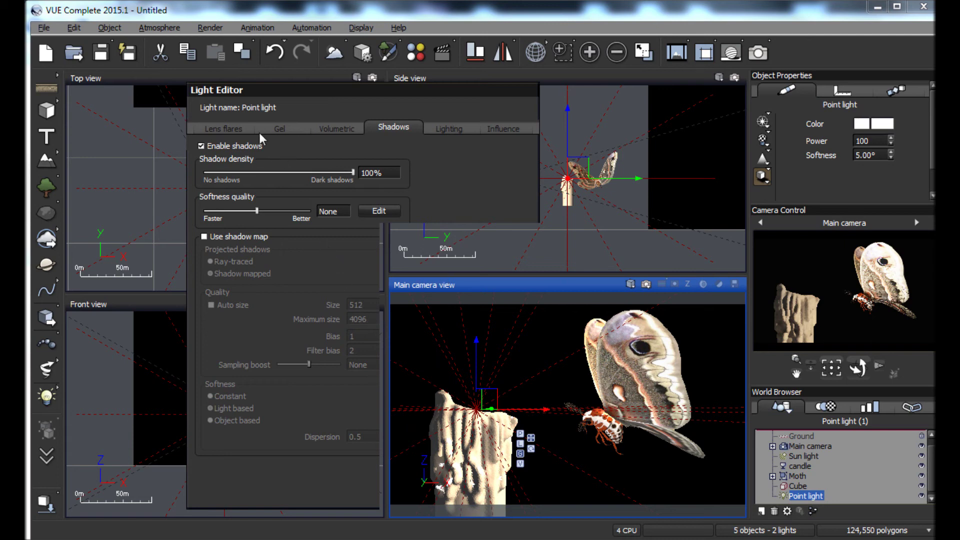
click(335, 128)
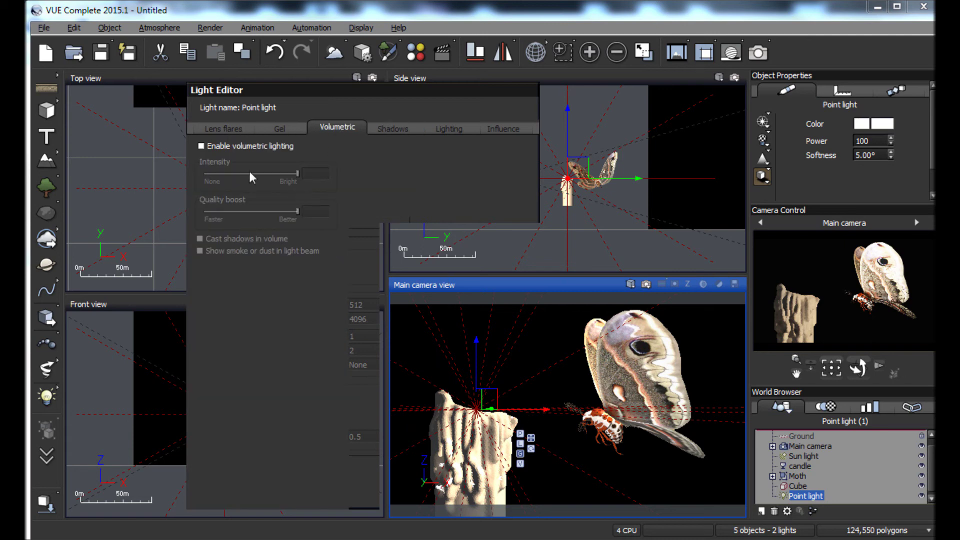
click(201, 146)
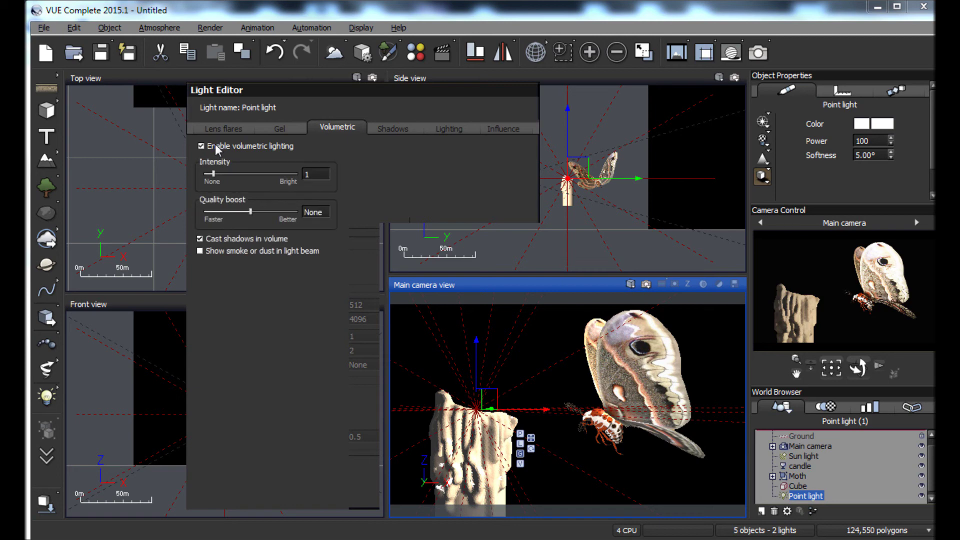
click(214, 251)
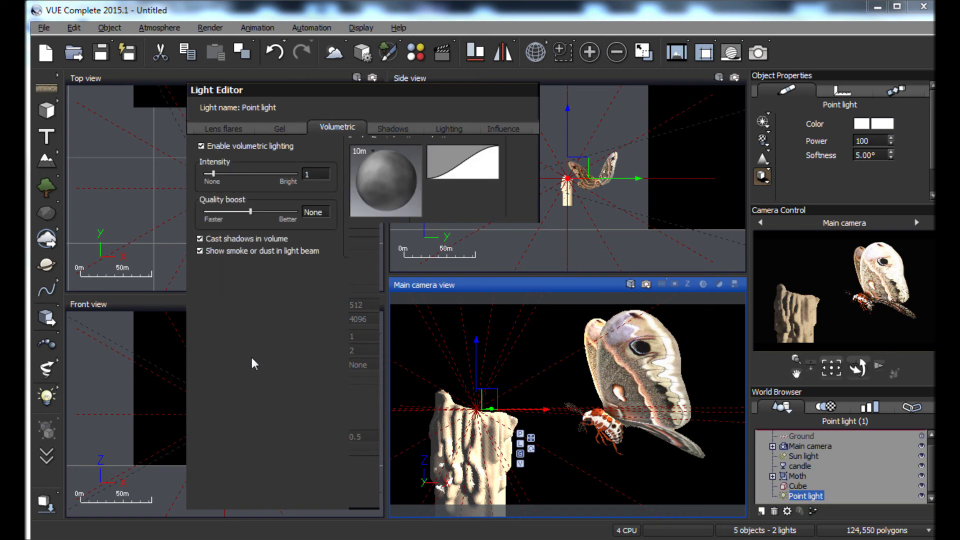
click(856, 304)
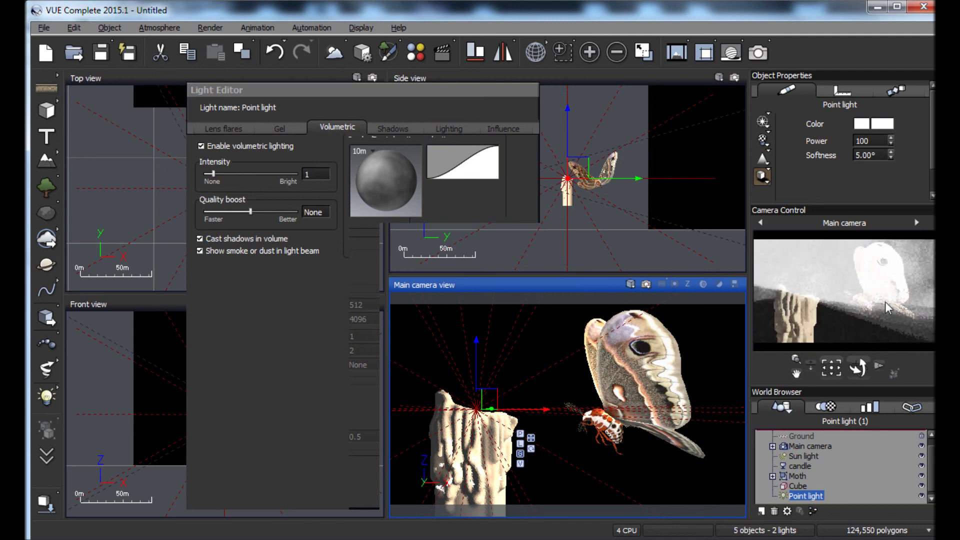
Step: Set the point light's power to 10 and change its light color to orange
double_click(873, 142)
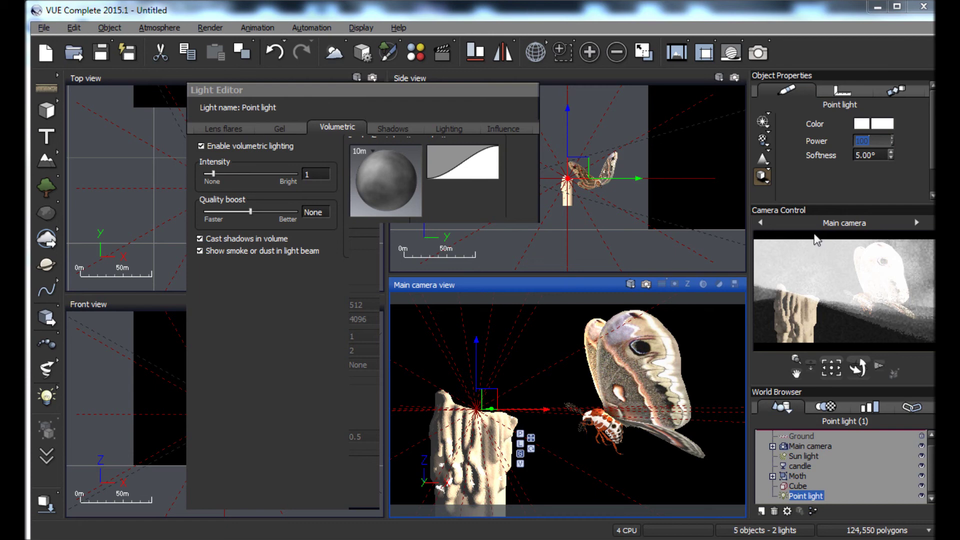
text(10)
key(Return)
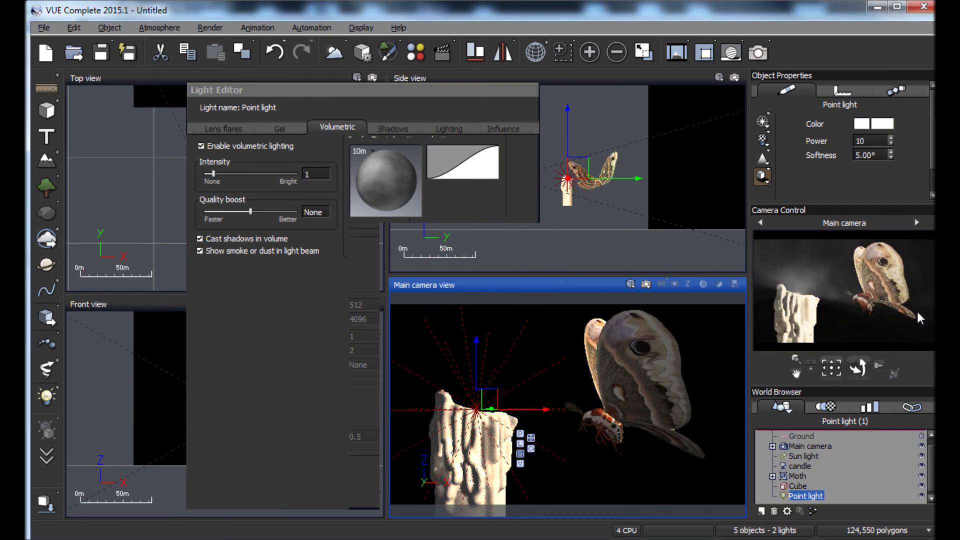
click(880, 126)
drag(828, 24, 829, 40)
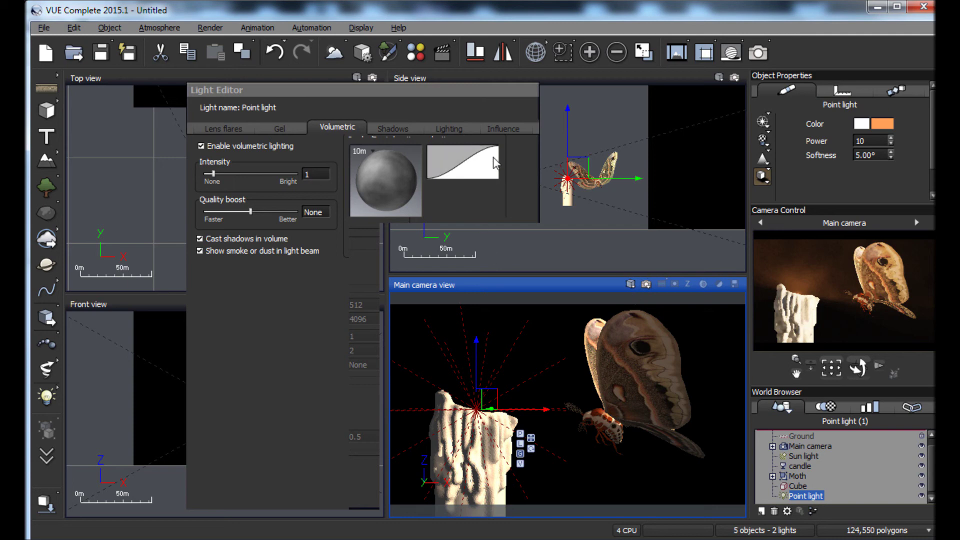
drag(316, 86, 292, 89)
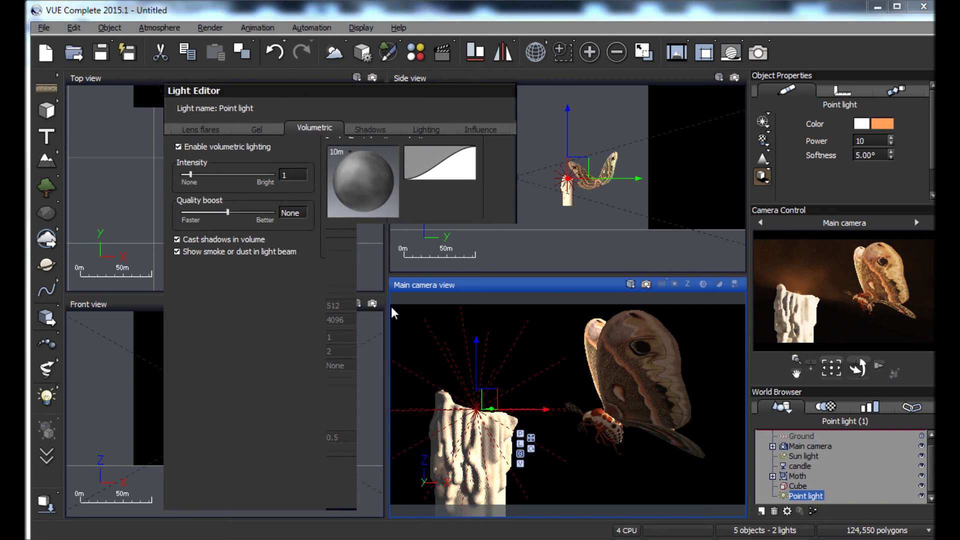
Step: Set the sun light's softness to 5°
key(Escape)
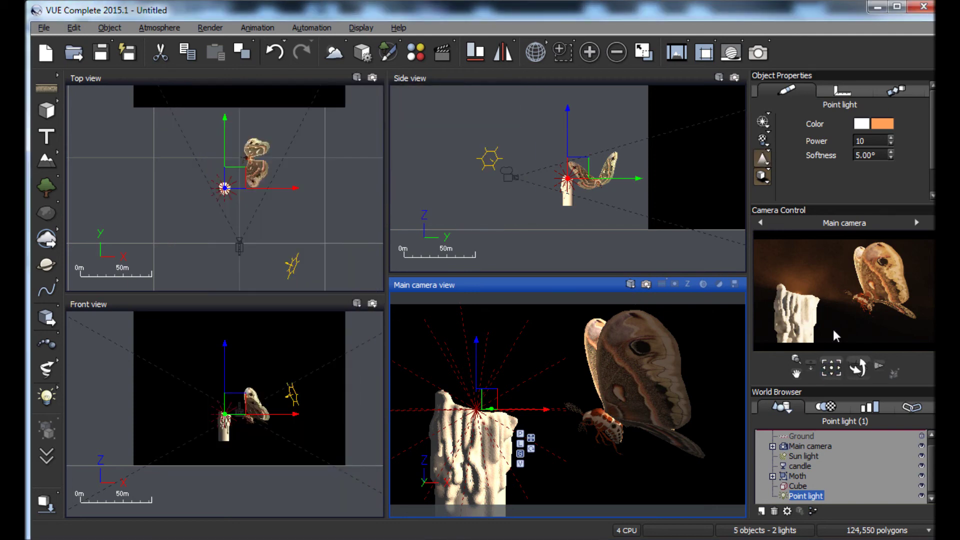
click(801, 456)
click(872, 156)
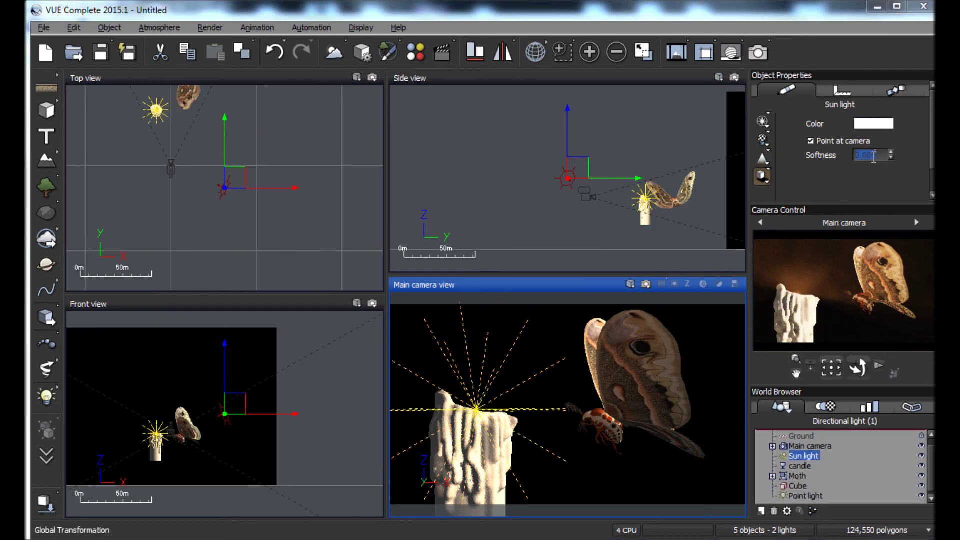
text(5)
key(Return)
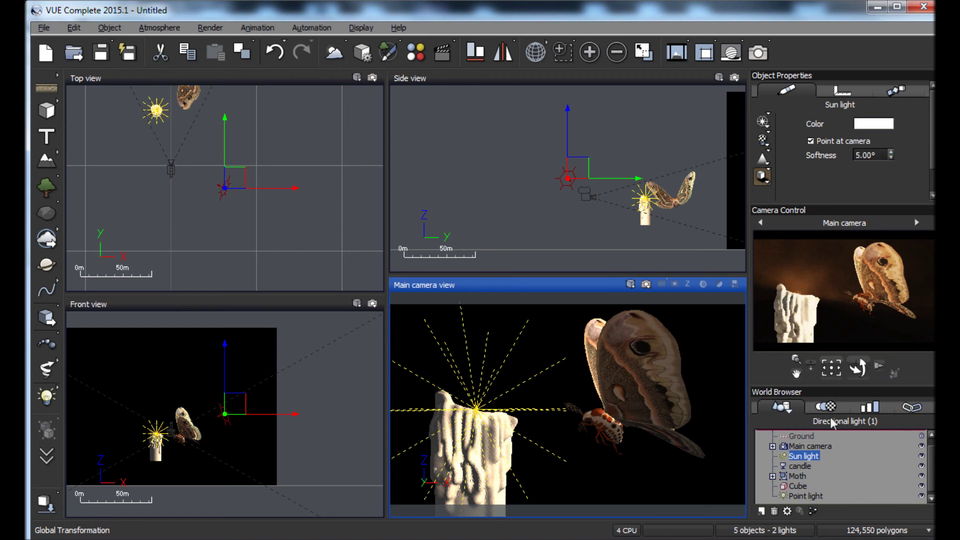
Step: Lower the sun light's shadow density to 50% and raise its shadow softness quality to +4
click(802, 457)
double_click(802, 457)
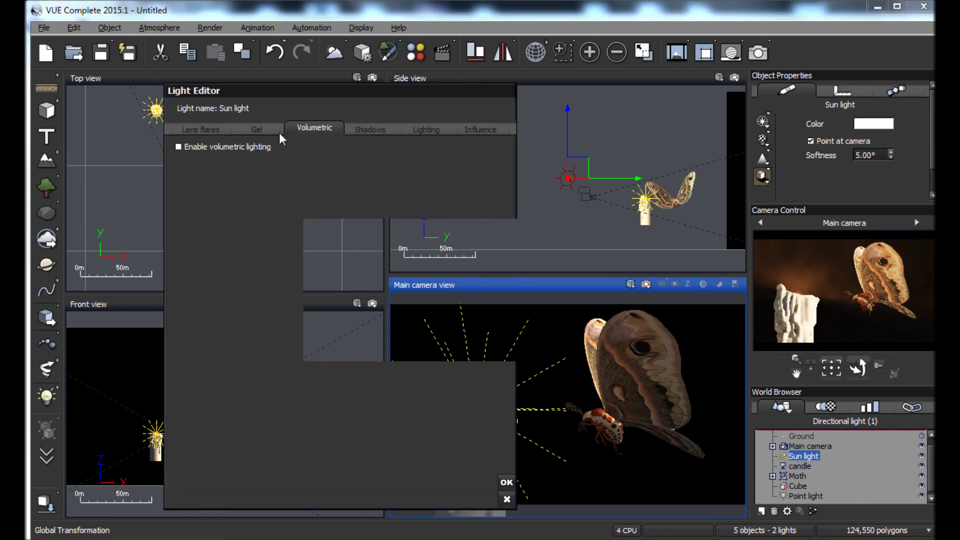
click(369, 129)
drag(330, 173, 256, 176)
drag(234, 211, 290, 212)
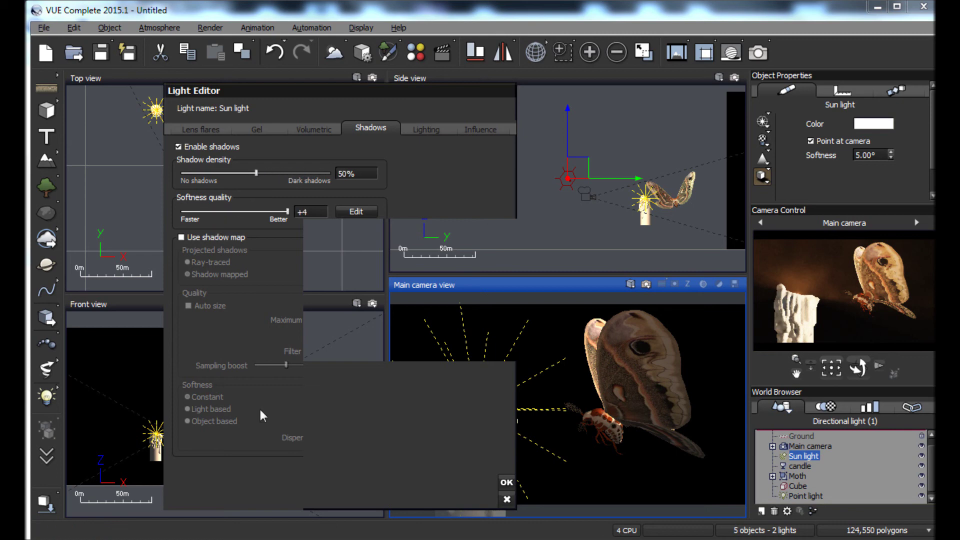
click(506, 483)
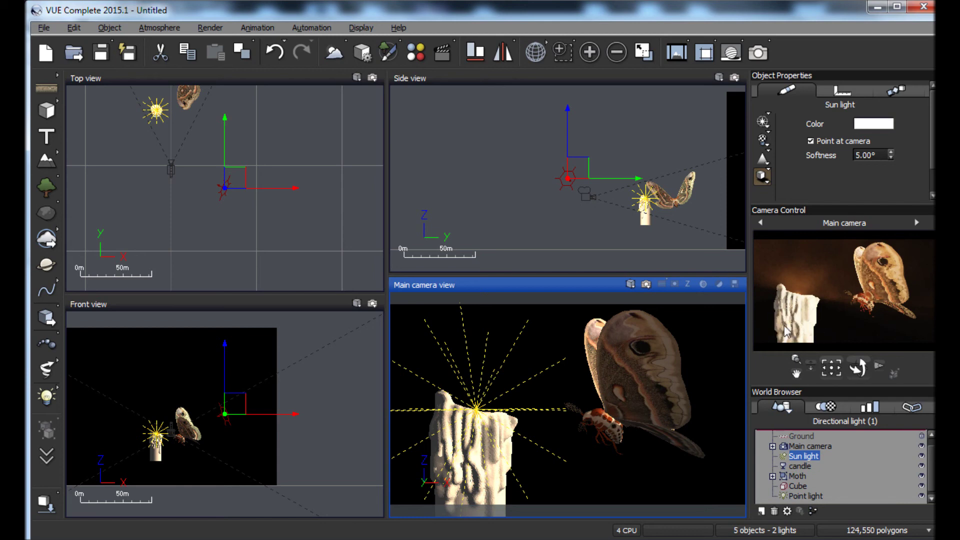
Step: Change the sun light's color to a dim, muted tan
click(885, 125)
click(863, 82)
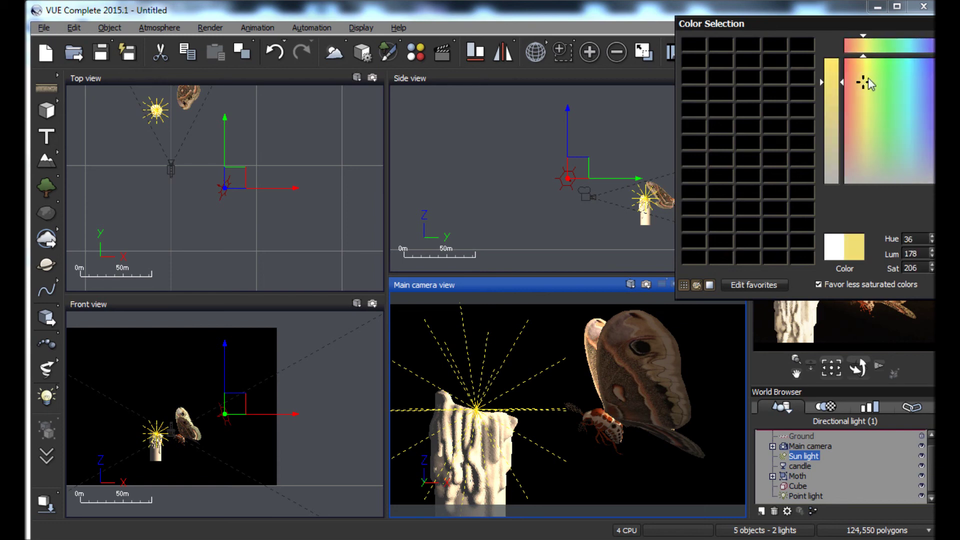
drag(862, 81, 857, 167)
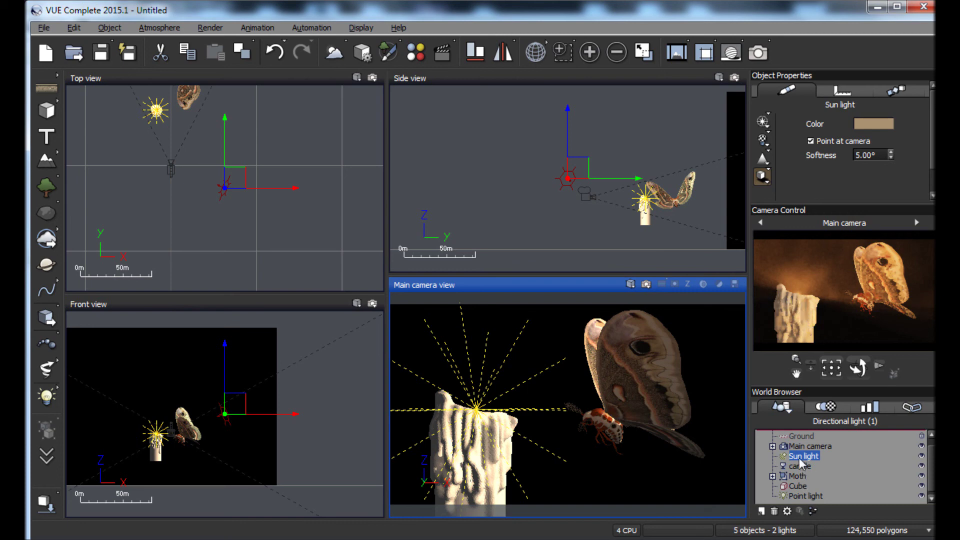
Step: Duplicate the point light and place the copy behind the candle, slightly below the candle's top
click(803, 495)
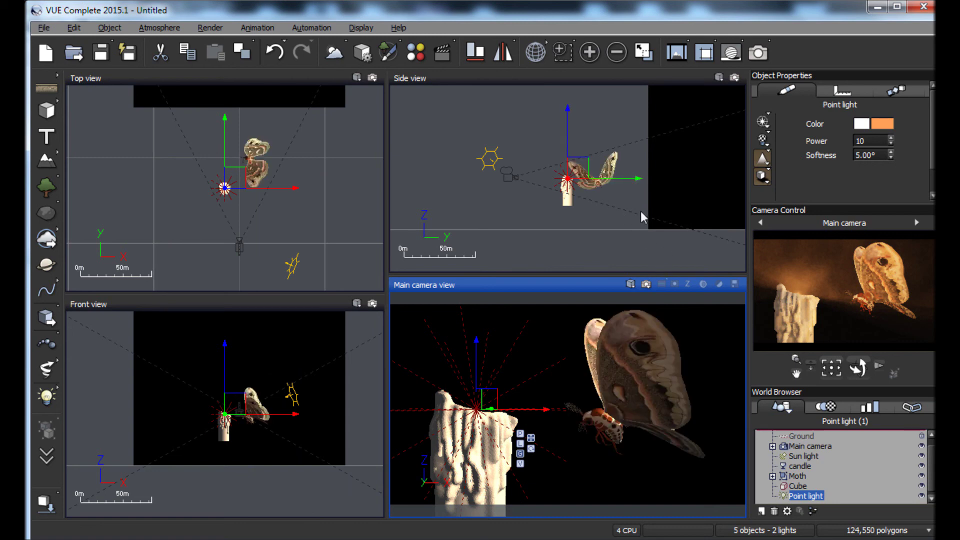
alt+drag(618, 178, 632, 173)
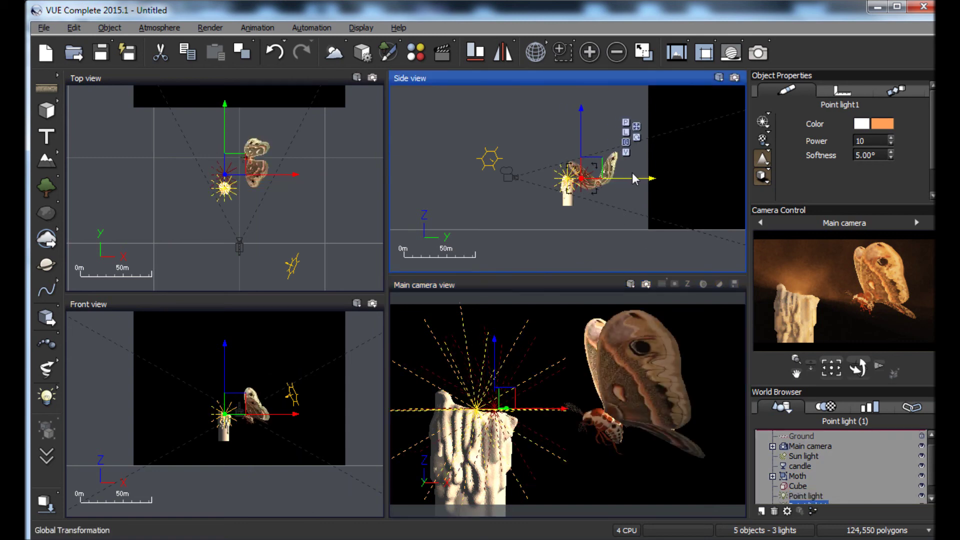
drag(582, 131, 580, 142)
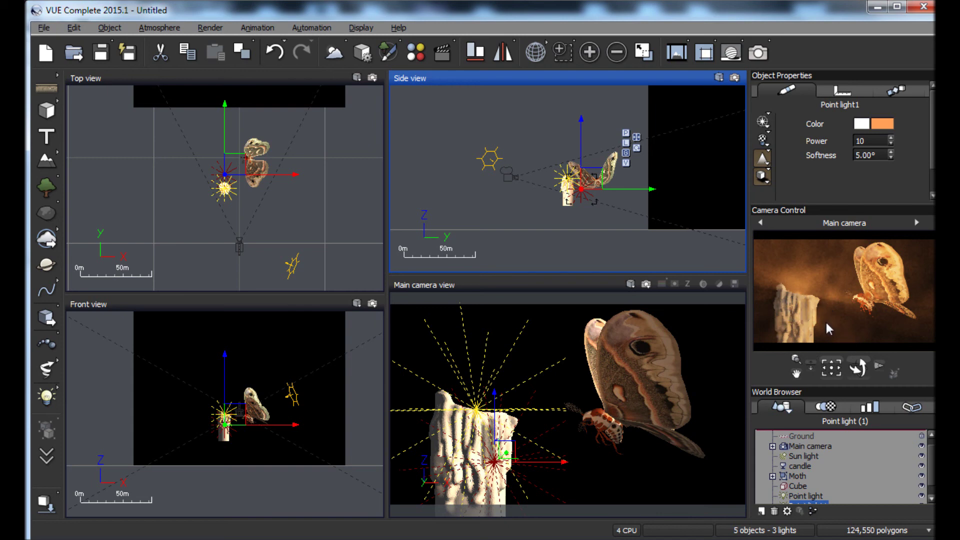
Step: Set the original point light's color to a soft orange with hue 18, luminosity 176 and saturation 252
click(803, 495)
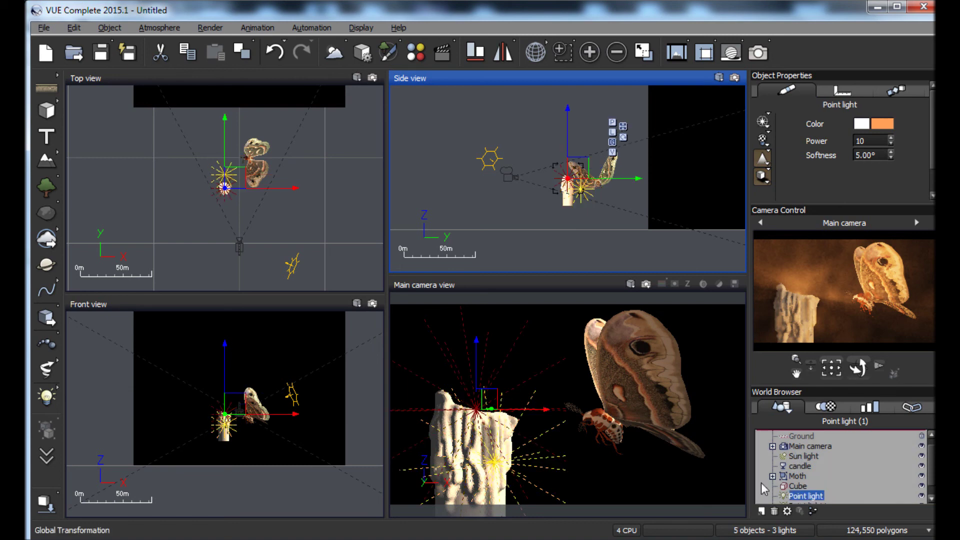
click(880, 123)
scroll(848, 61, up, 3)
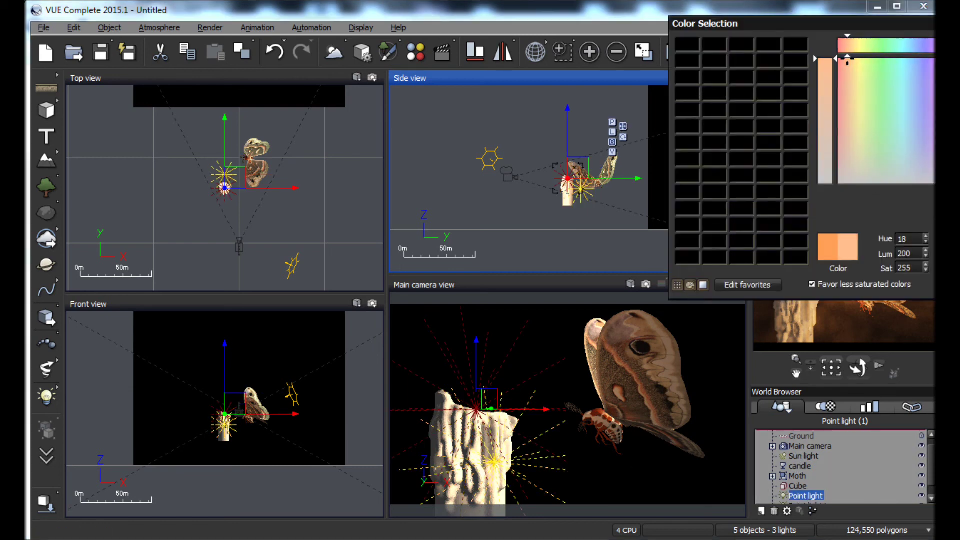
click(847, 304)
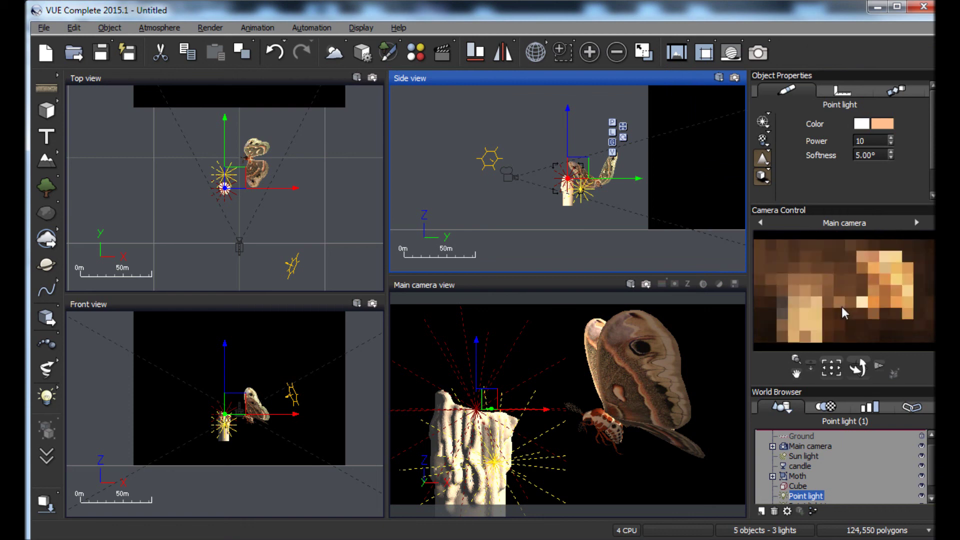
click(883, 124)
text(176)
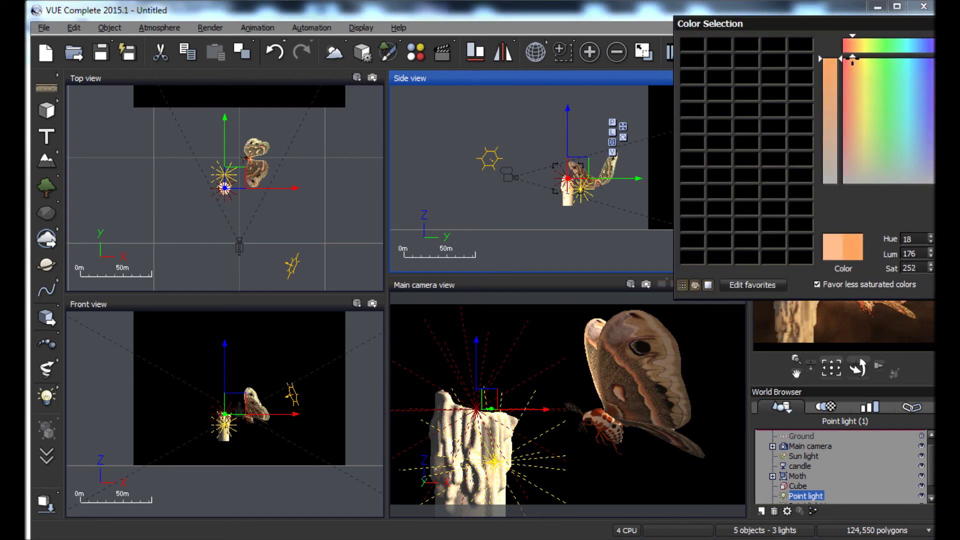
key(Return)
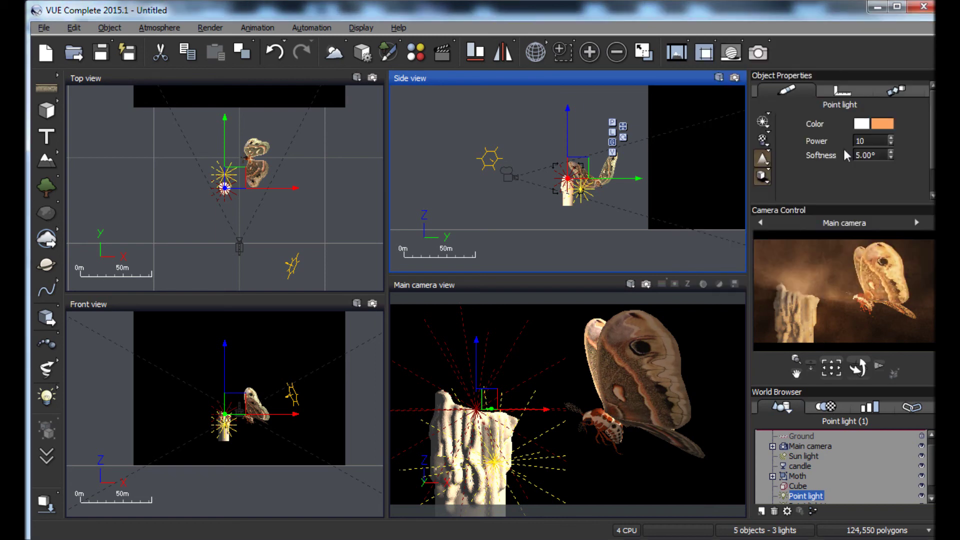
Step: Switch the point light's attenuation to Quadratic
click(763, 160)
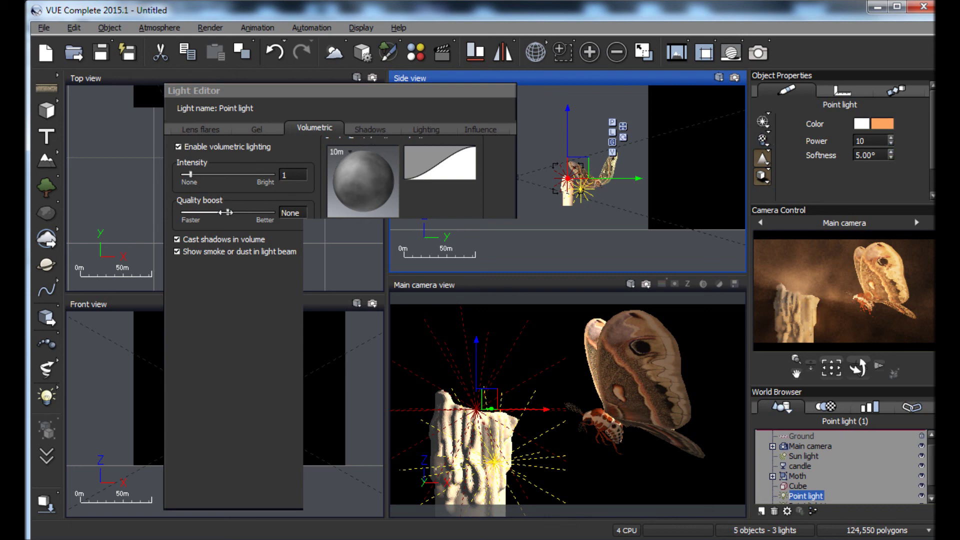
click(465, 127)
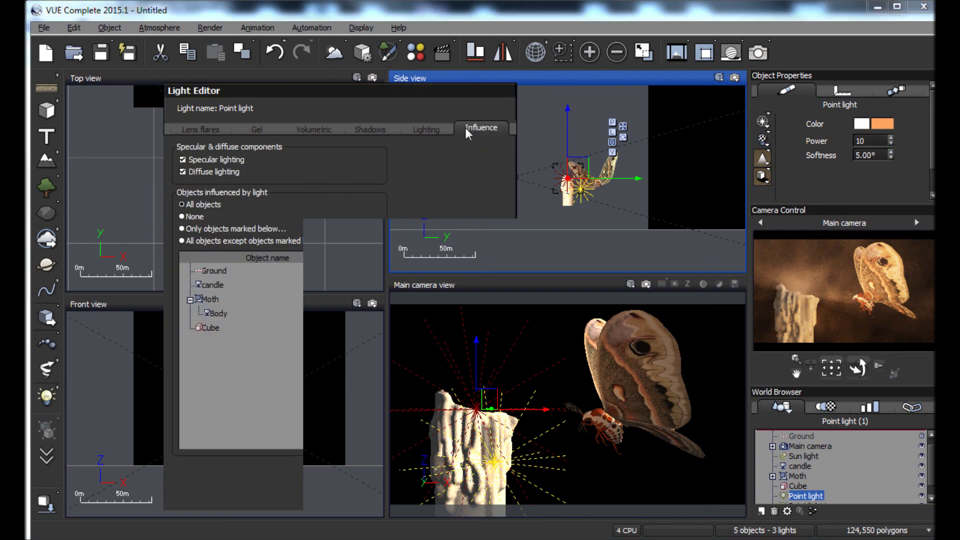
click(419, 128)
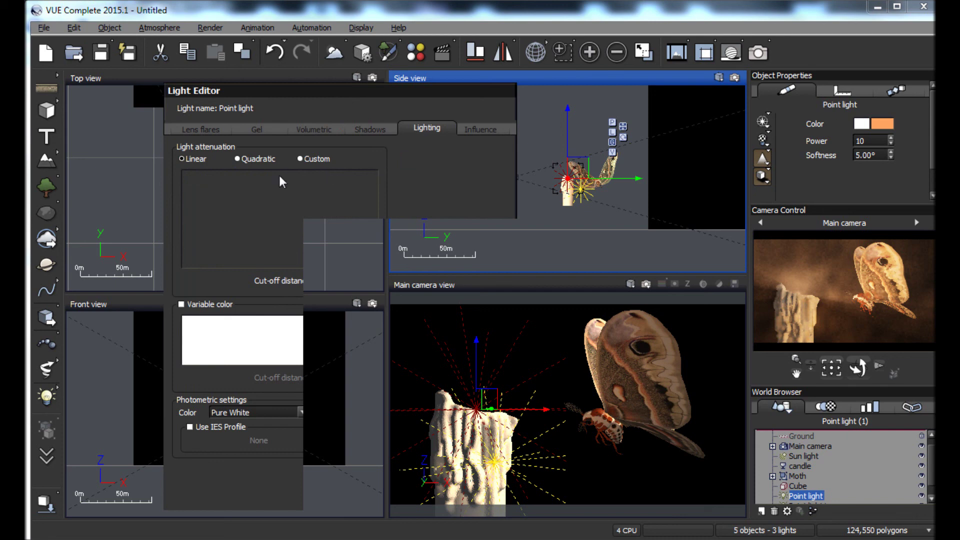
click(237, 158)
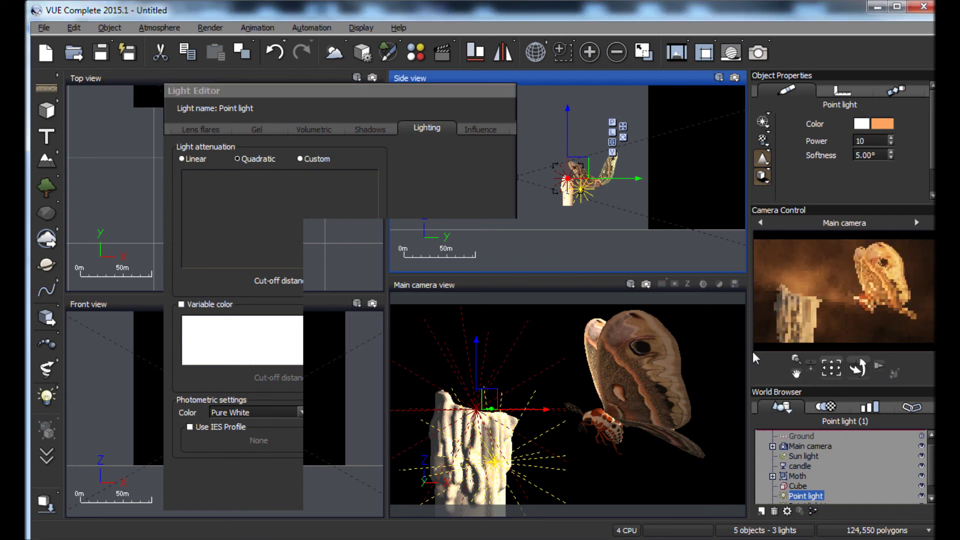
Step: Set the point light's power to 20
drag(870, 141, 844, 140)
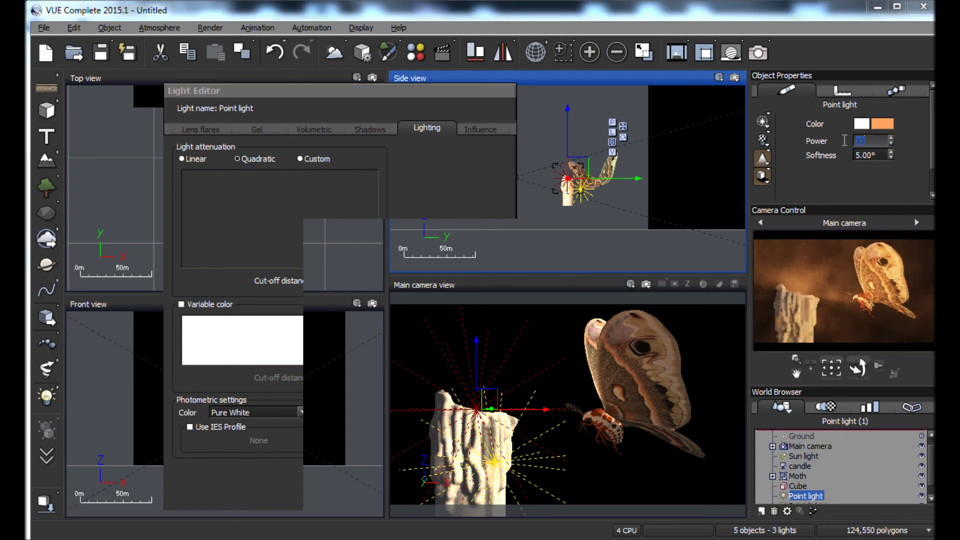
text(20)
key(Return)
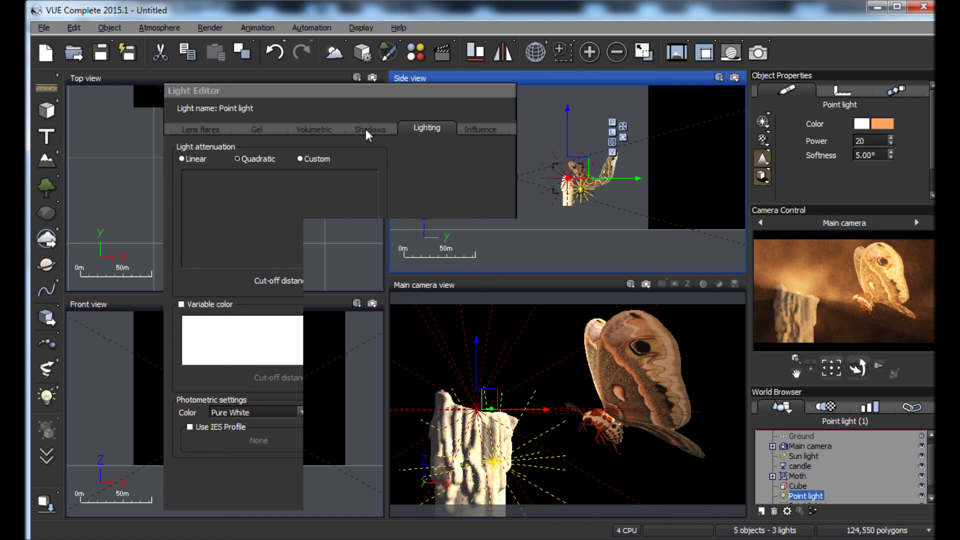
Step: Set the point light's power to 10 and its volumetric intensity to 2.15
click(305, 128)
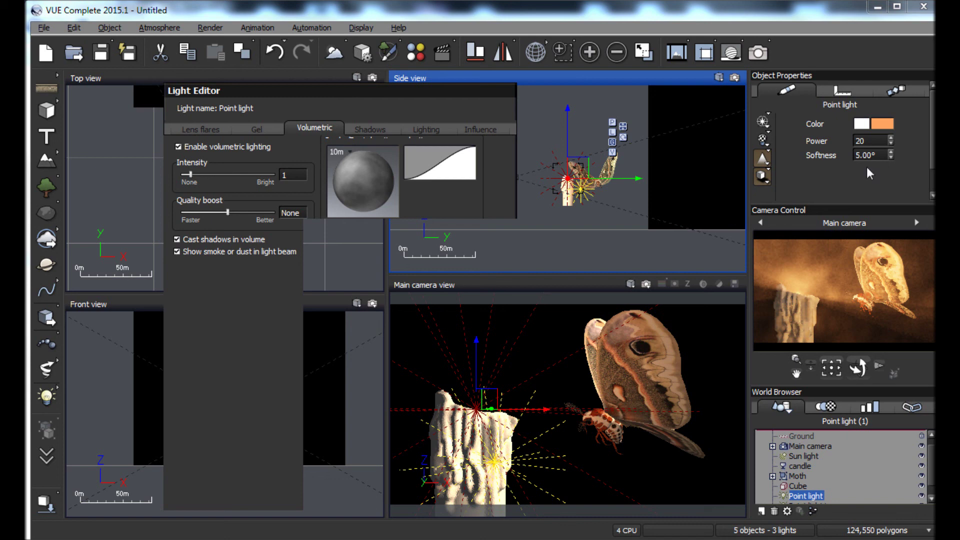
double_click(860, 141)
text(10)
key(Return)
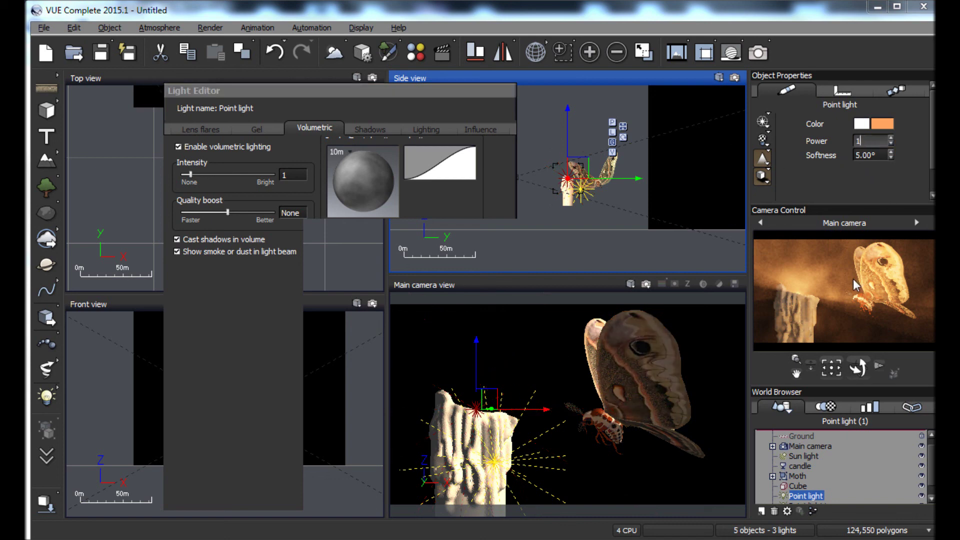
drag(190, 175, 202, 174)
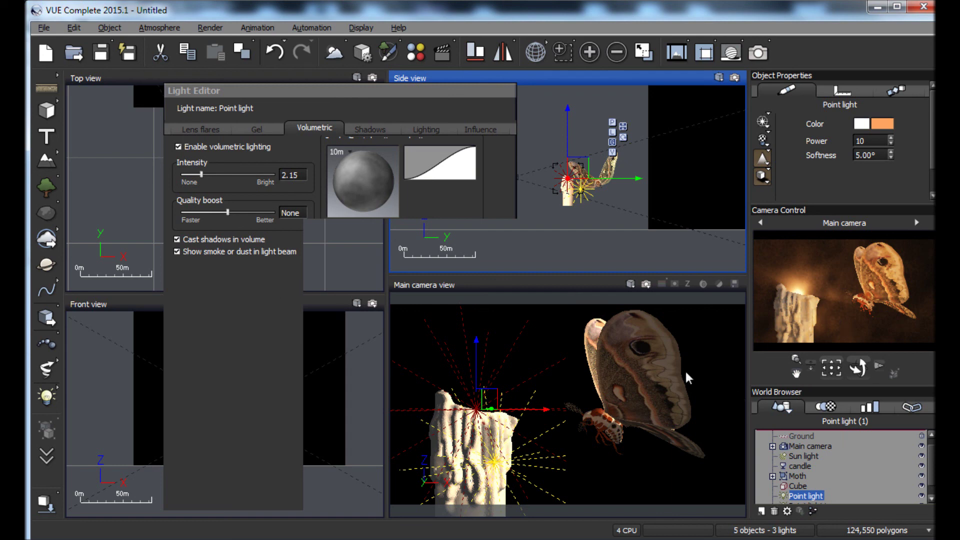
click(479, 371)
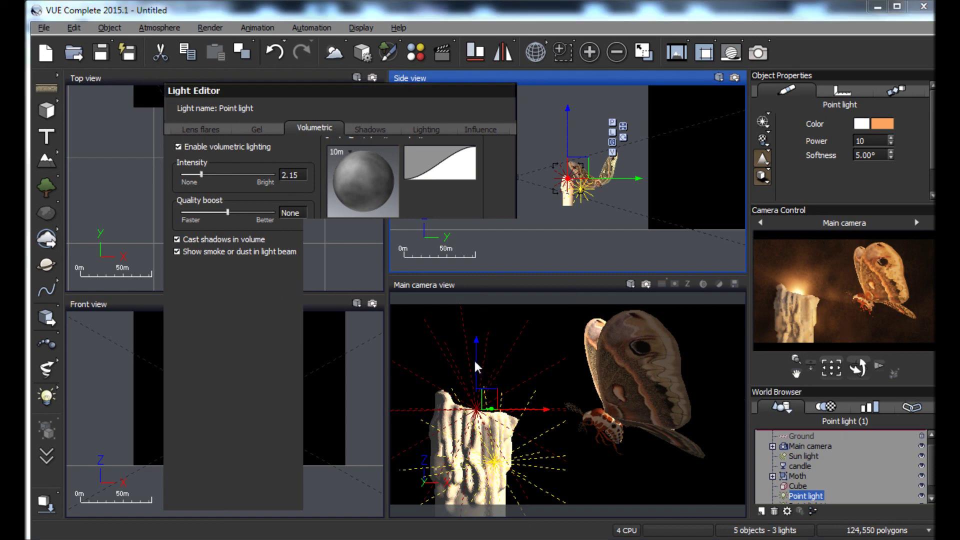
click(330, 234)
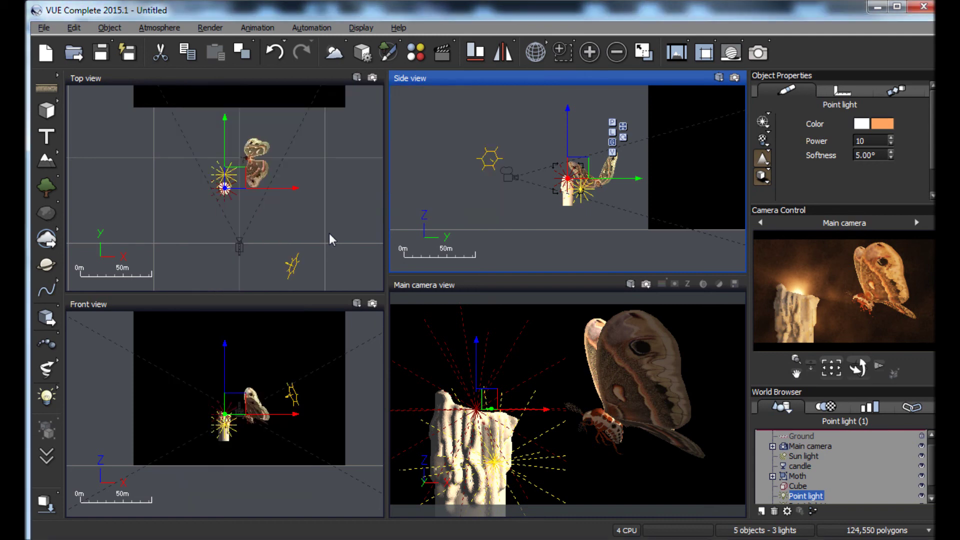
Step: Raise the point light slightly above the candle top and set its power to 15
click(475, 365)
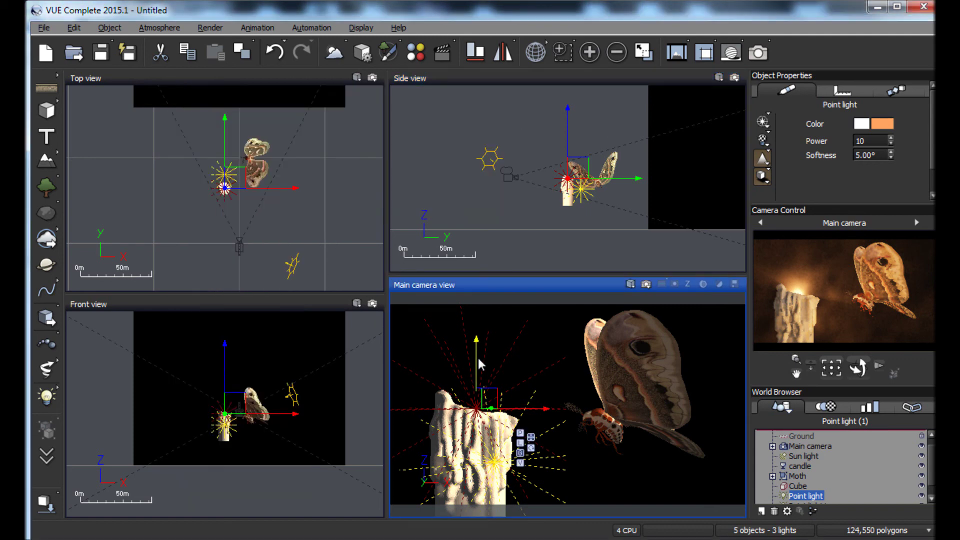
double_click(861, 141)
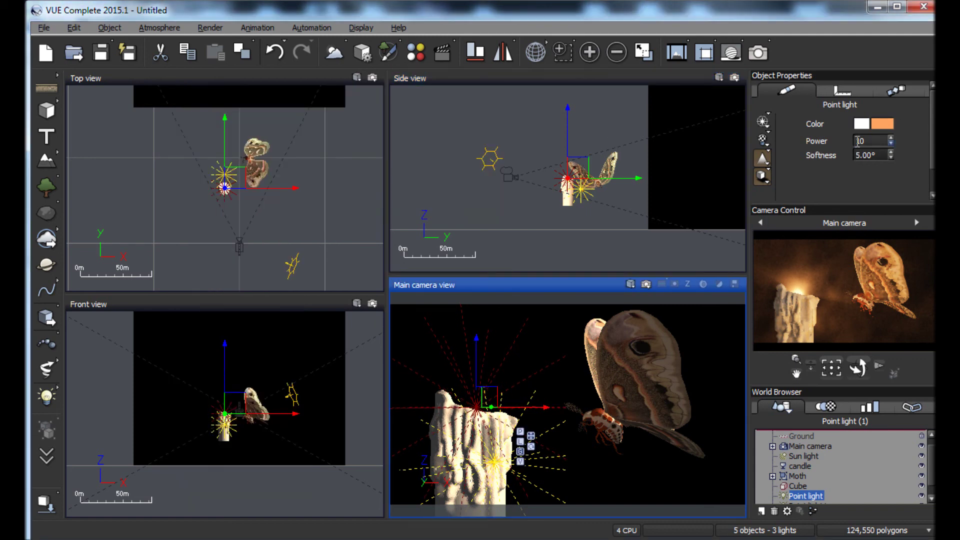
text(15)
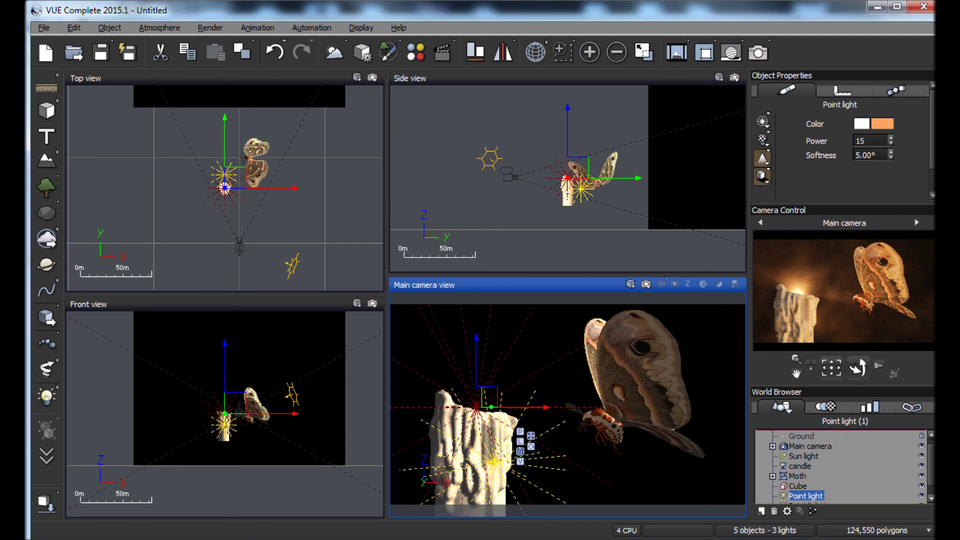
key(Return)
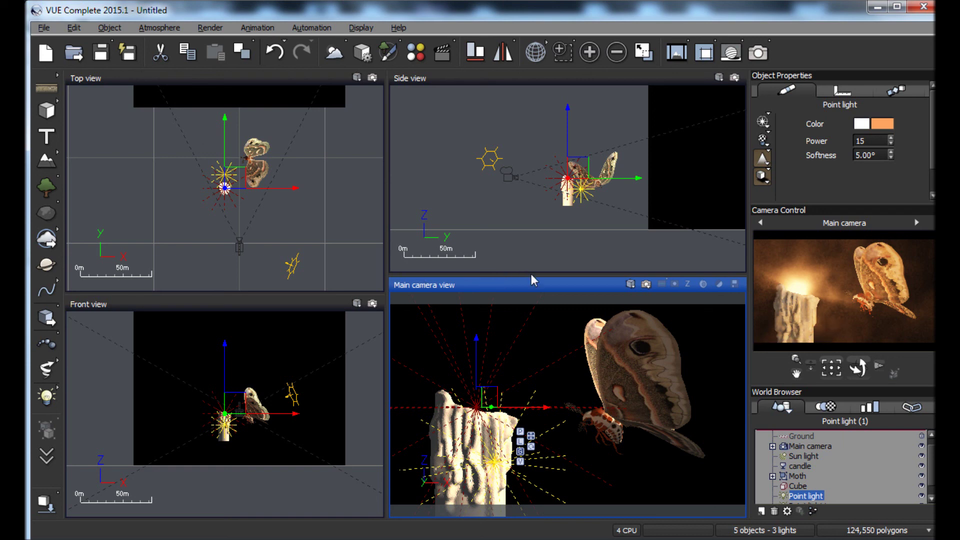
Step: Save the scene as mothandcandle in the Projects folder
click(101, 53)
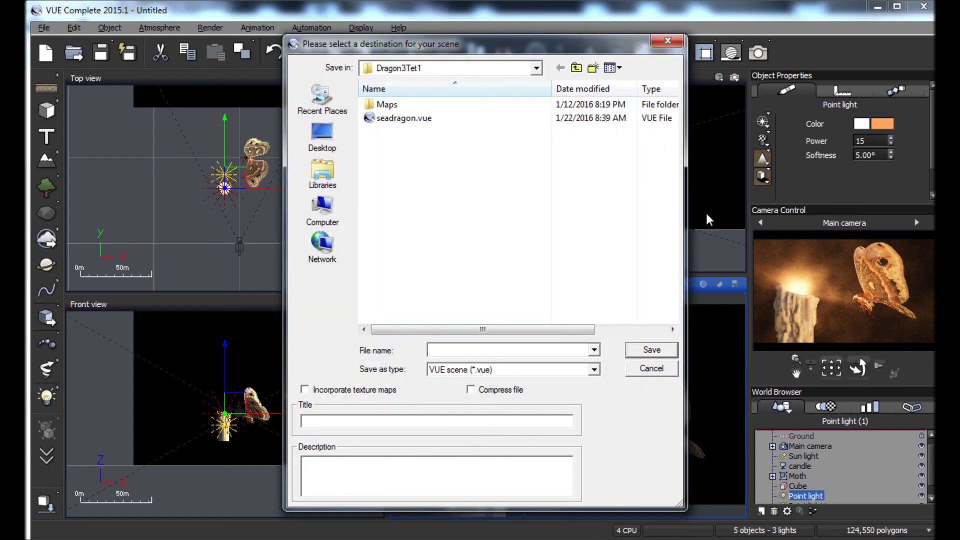
click(577, 68)
click(576, 68)
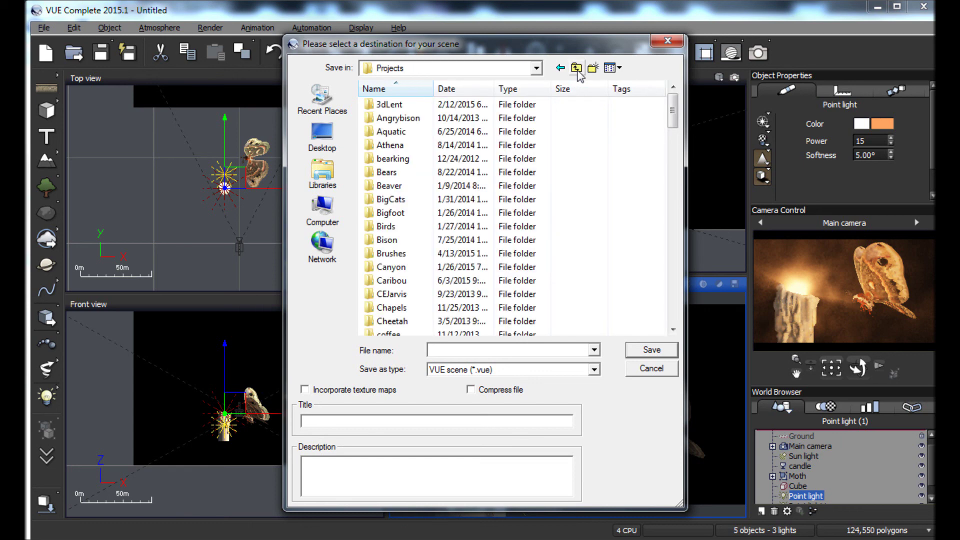
click(450, 349)
text(moth and candl)
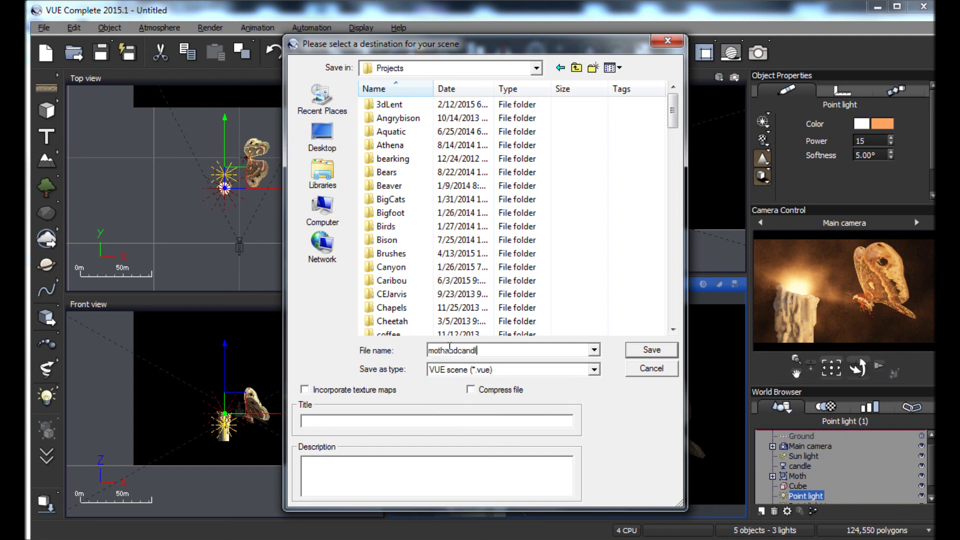
text(e)
key(Return)
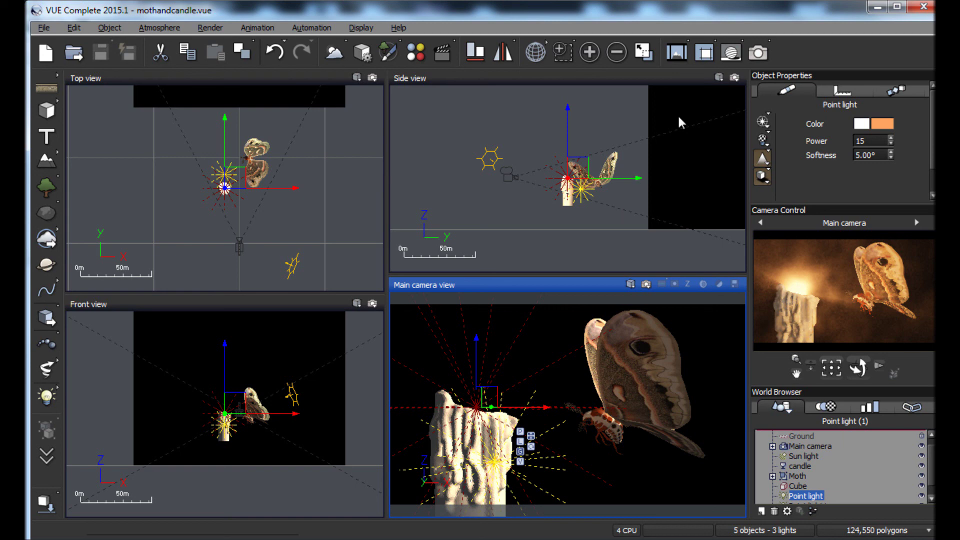
Step: Configure the render options to use the Final quality preset and render to screen
click(760, 54)
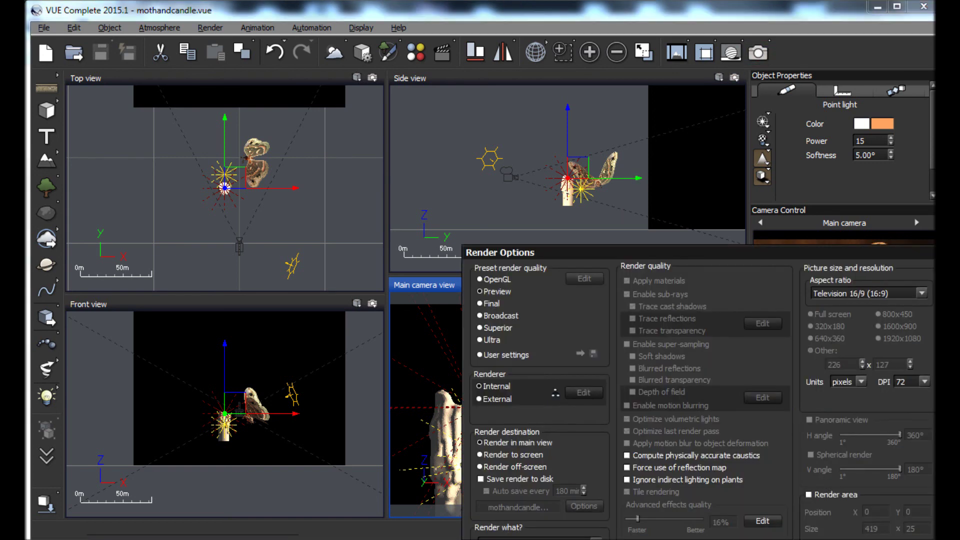
click(484, 303)
click(488, 454)
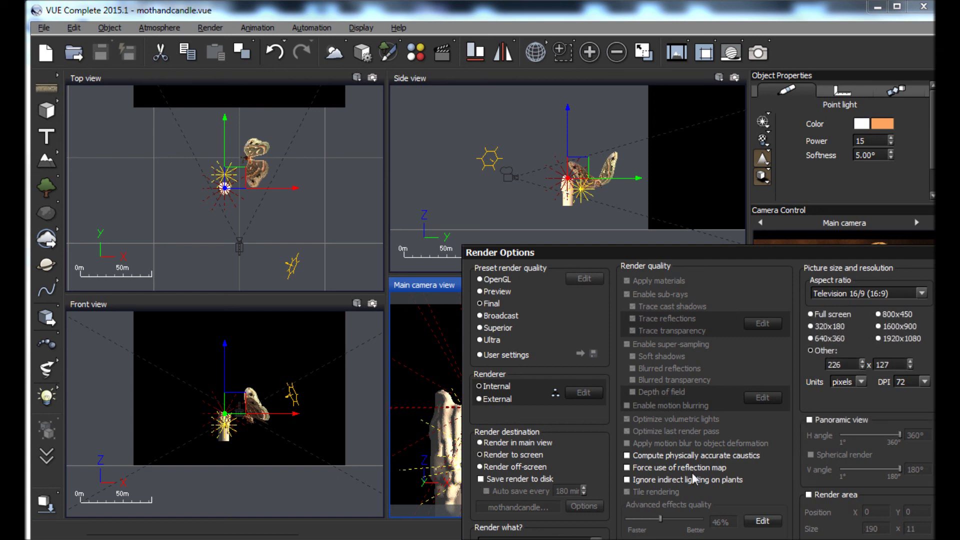
Step: Set a custom picture width of 5200 pixels, giving 5200 x 2925 at 16:9, and start the render
double_click(834, 364)
text(5)
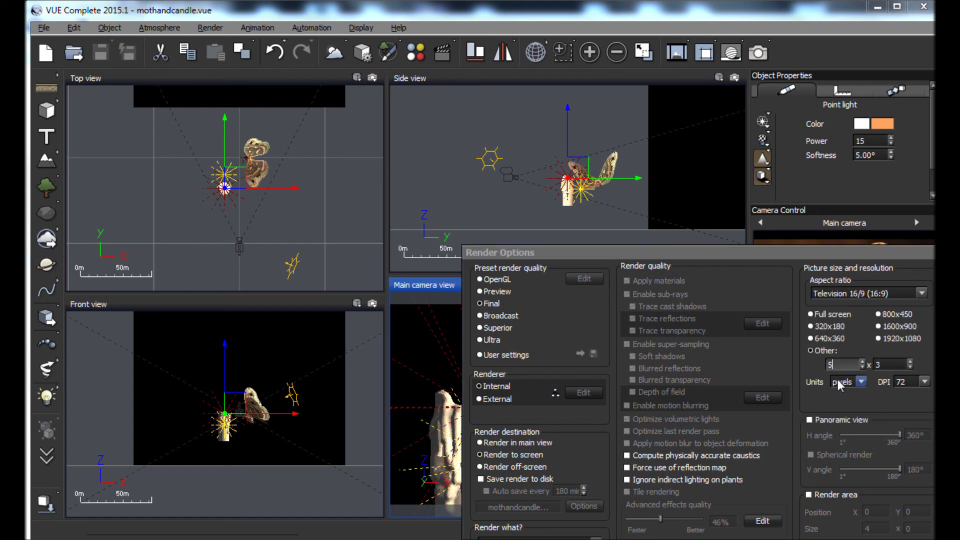
text(200)
click(732, 258)
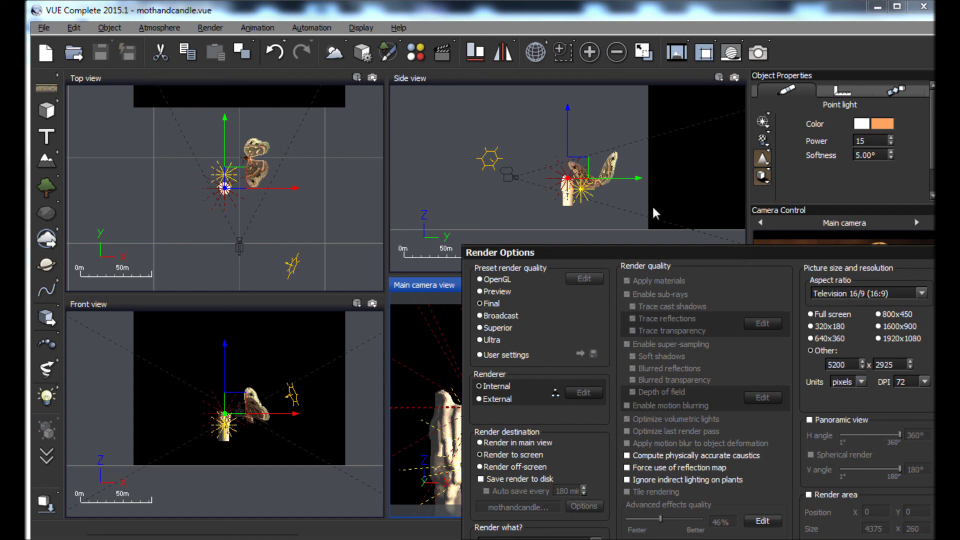
drag(659, 256, 518, 77)
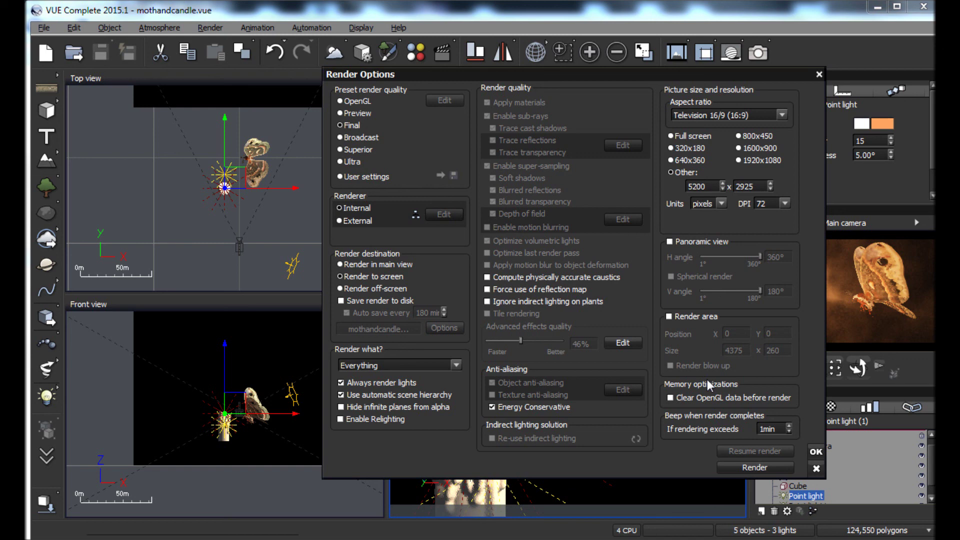
click(756, 468)
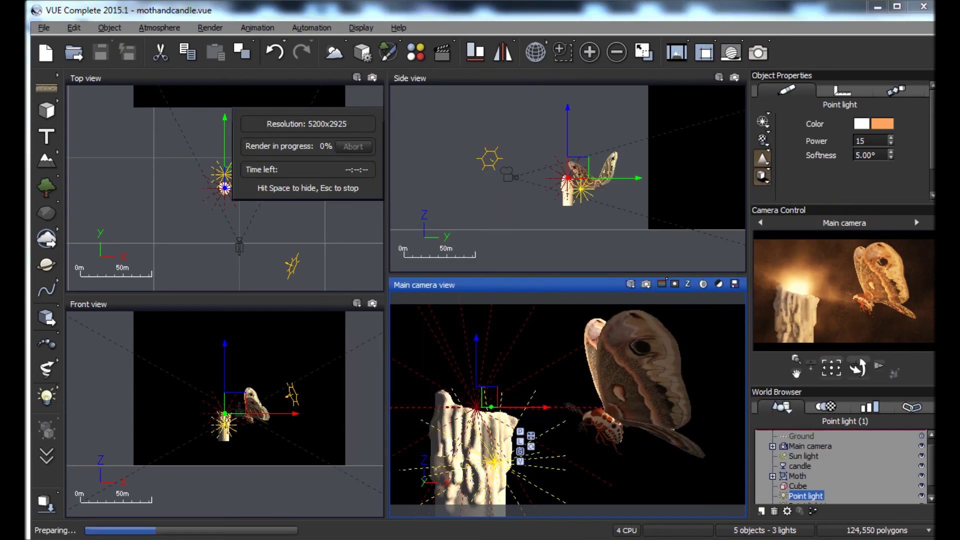